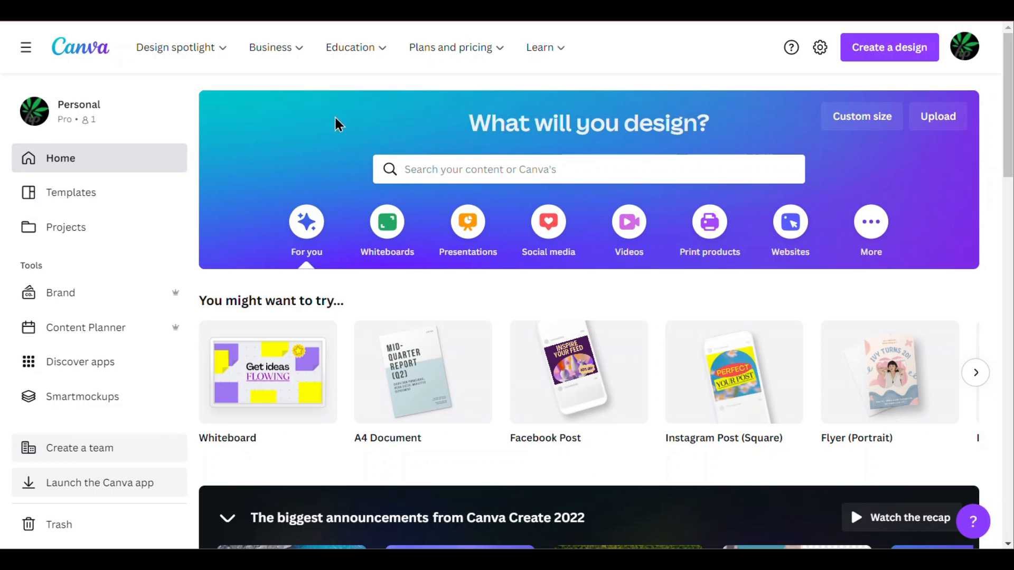
Examine the popular, Instagram and Facebook design formats offered in the social media category
mouse_move(498, 56)
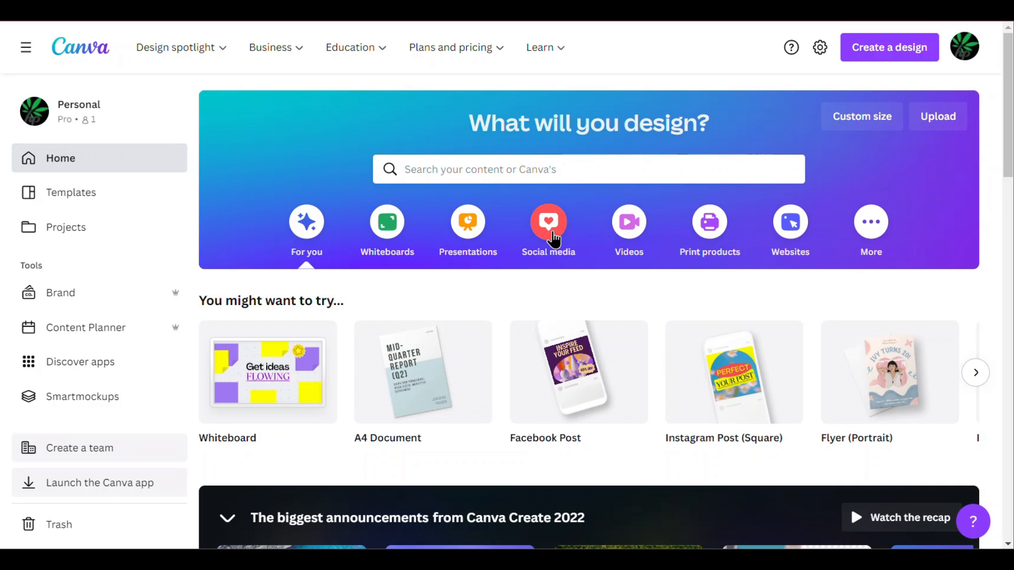
left_click(552, 238)
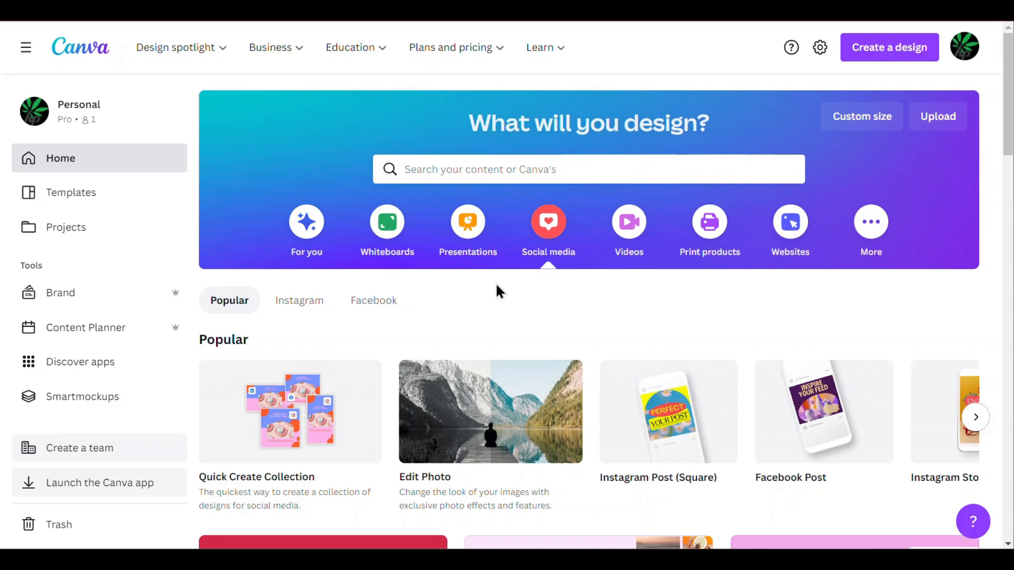
scroll(462, 280, "down", 8)
scroll(370, 238, "up", 3)
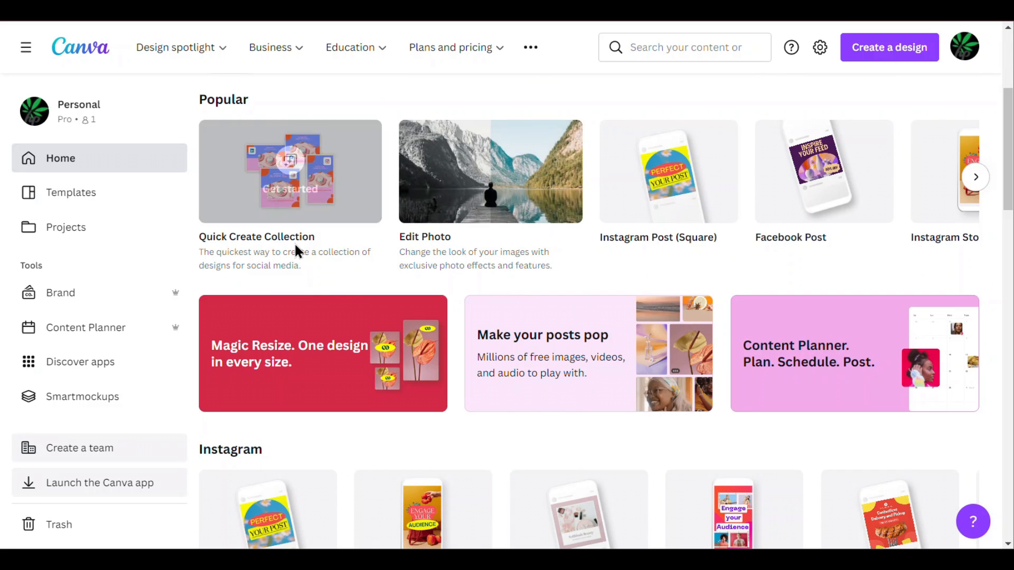
scroll(341, 299, "down", 2)
scroll(347, 293, "down", 2)
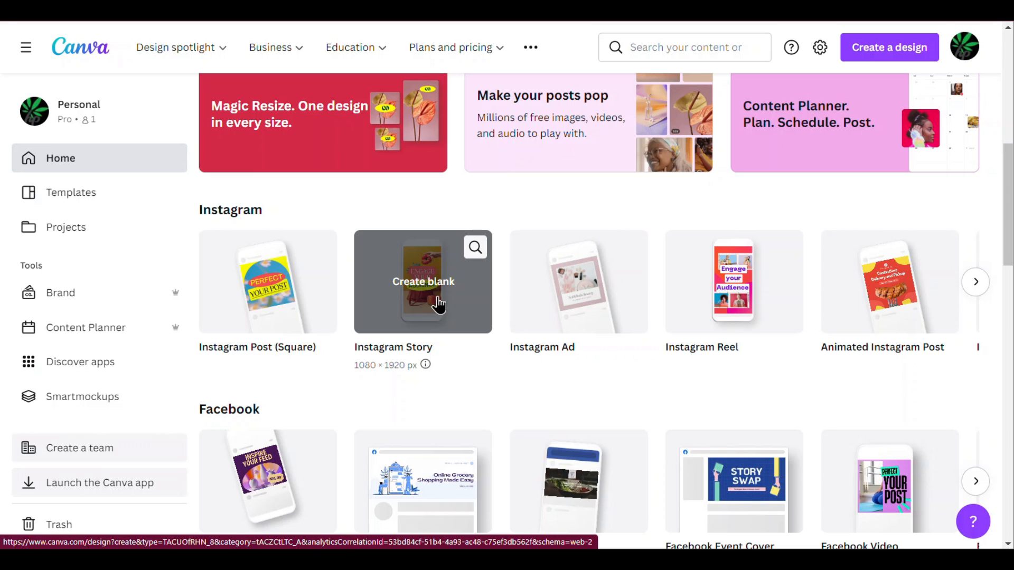
scroll(427, 306, "down", 2)
scroll(427, 304, "up", 5)
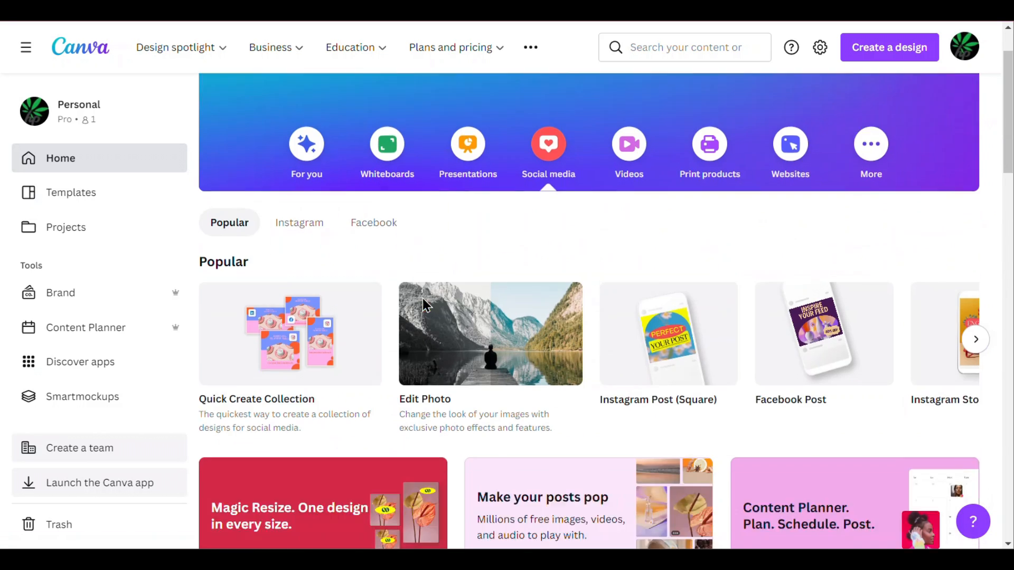
Search the templates for "sales story"
left_click(497, 162)
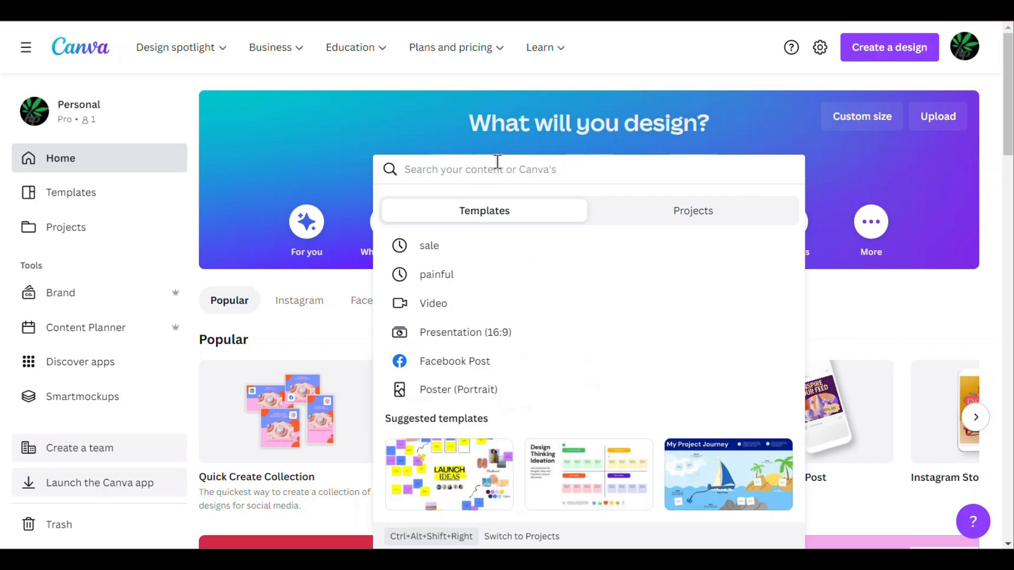
type("sales")
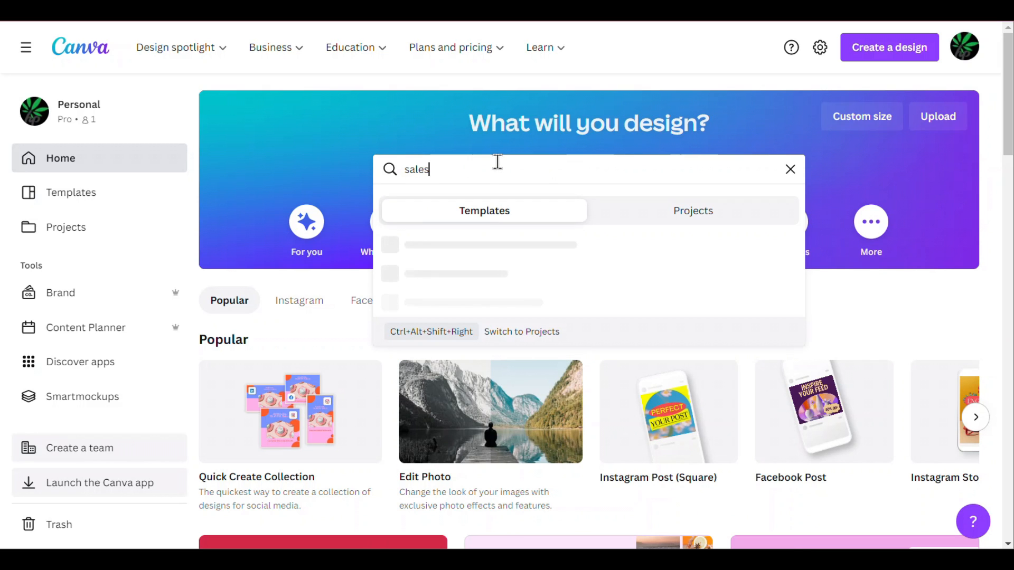
type(" story")
key("Return")
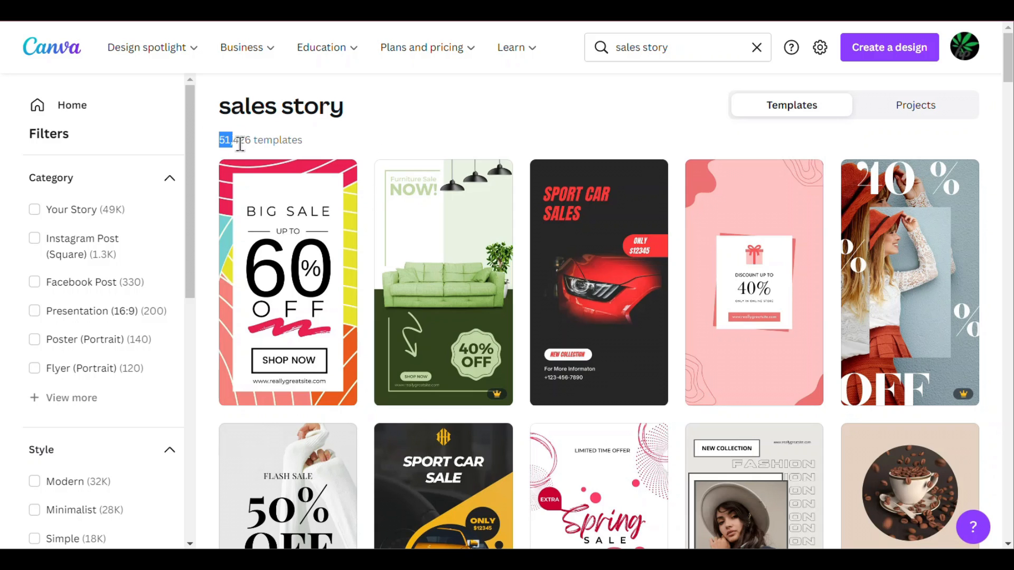
left_click_drag(241, 144, 325, 154)
left_click(390, 143)
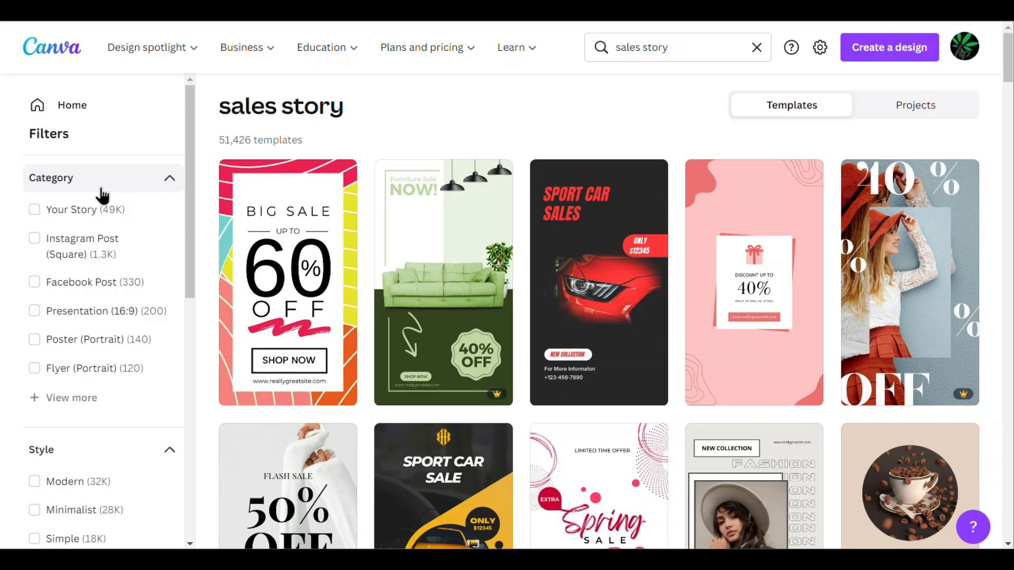
Look through the template filters, collapse Category and Style, and filter the sales story templates by the green color #74D353
scroll(97, 197, "down", 10)
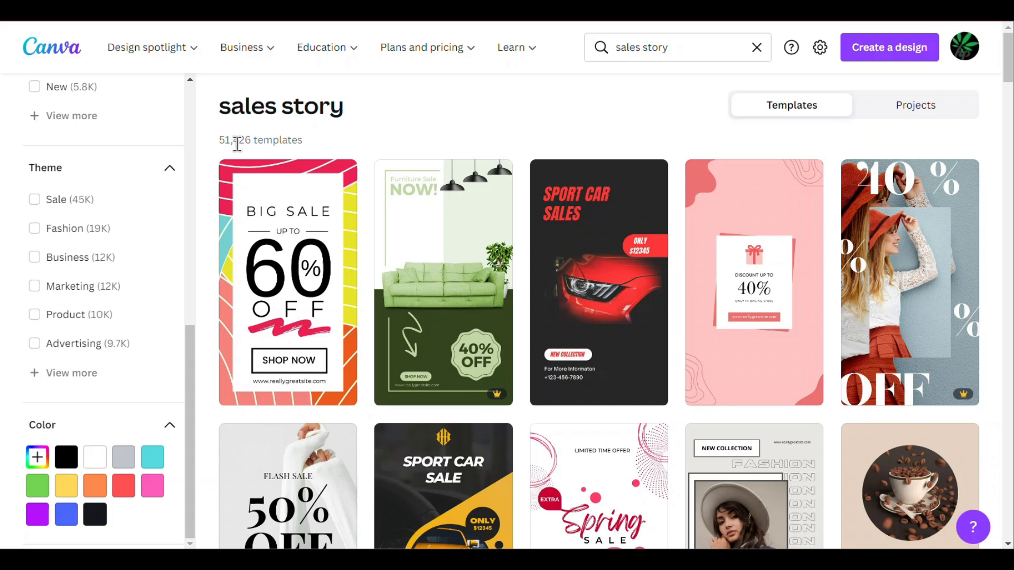
scroll(117, 256, "up", 10)
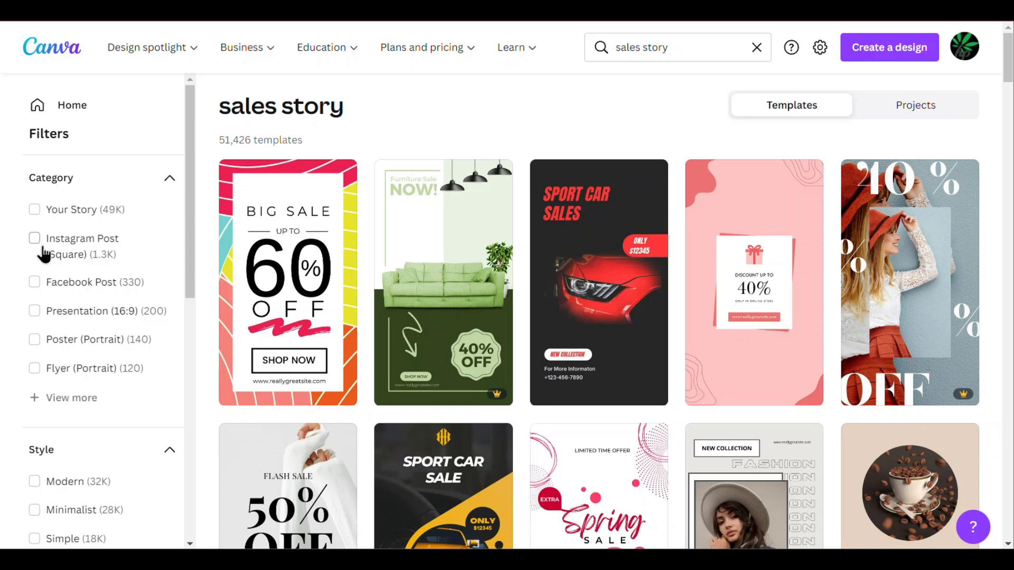
left_click(154, 186)
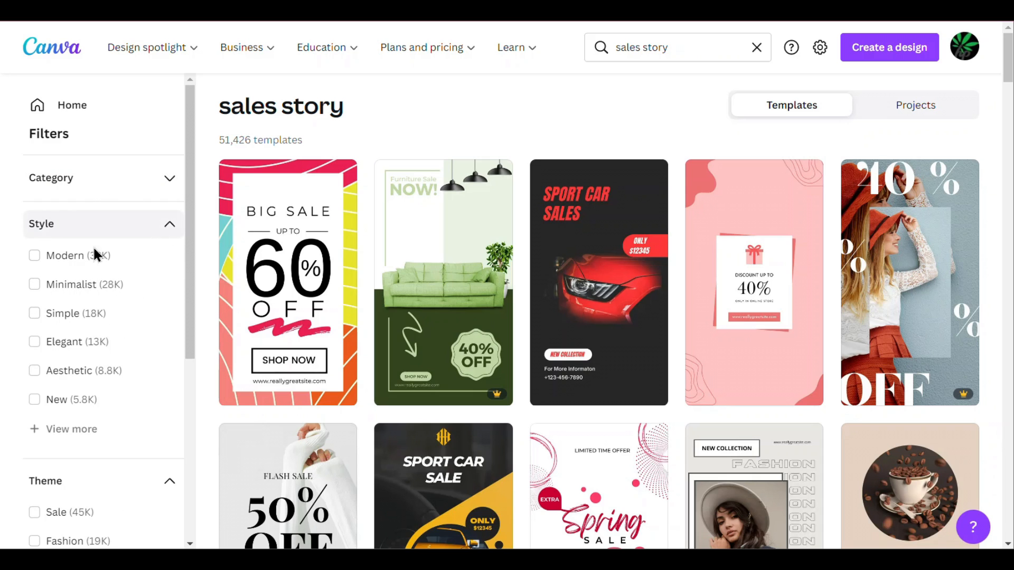
left_click(168, 227)
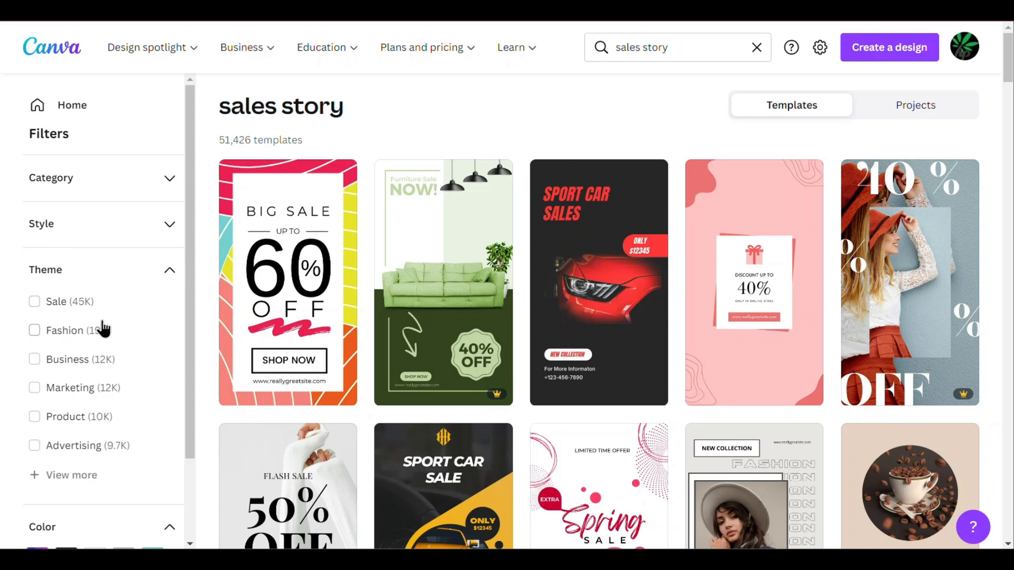
scroll(41, 290, "down", 2)
scroll(51, 412, "down", 2)
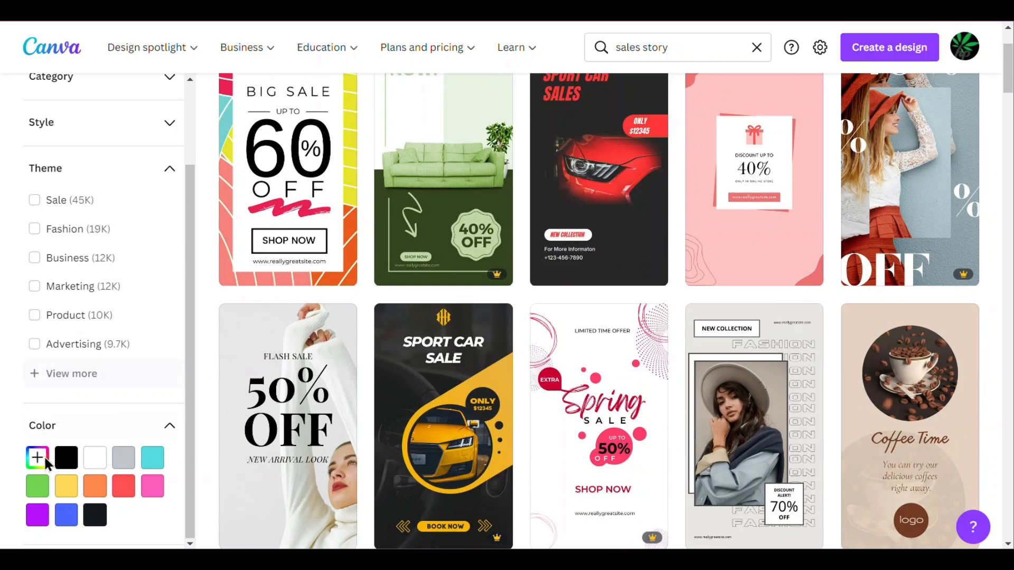
left_click(32, 493)
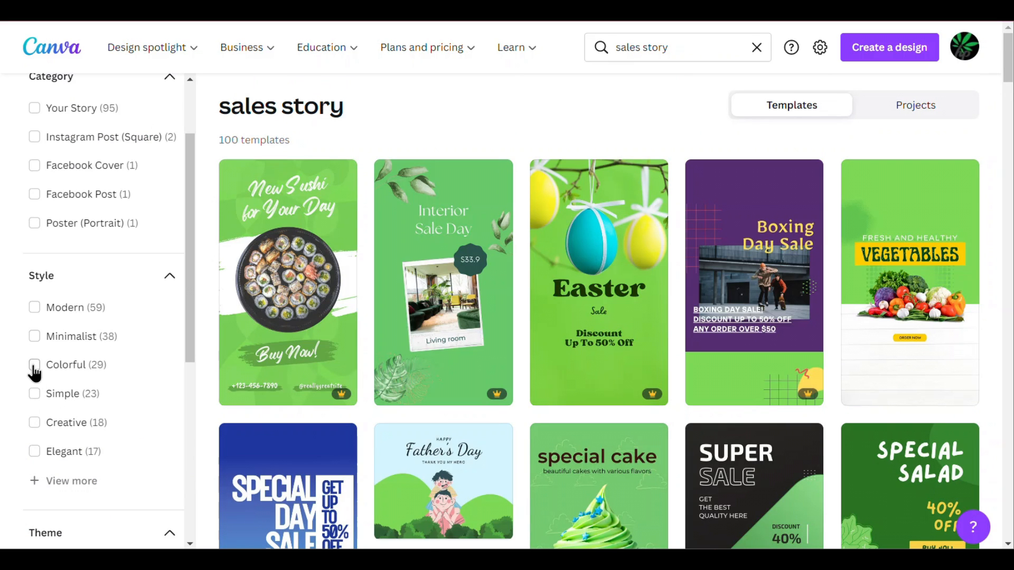
Try narrowing the green templates to the Creative style, look through them, and clear that style filter again
left_click(34, 423)
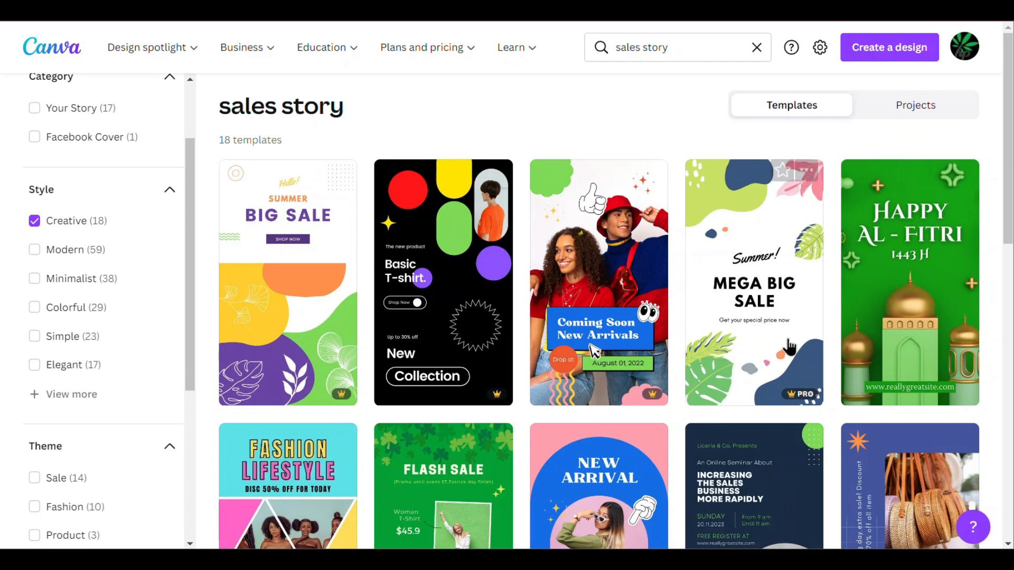
scroll(702, 314, "down", 6)
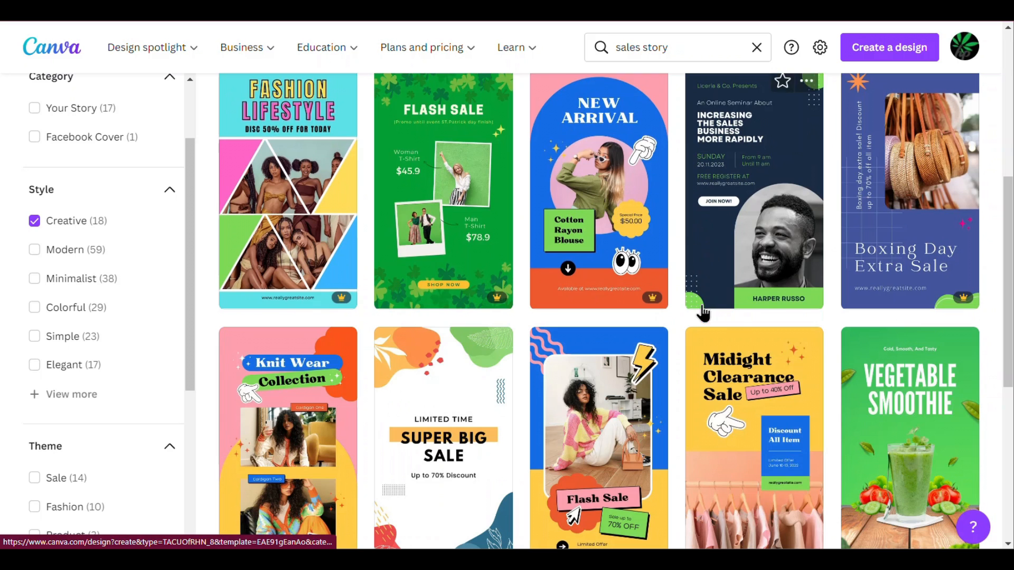
scroll(528, 355, "down", 7)
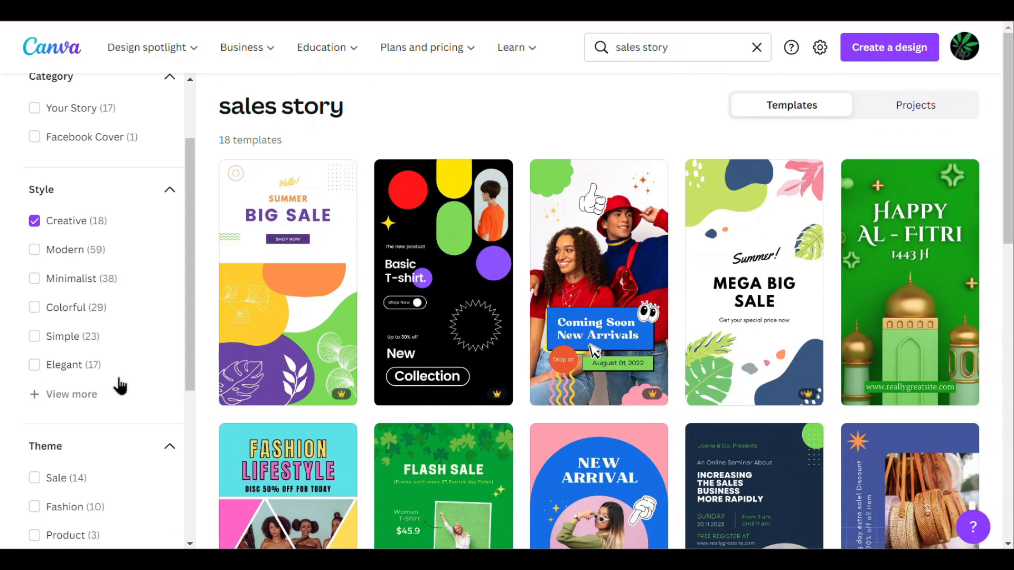
left_click(34, 221)
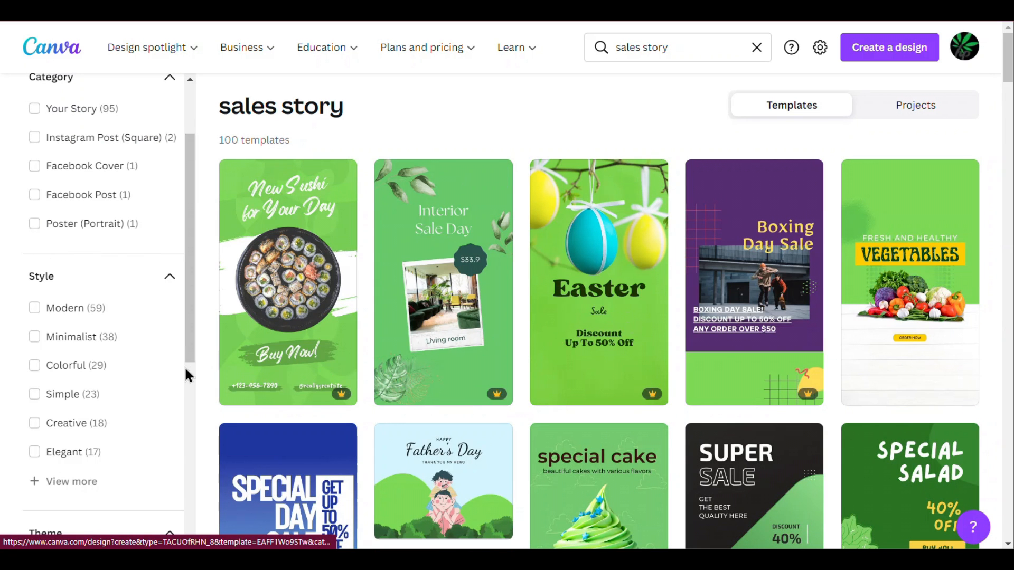
Browse the green sales story templates and open the Healthy Food design with the avocados for editing
scroll(186, 370, "down", 7)
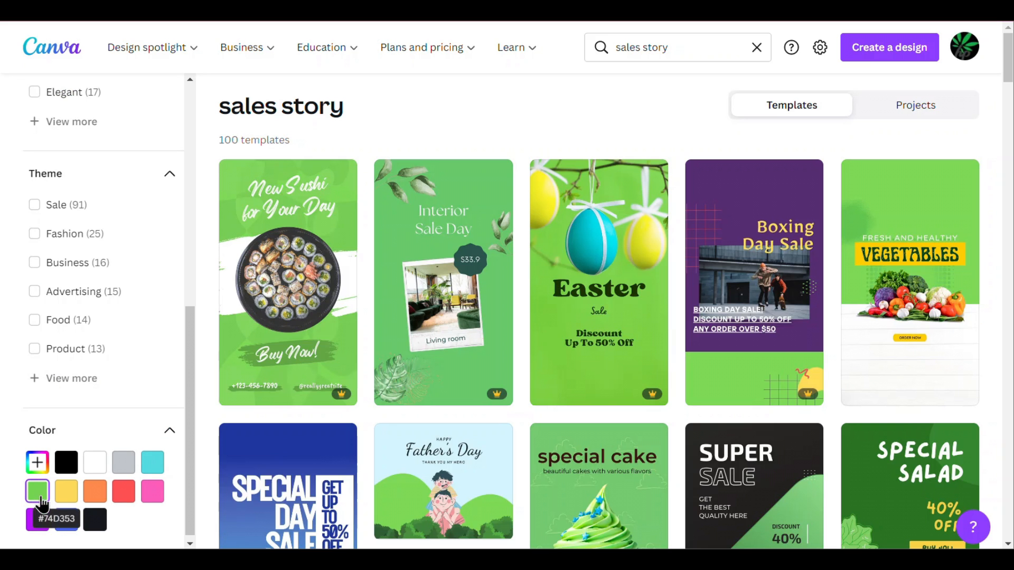
scroll(607, 369, "down", 4)
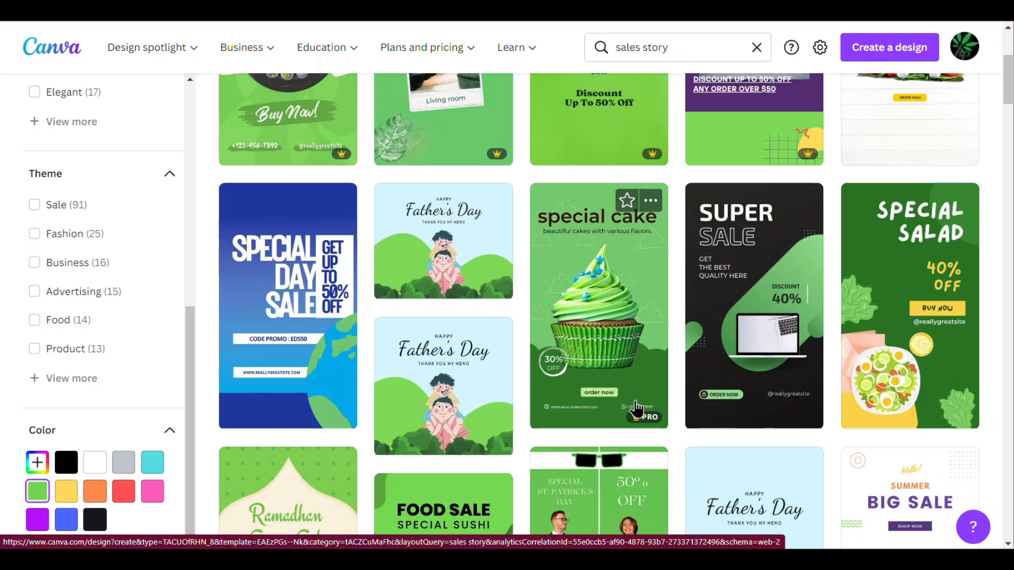
mouse_move(637, 420)
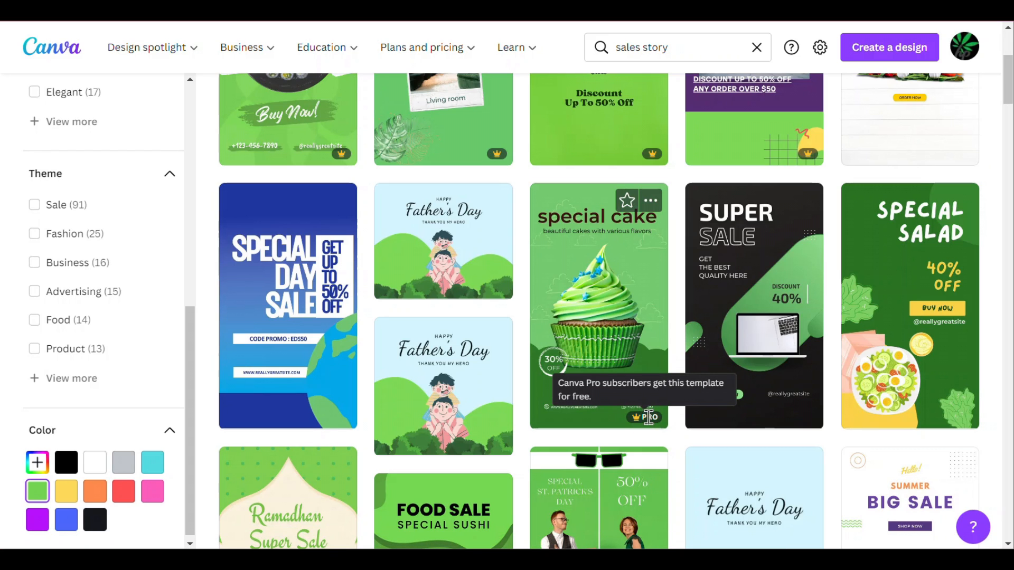
mouse_move(491, 155)
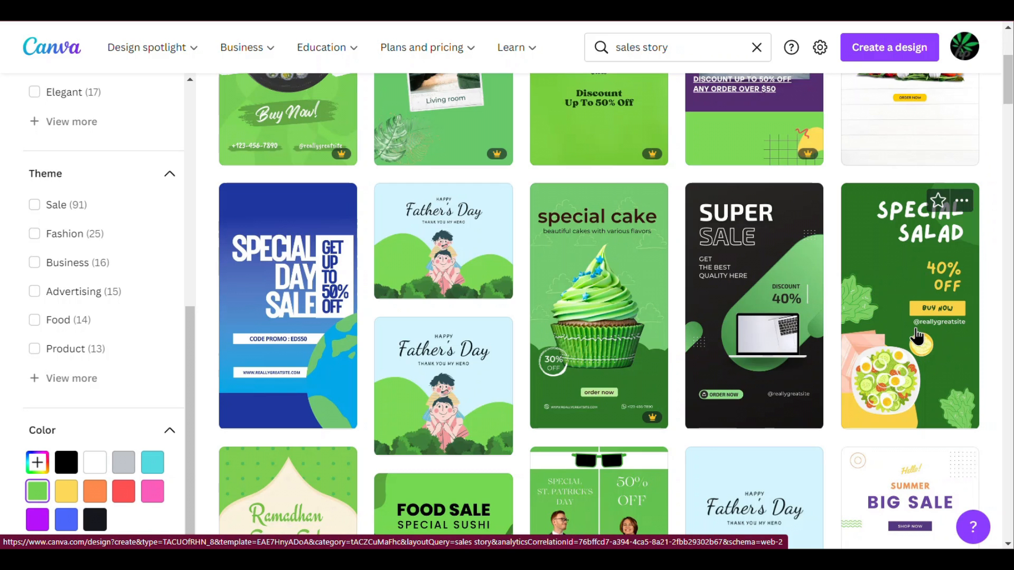
scroll(710, 355, "down", 5)
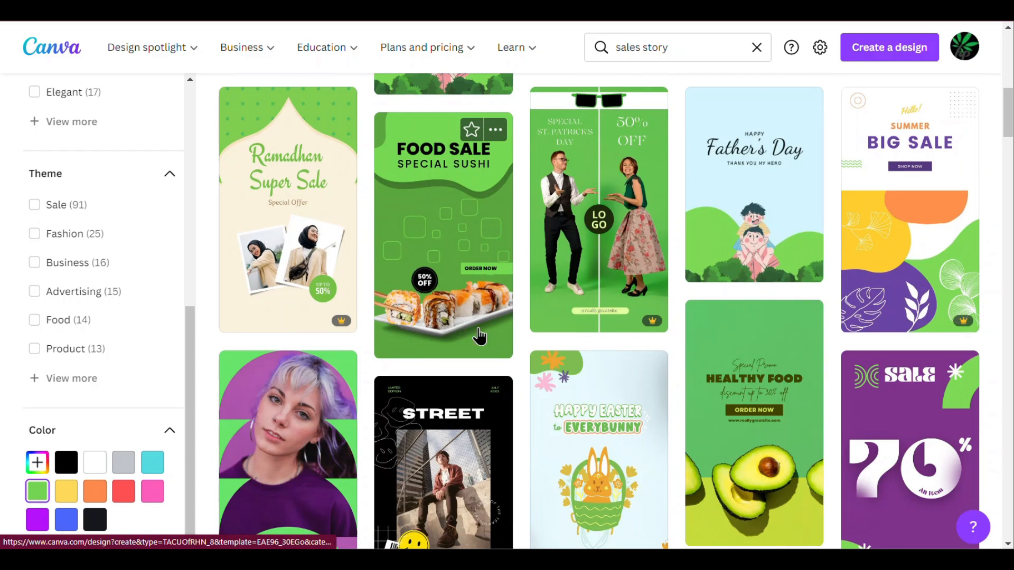
scroll(475, 373, "down", 4)
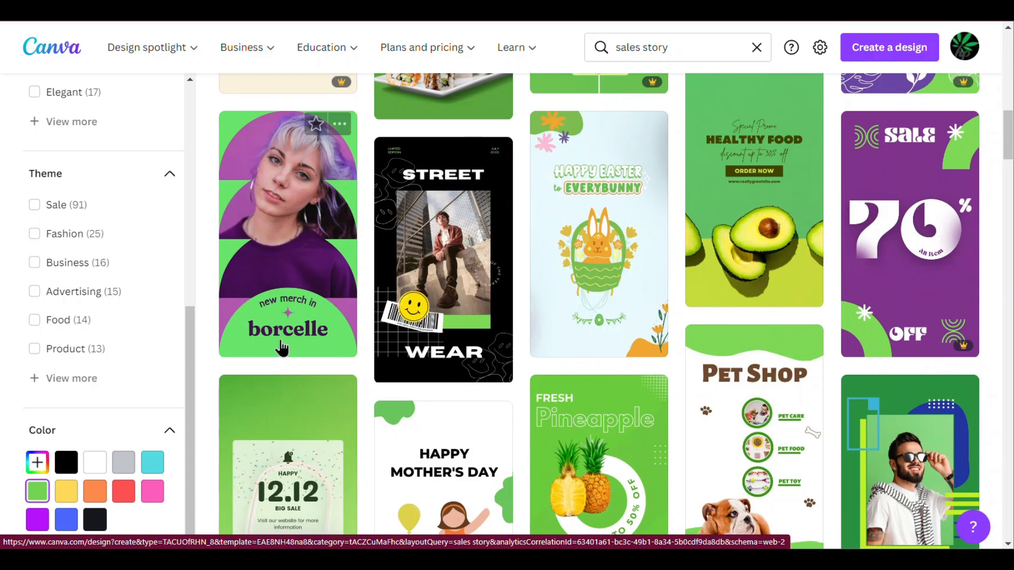
scroll(283, 349, "down", 4)
scroll(758, 272, "up", 6)
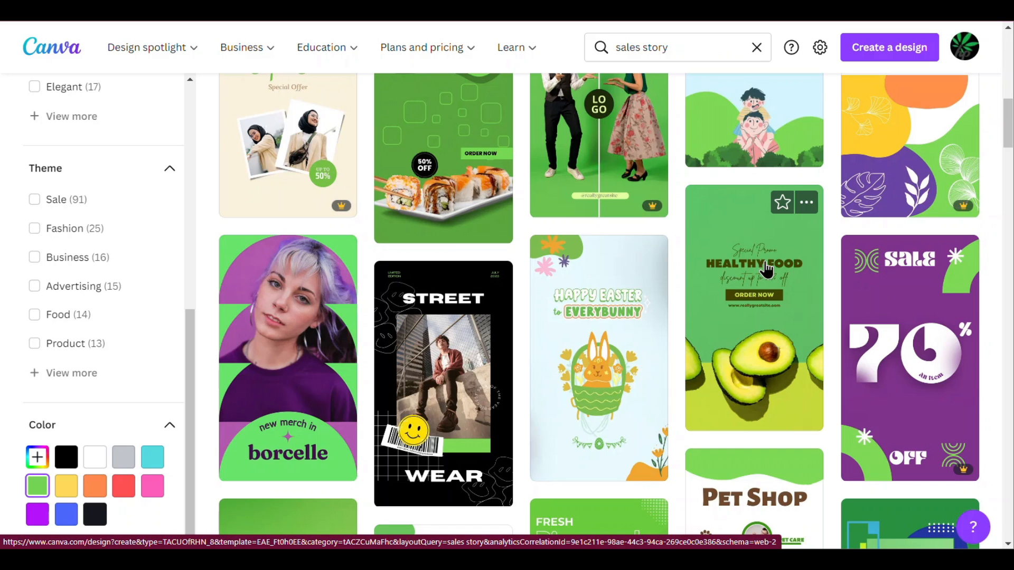
left_click(778, 307)
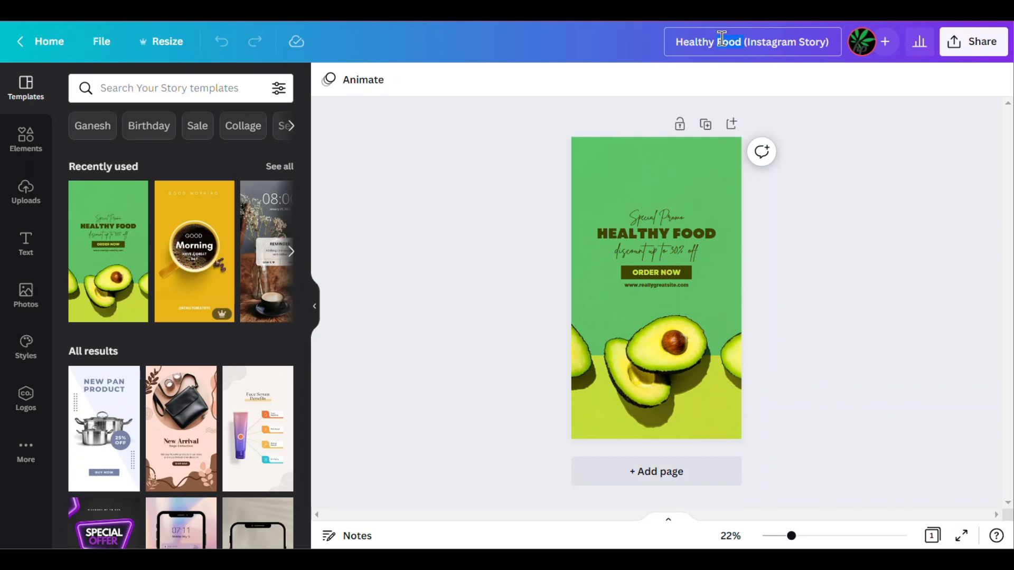
Rename the design as Cream Sale (Instagram Story)
type("Cream Sale")
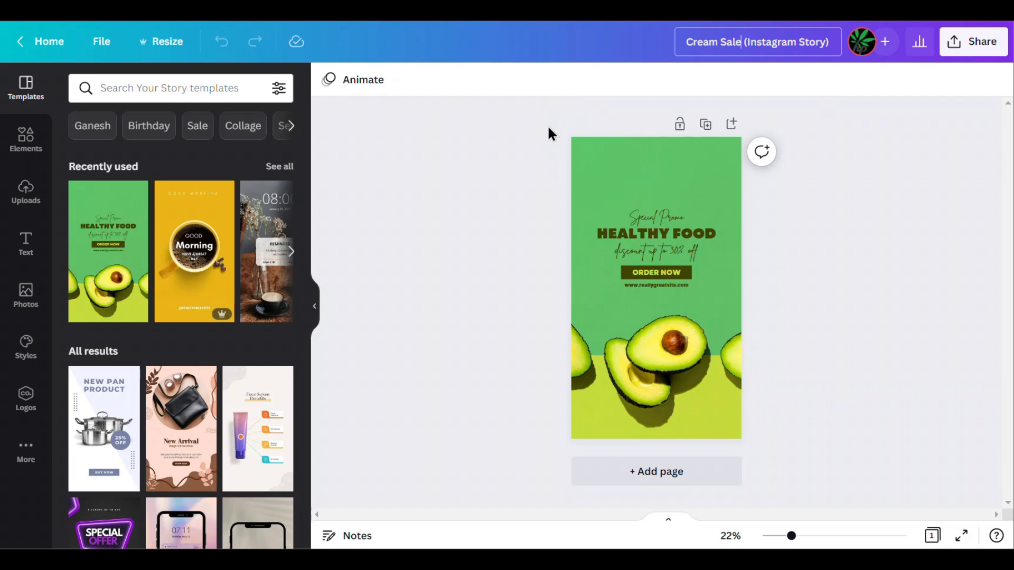
left_click(405, 227)
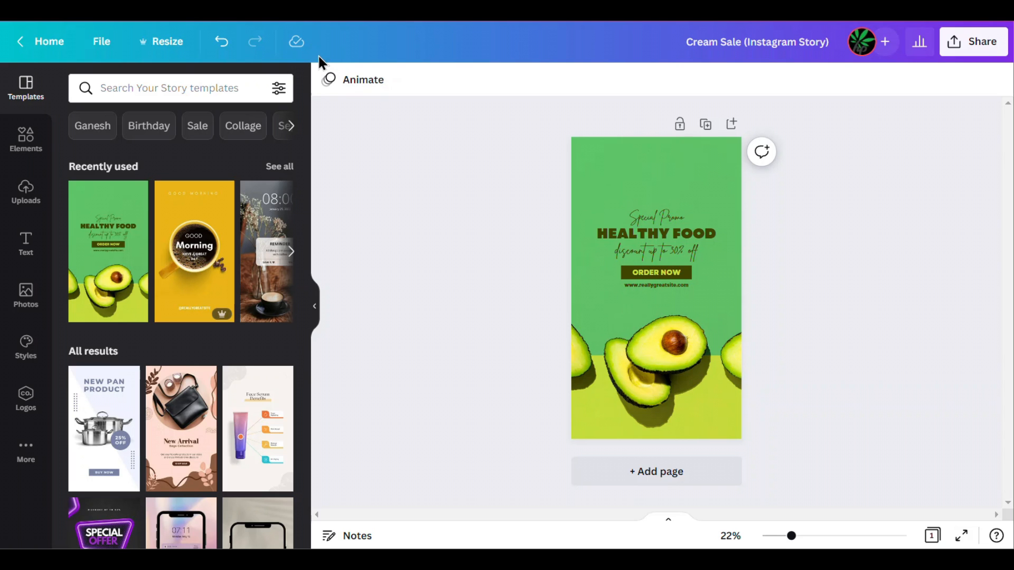
Try deleting the ORDER NOW text from its dark box, check the save status, and undo the deletion
left_click(653, 272)
left_click(572, 271)
left_click(653, 273)
left_click(560, 274)
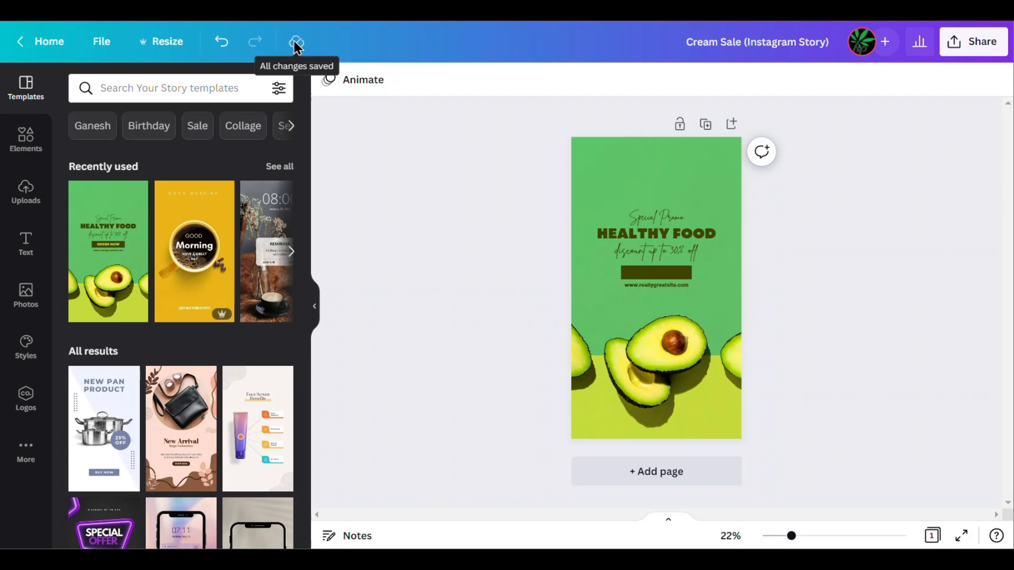
left_click(222, 49)
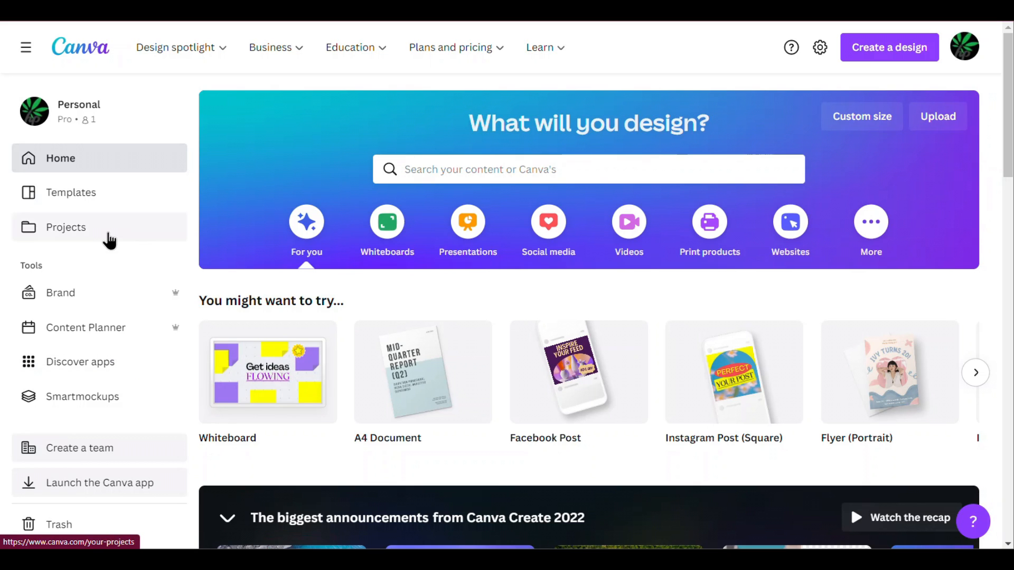
Reopen the Cream Sale (Instagram Story) design from the recent projects, zoom the page to 38%, and preview it full screen
left_click(102, 232)
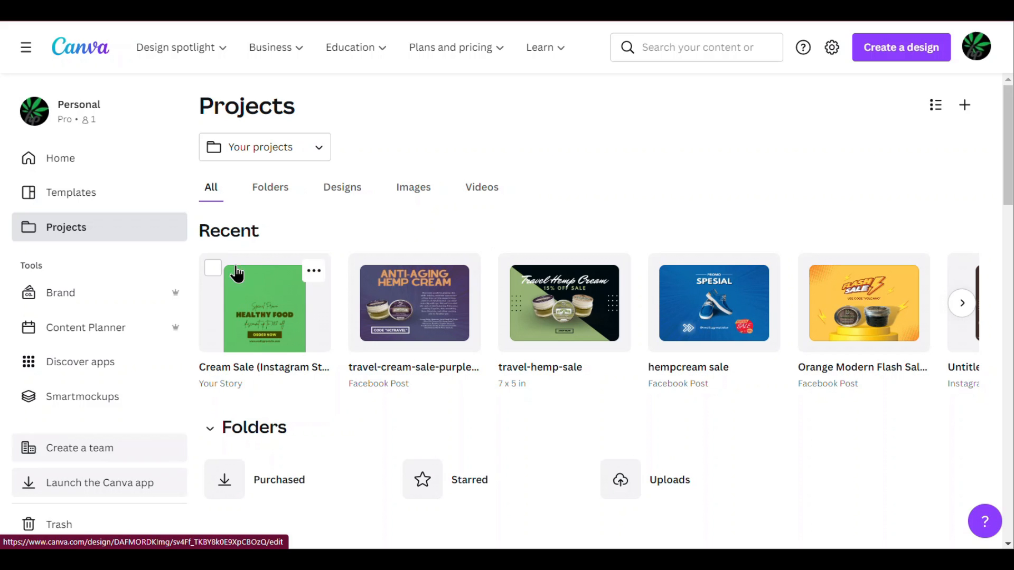
left_click(258, 306)
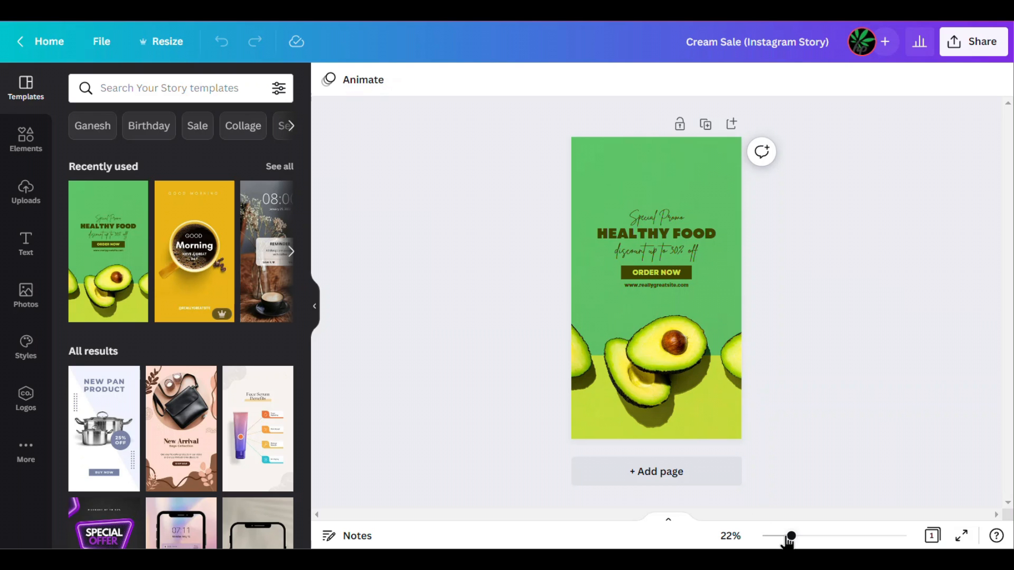
mouse_move(793, 538)
left_mouse_down()
mouse_move(852, 540)
mouse_move(811, 539)
left_mouse_up()
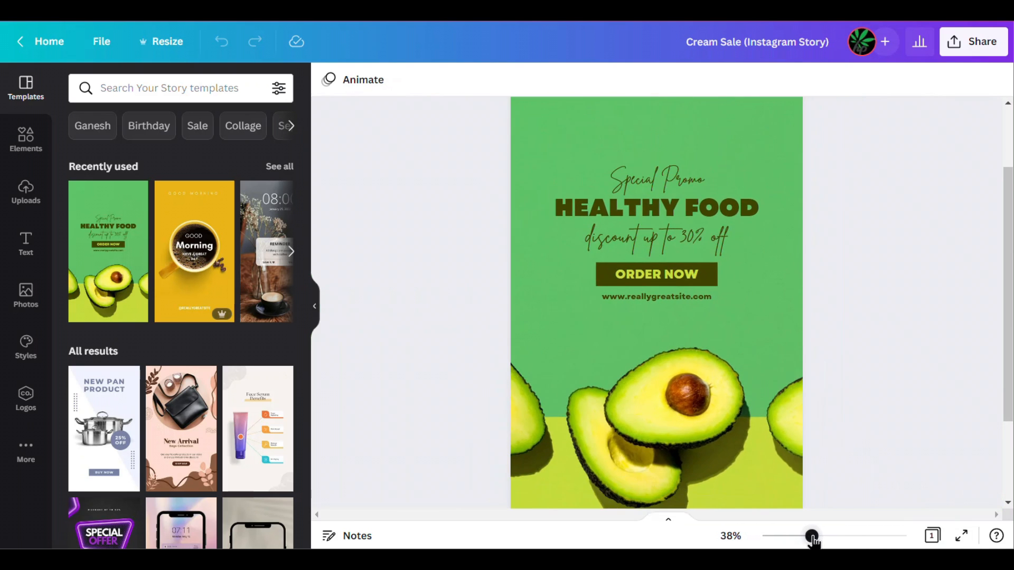
left_click(962, 538)
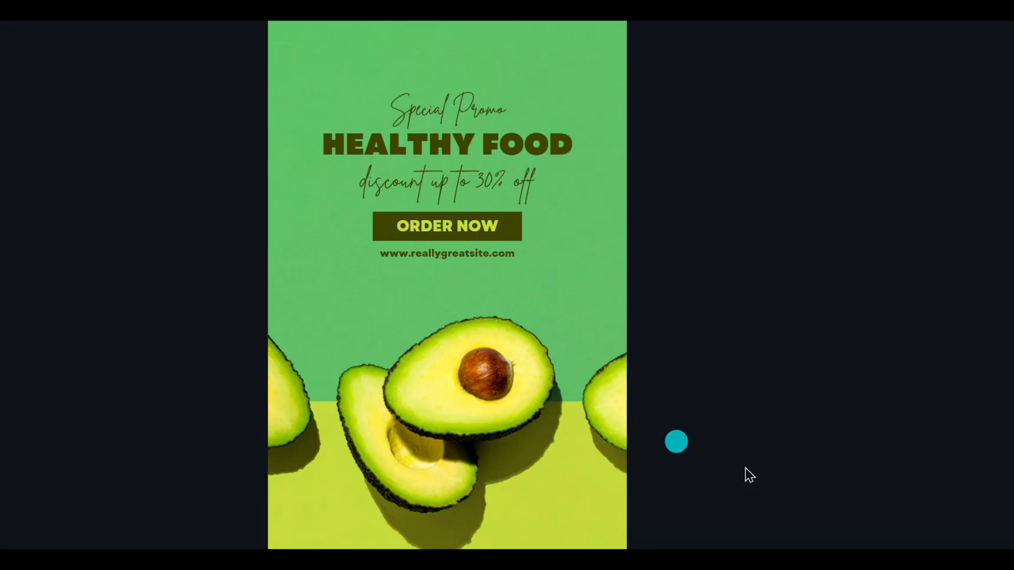
Leave the full-screen preview and search the story templates for "sale", browsing the matching designs
key("Escape")
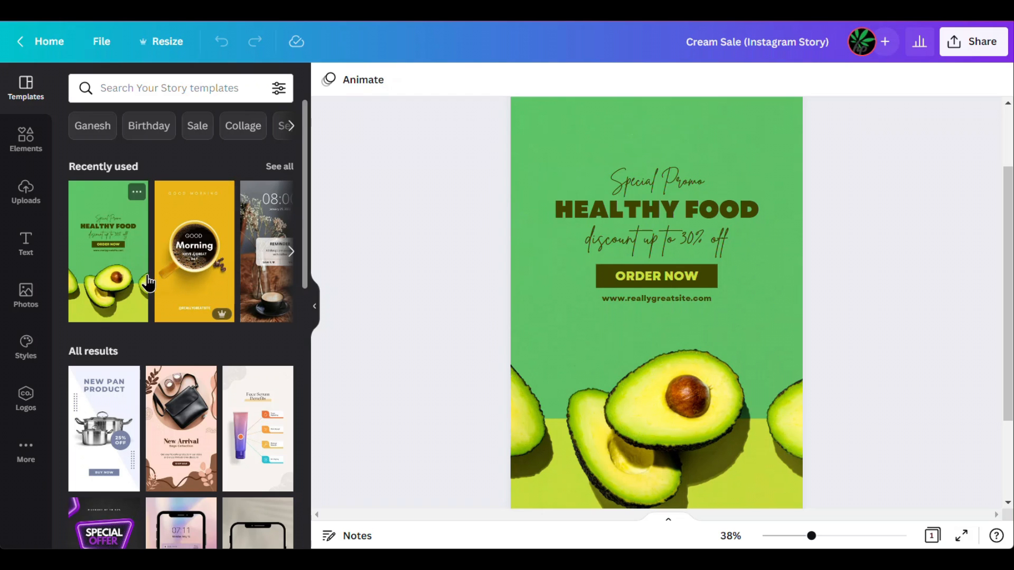
scroll(147, 282, "down", 5)
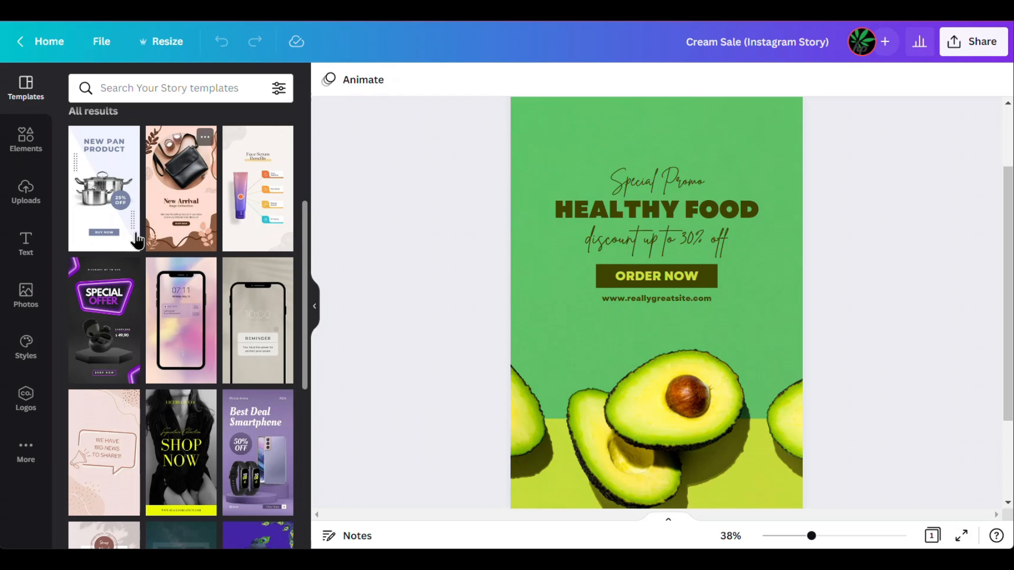
scroll(138, 241, "down", 10)
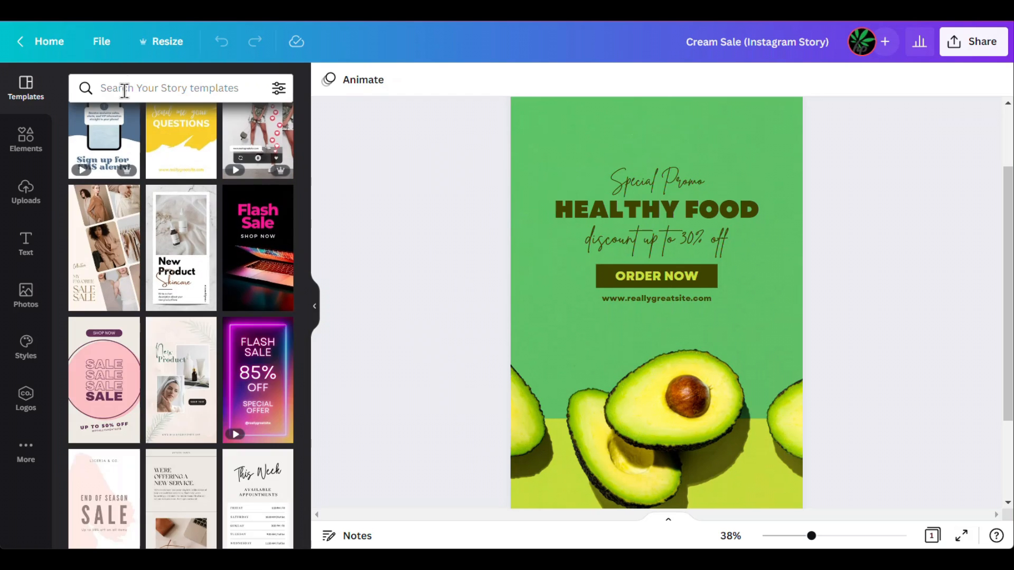
left_click(124, 91)
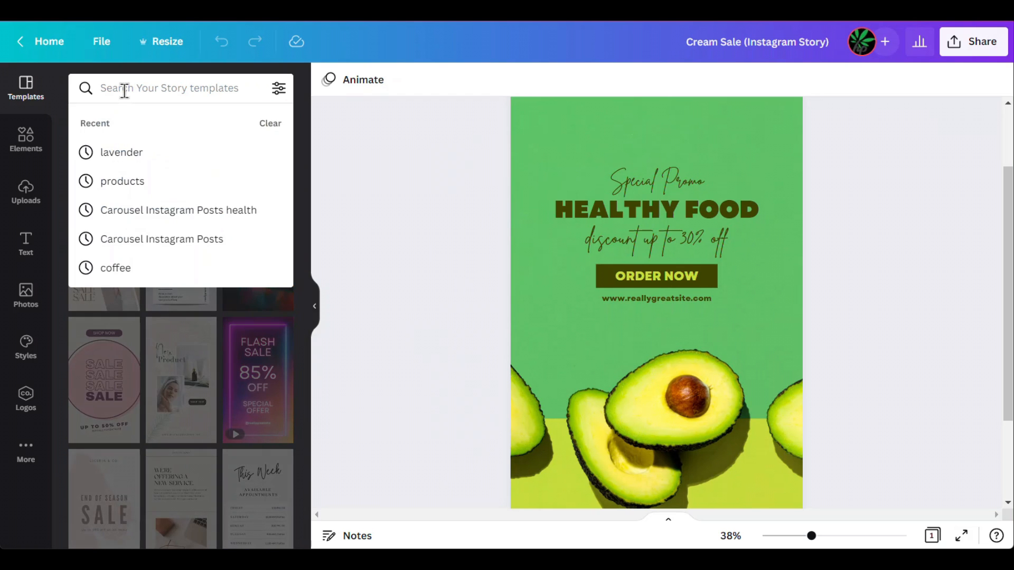
type("sale")
key("Return")
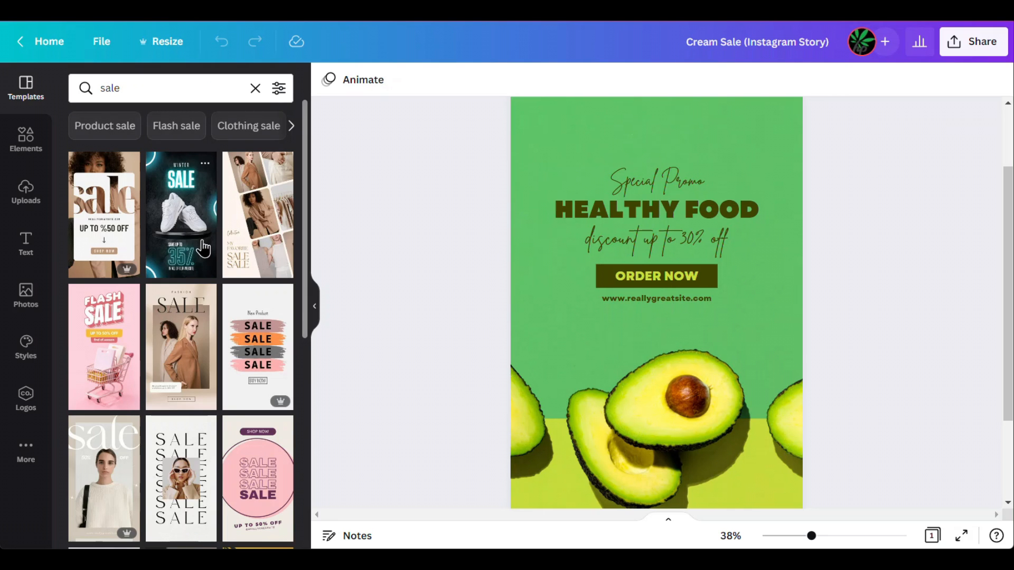
scroll(203, 253, "down", 10)
scroll(202, 253, "down", 10)
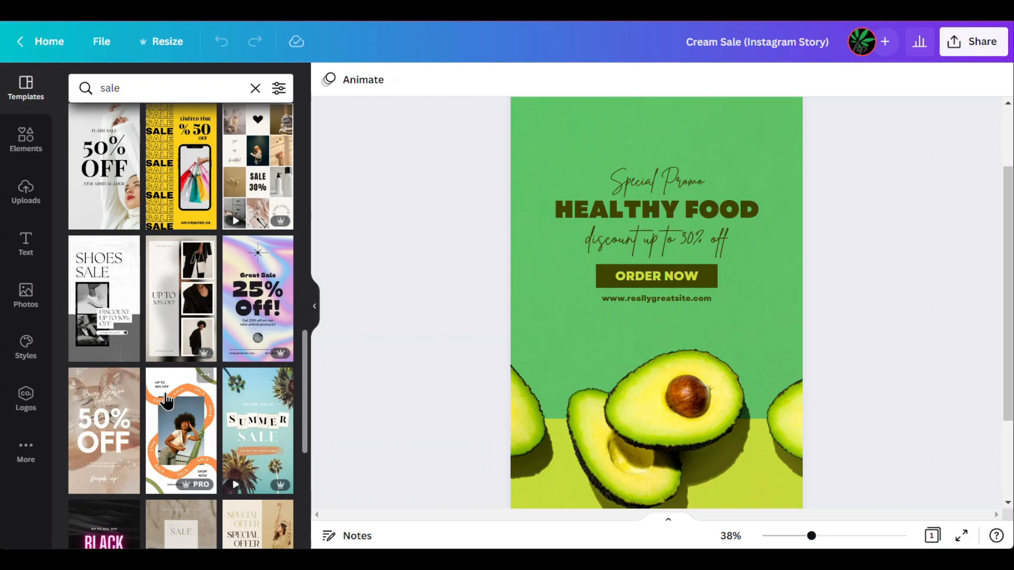
scroll(170, 389, "down", 5)
scroll(158, 380, "down", 2)
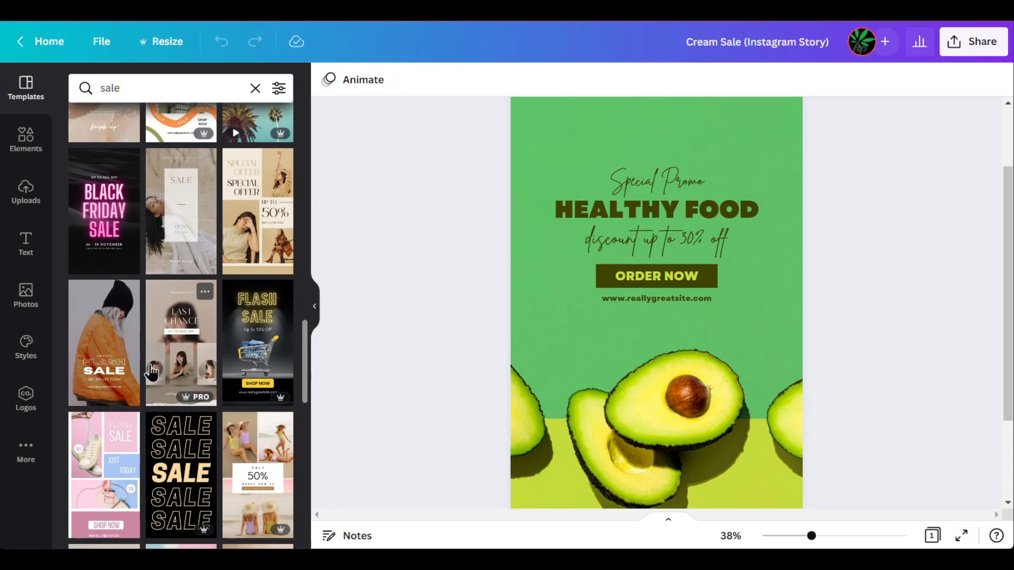
Try the 50% swimwear, Last Chance, orange-jacket Flash Sale and Winter Sale sneaker templates, and reapply the recently used Healthy Food template
left_click(259, 462)
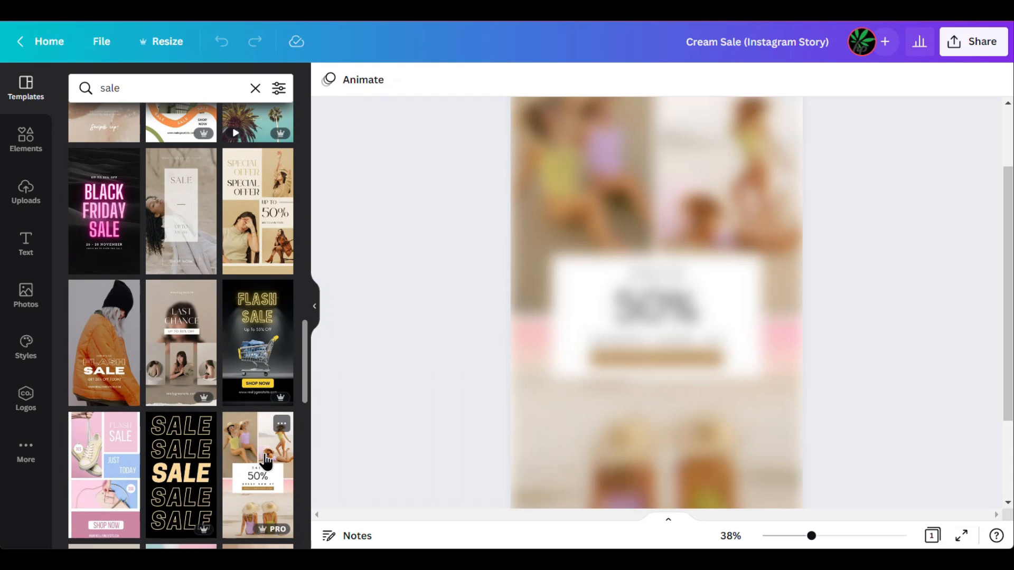
left_click(161, 344)
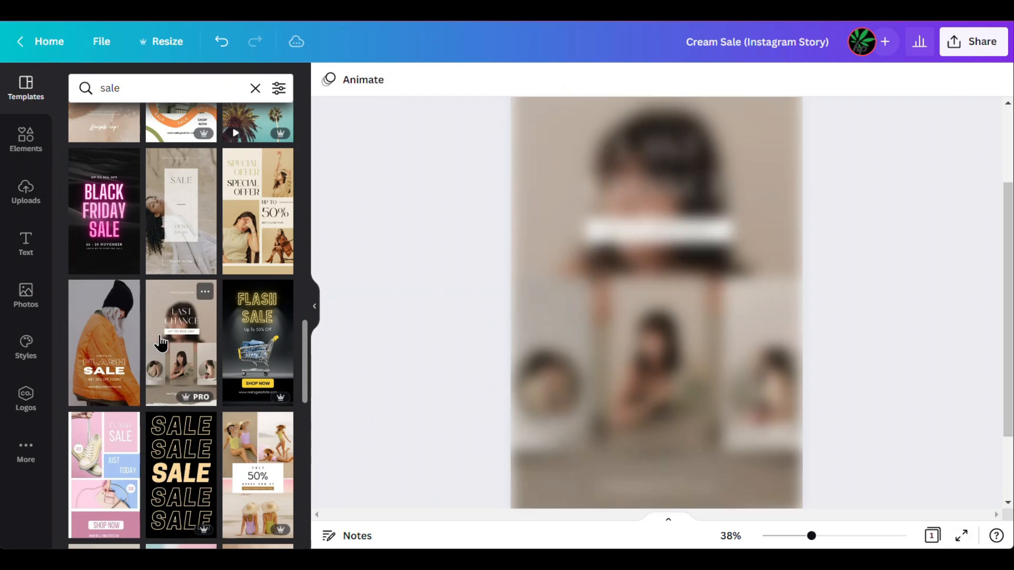
left_click(115, 340)
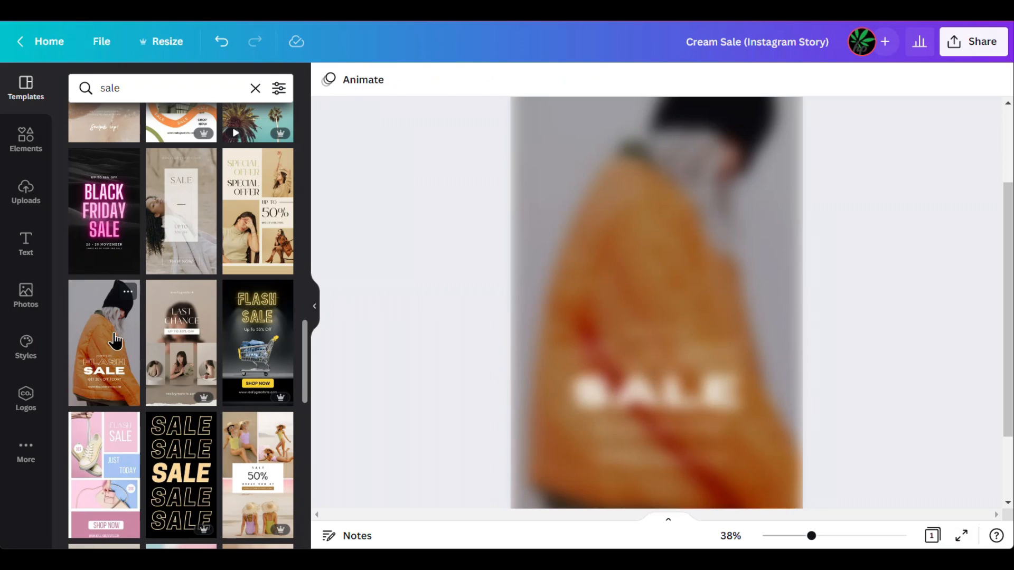
scroll(258, 315, "up", 3)
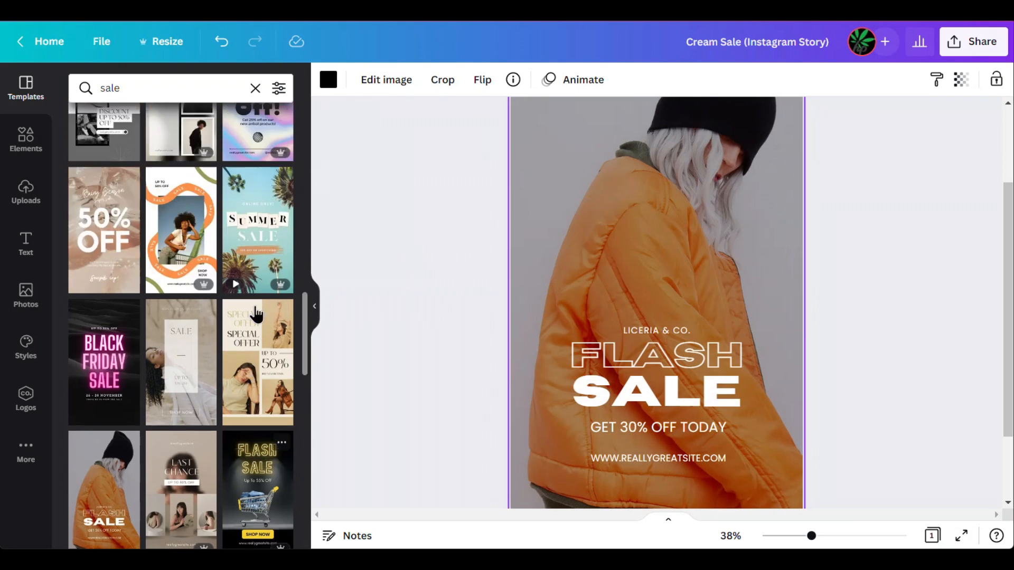
scroll(243, 279, "up", 5)
scroll(222, 203, "up", 2)
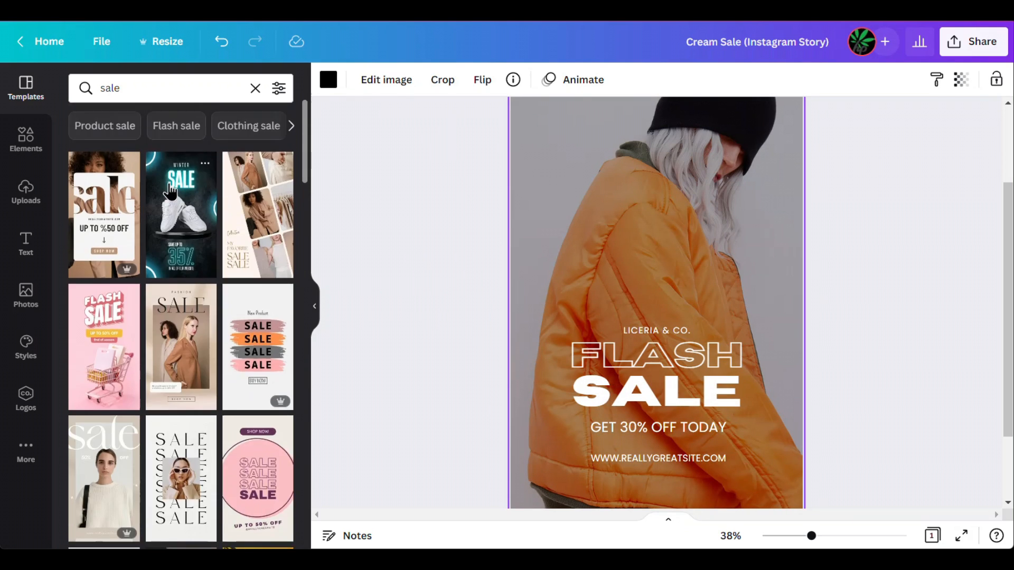
left_click(161, 232)
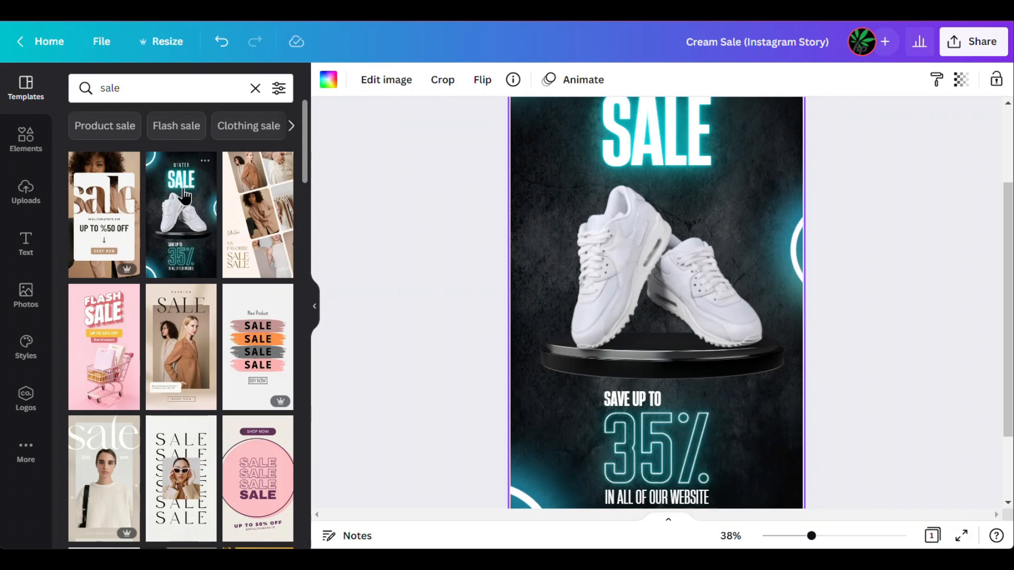
left_click(255, 89)
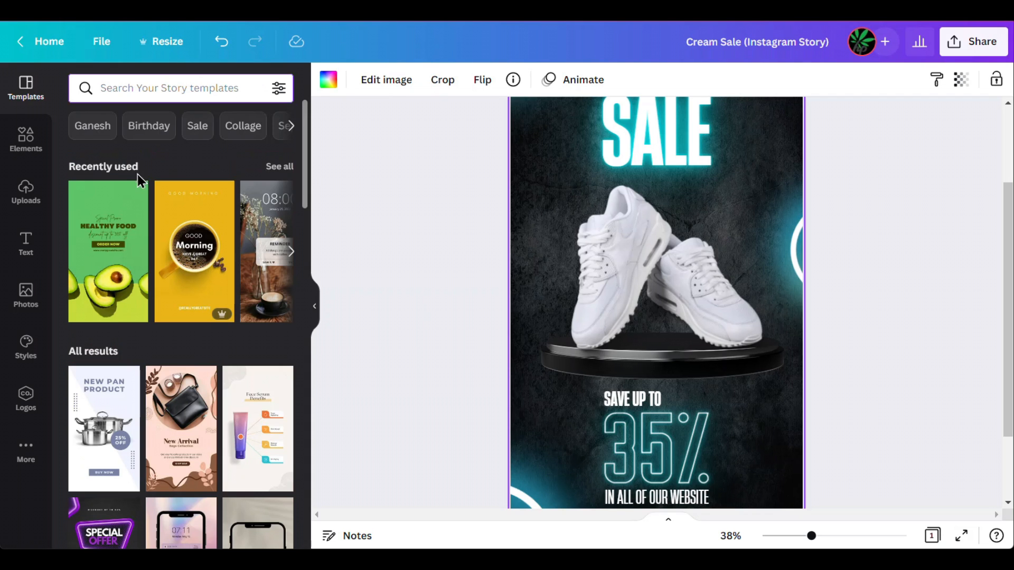
left_click(103, 244)
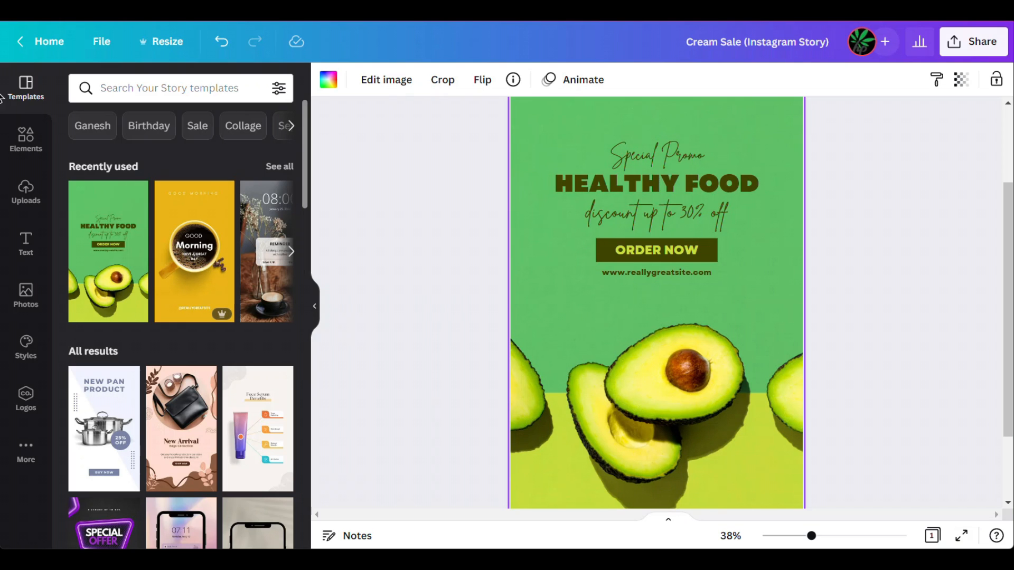
Add the three uploaded HempCream product images, Anti-Aging, Sensitive Skin and Massage, to the Healthy Food page
left_click(32, 206)
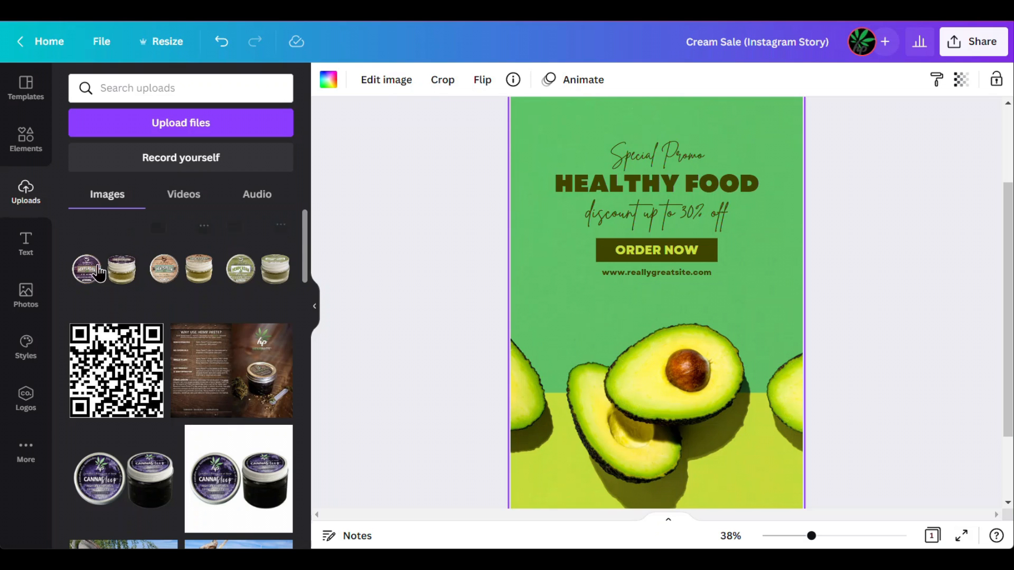
left_click(95, 285)
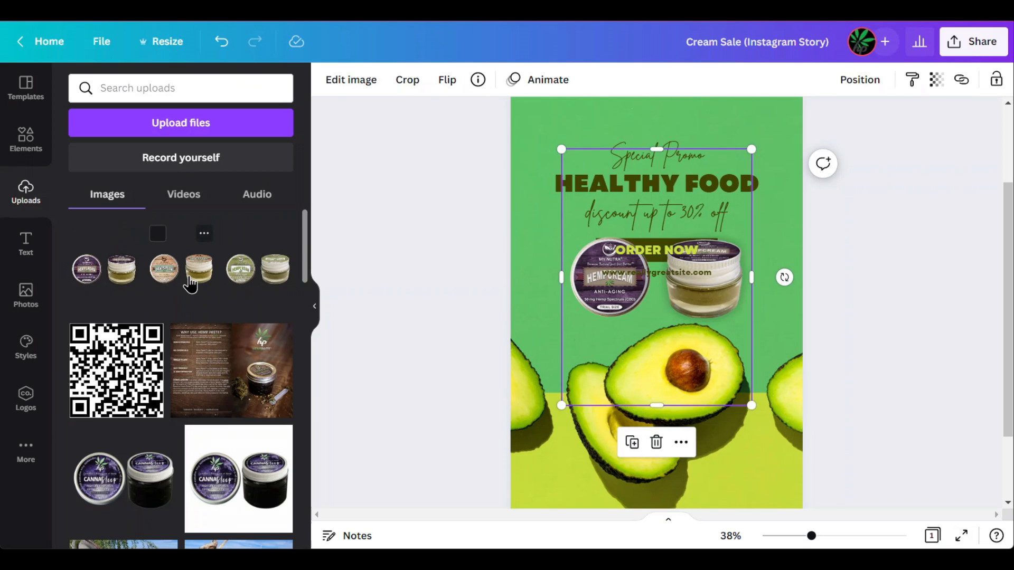
left_click(206, 284)
left_click(245, 284)
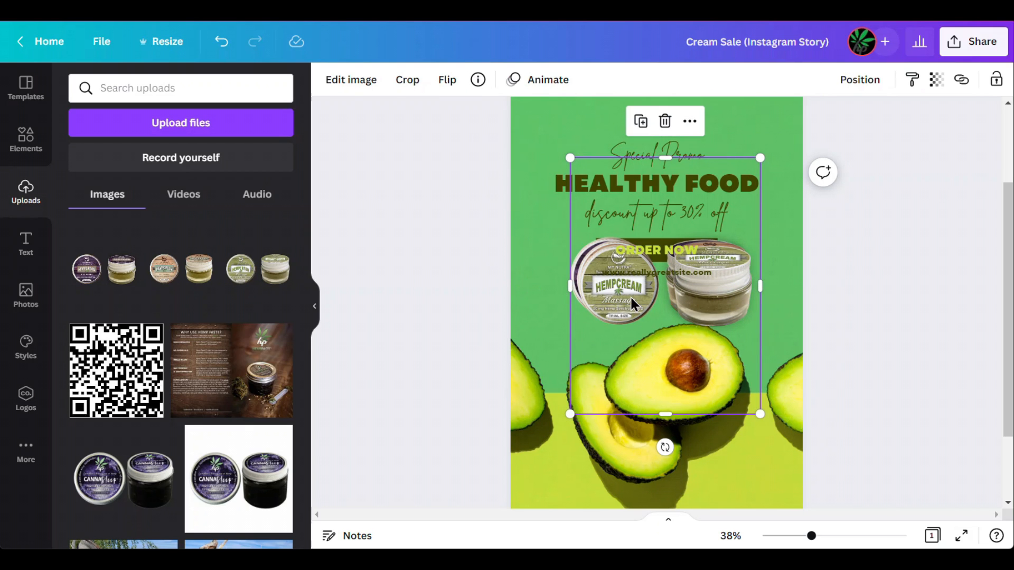
Crop the Massage HempCream image to its round lid and place it at the centre of the avocados
left_click_drag(633, 304, 579, 402)
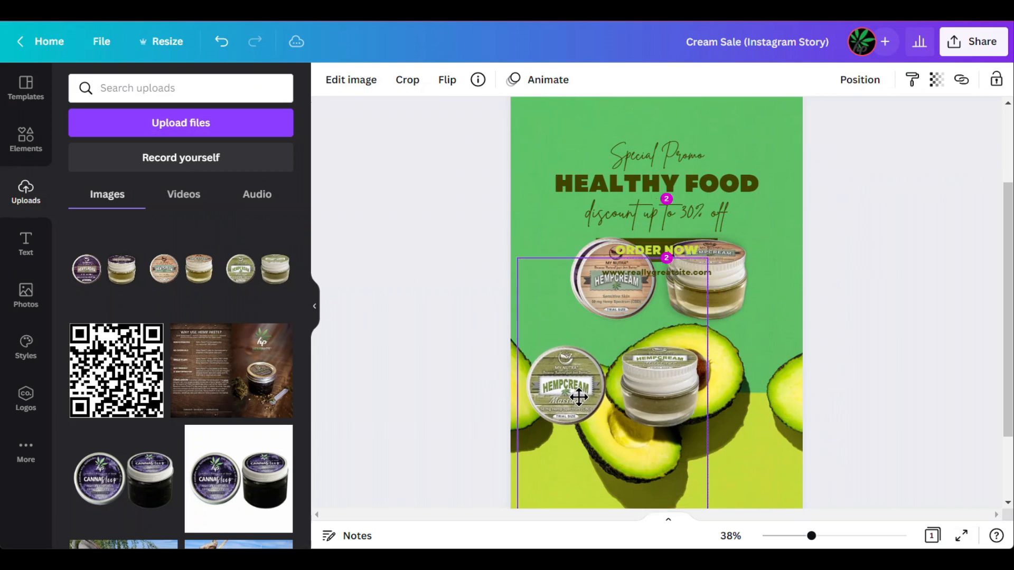
left_click_drag(812, 537, 829, 536)
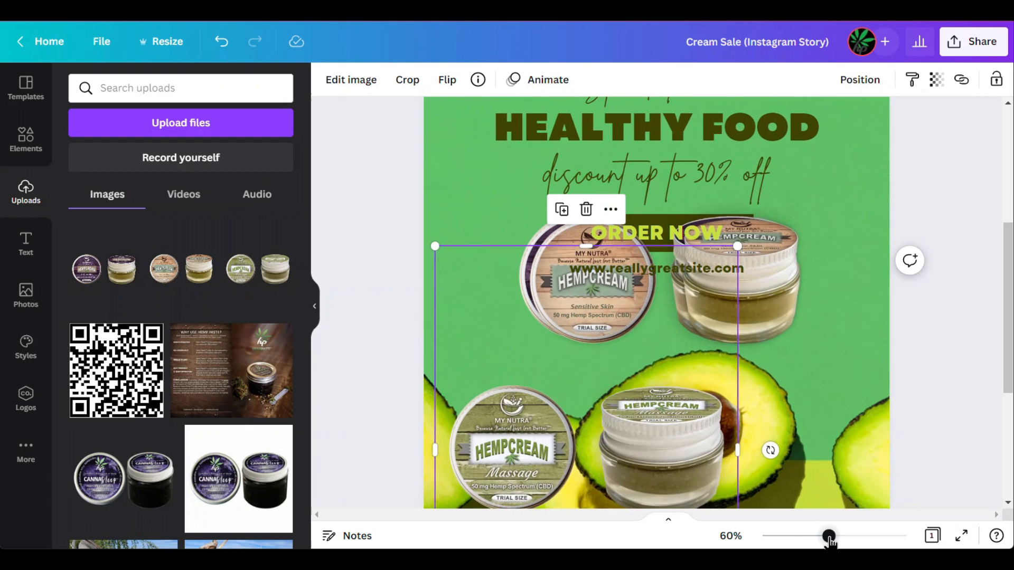
scroll(821, 443, "down", 4)
scroll(815, 433, "up", 2)
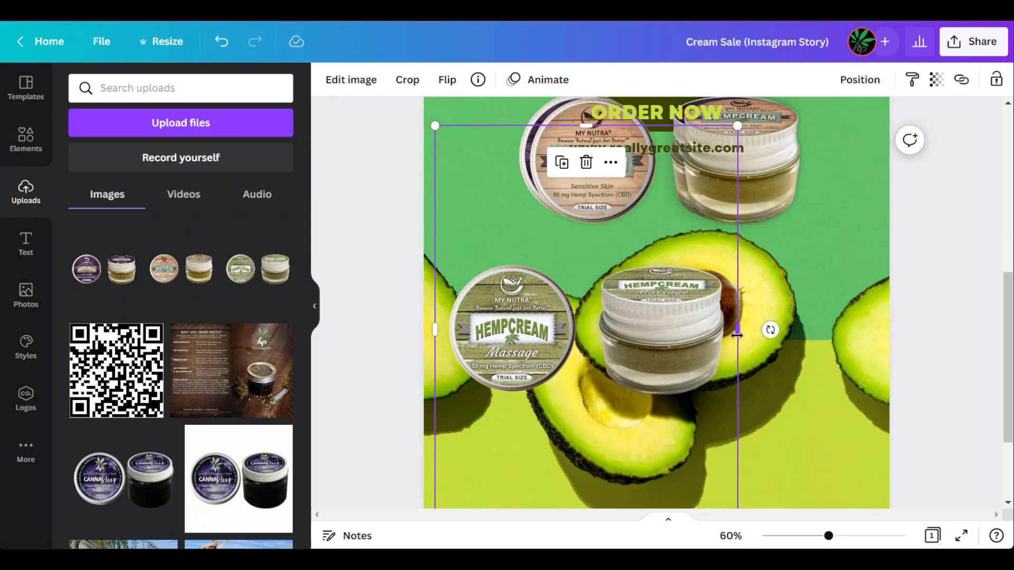
left_click_drag(738, 330, 584, 332)
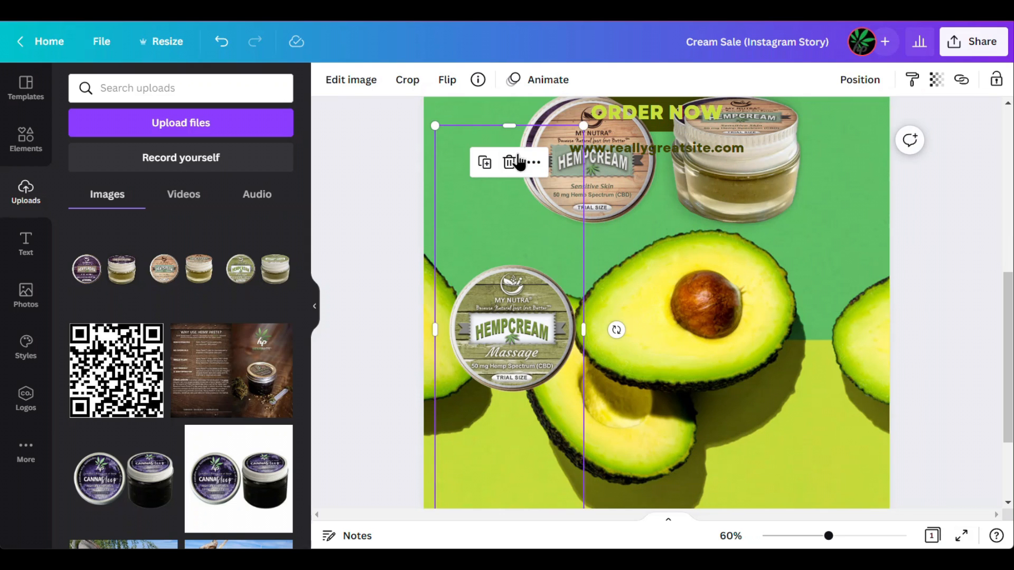
left_click_drag(504, 123, 508, 257)
scroll(537, 344, "down", 3)
left_click_drag(509, 403, 513, 269)
scroll(610, 253, "up", 5)
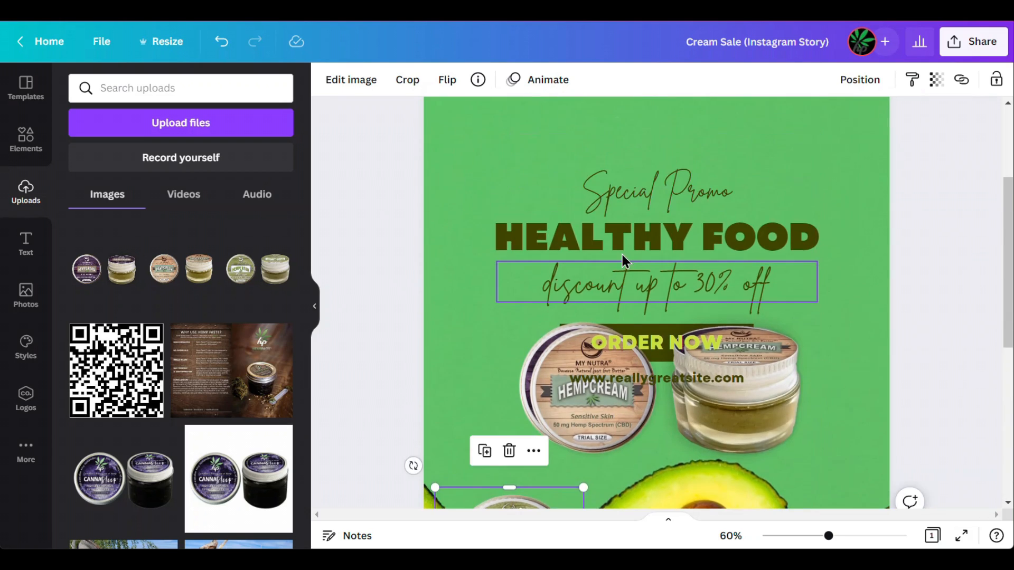
scroll(621, 253, "down", 2)
left_click_drag(540, 324, 684, 400)
Crop the Sensitive Skin HempCream image to its jar and place it over the avocados to the right of the Massage lid
left_click(585, 192)
left_click_drag(584, 193, 512, 281)
left_click_drag(435, 245, 594, 260)
left_click_drag(664, 450, 669, 319)
scroll(675, 224, "up", 3)
left_click_drag(667, 164, 668, 252)
left_click_drag(675, 344, 807, 420)
Crop the Anti-Aging HempCream image to its jar and place it over the avocados to the left of the Massage lid
left_click(678, 311)
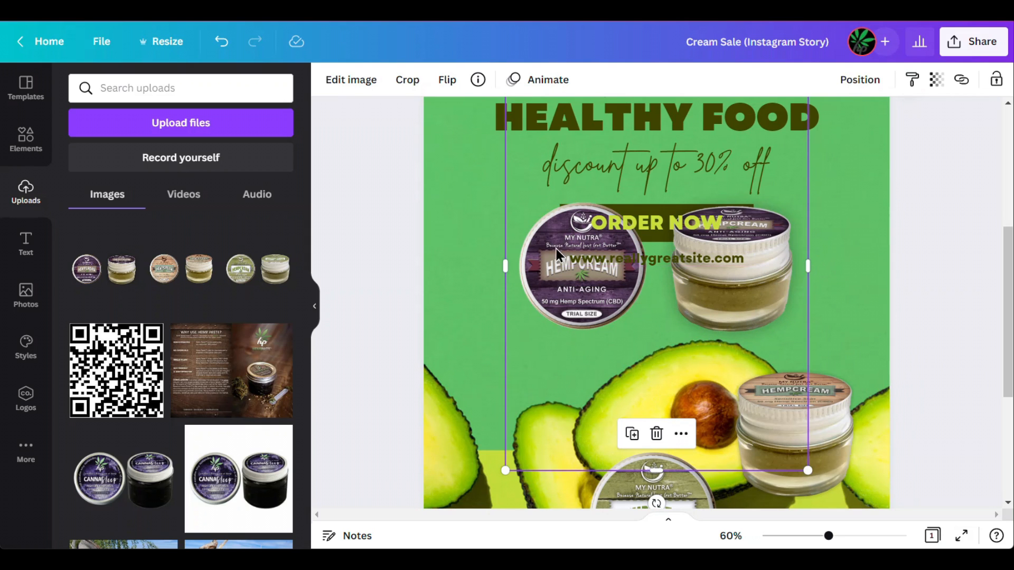
left_click_drag(505, 262, 664, 264)
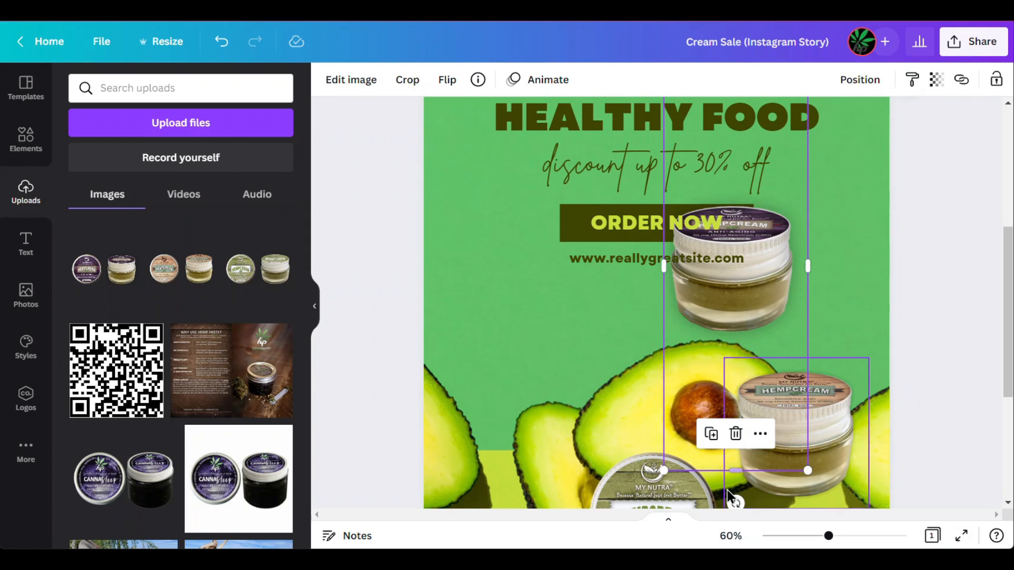
left_click_drag(742, 470, 738, 346)
scroll(738, 341, "up", 2)
left_click_drag(808, 320, 797, 323)
left_click_drag(733, 181, 734, 310)
left_click_drag(743, 424, 544, 455)
scroll(632, 417, "down", 4)
left_click(655, 303)
left_click_drag(610, 308, 466, 363)
left_click(464, 339)
left_click_drag(472, 235, 496, 345)
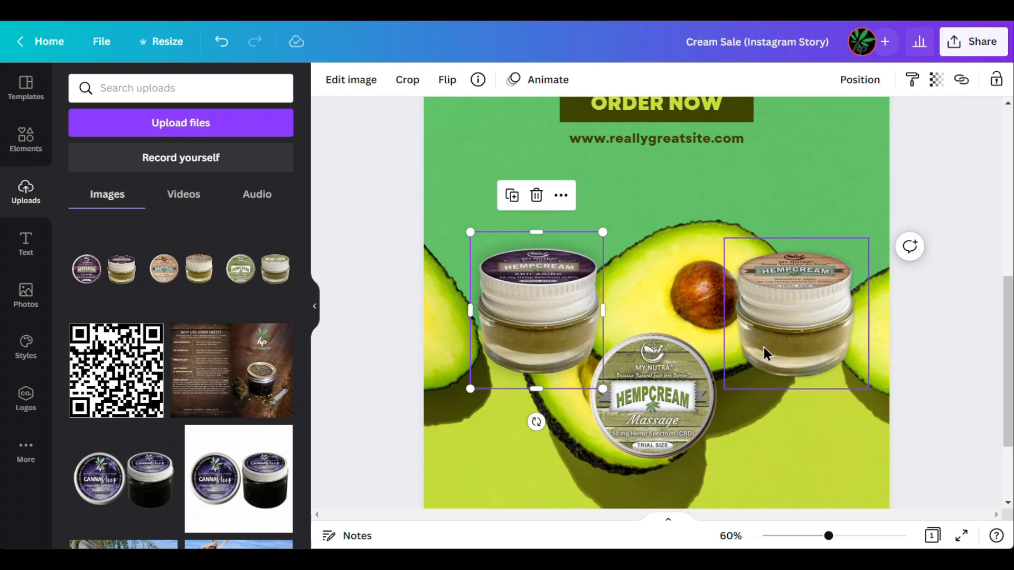
Move the two jars closer together and overlap them with the Massage lid in front as one product cluster
left_click_drag(771, 341, 750, 323)
left_click_drag(553, 316, 603, 300)
left_click_drag(673, 396, 699, 354)
Shift the avocado background photo lower within its frame so the avocados sit beneath the product cluster
left_click(543, 427)
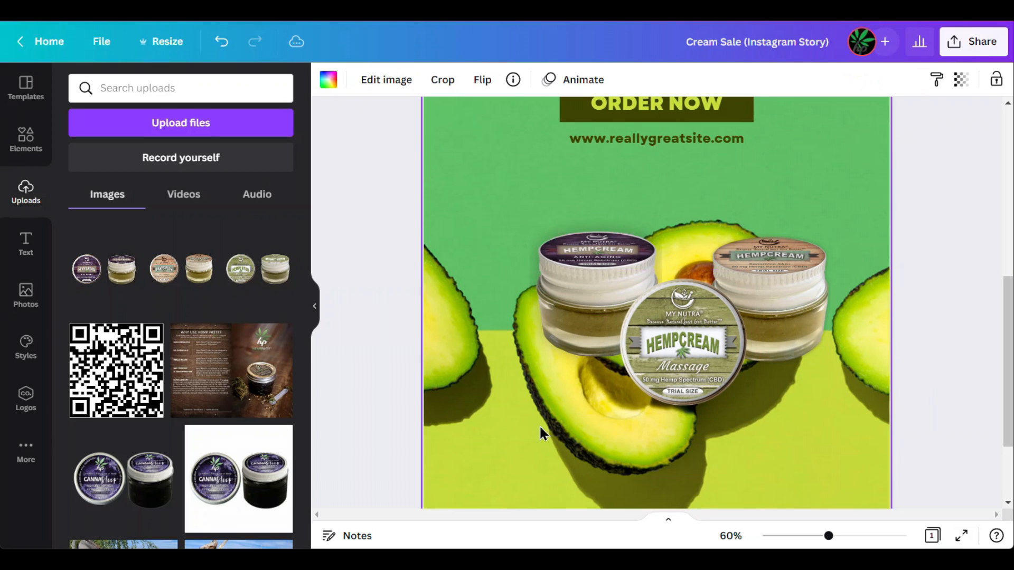
left_click(403, 404)
double_click(521, 394)
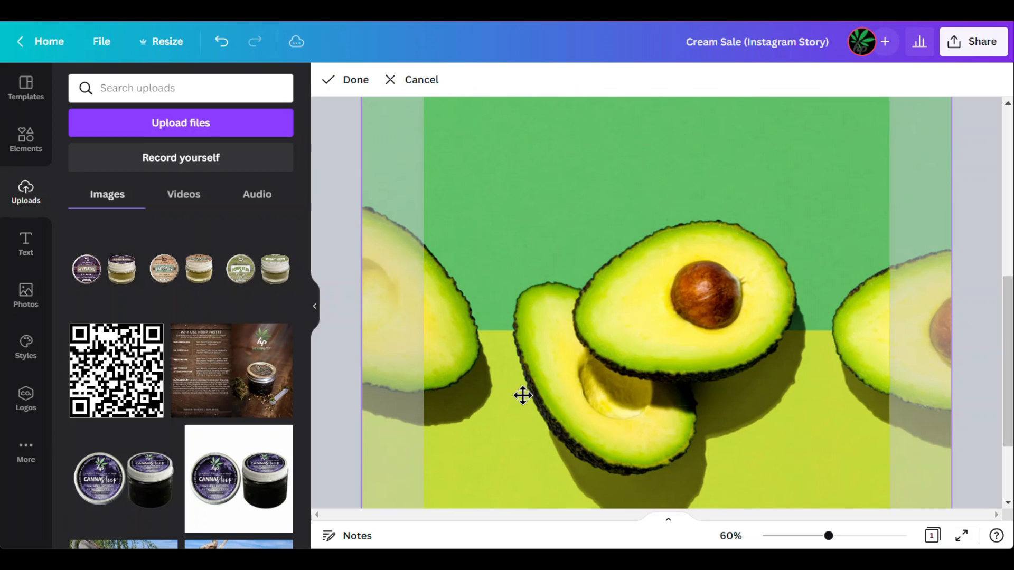
left_click_drag(829, 536, 809, 537)
scroll(791, 391, "up", 3)
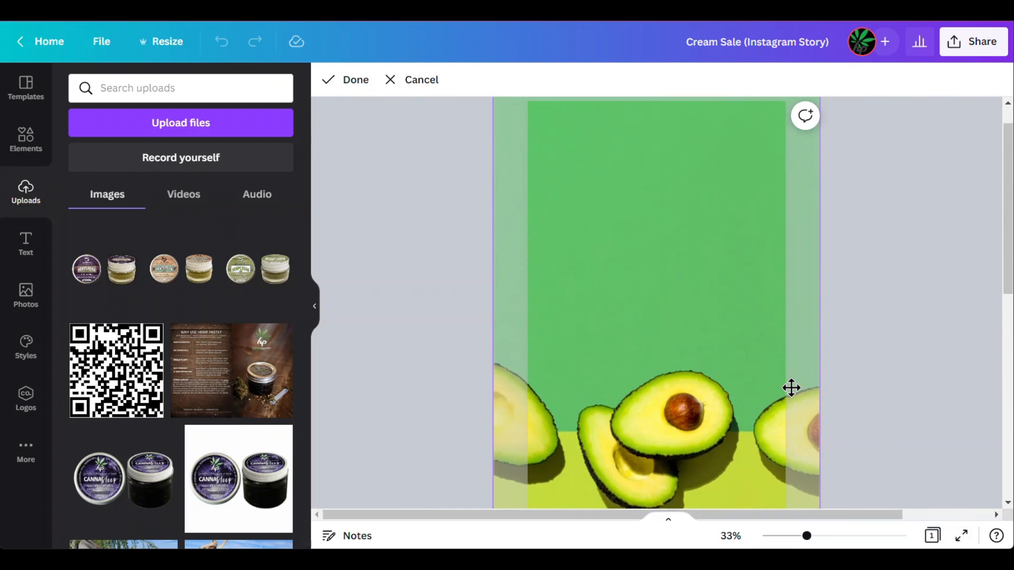
scroll(698, 343, "down", 5)
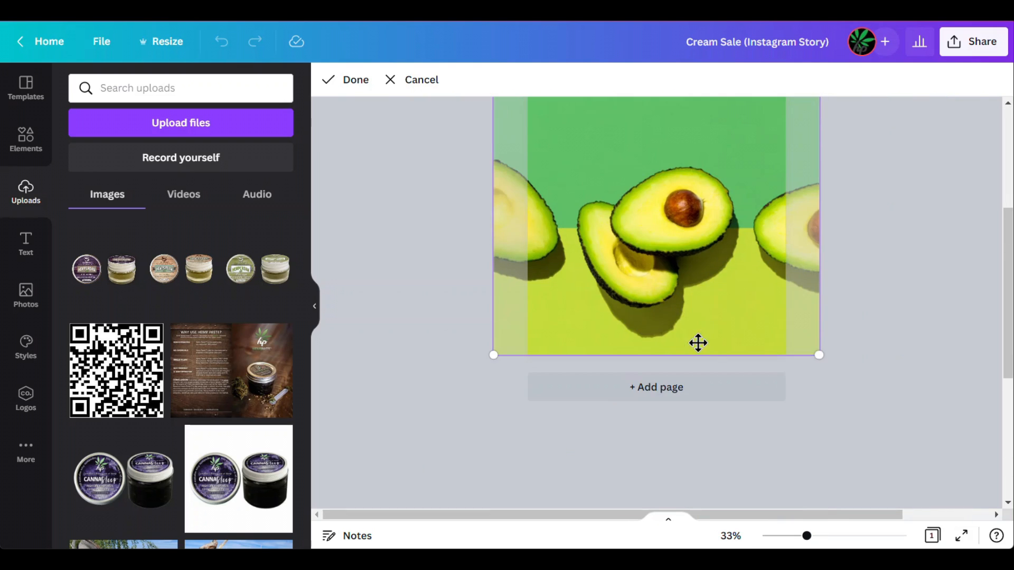
left_click_drag(686, 283, 647, 311)
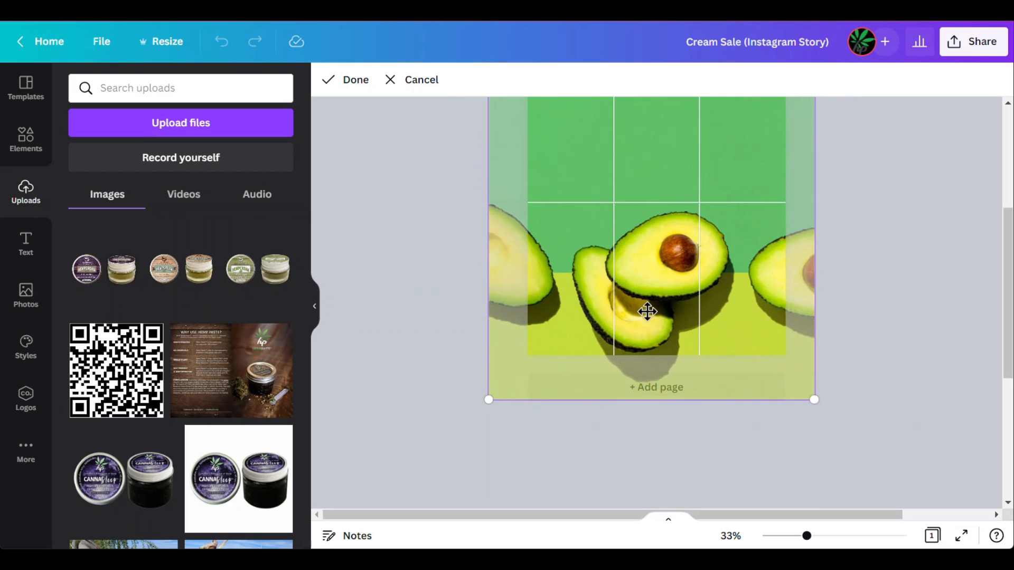
scroll(666, 296, "up", 5)
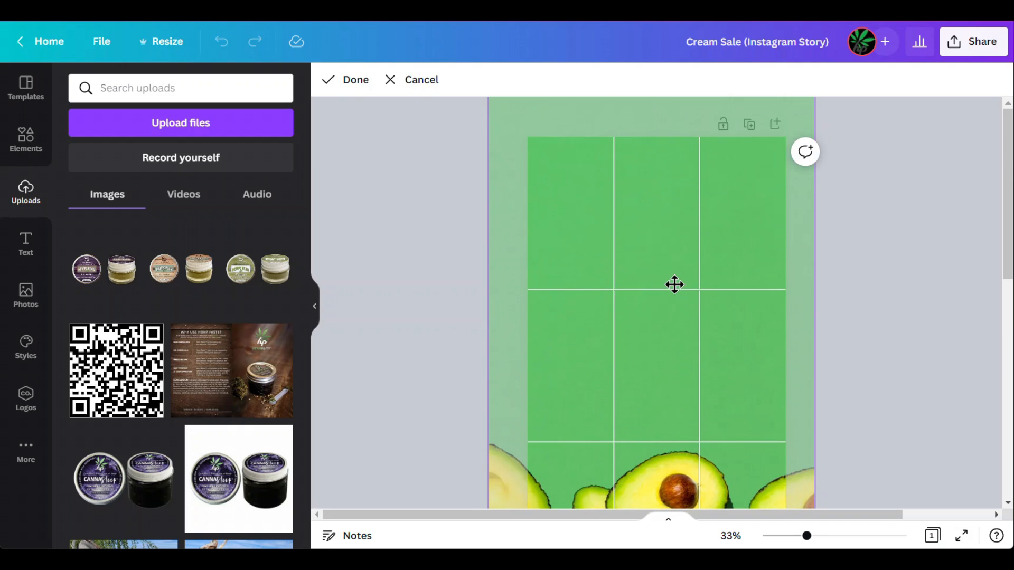
left_click(840, 303)
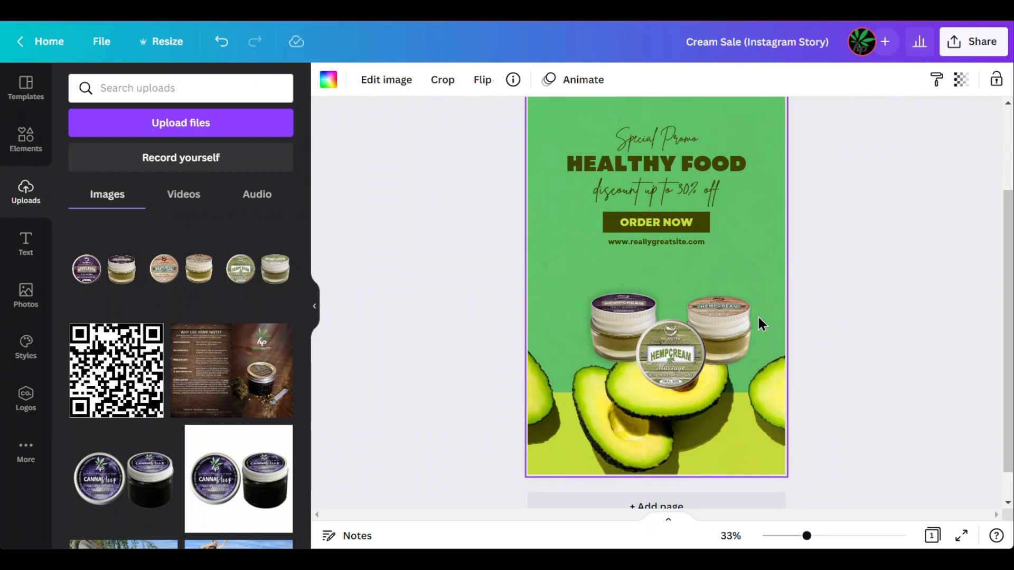
Replace the page design with the white Coupon Code story template with the QR code and green leaves
left_click(25, 87)
left_click(257, 333)
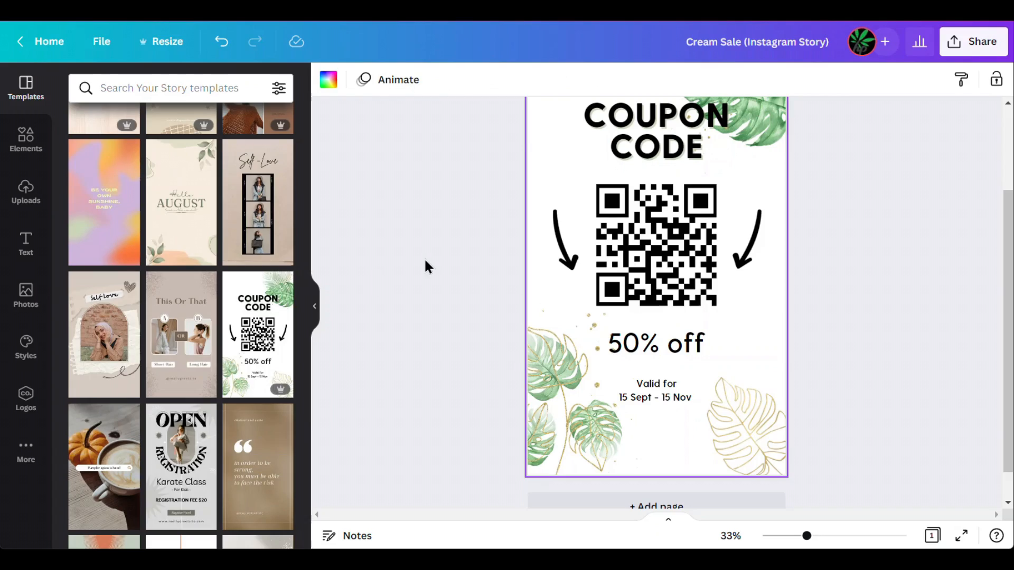
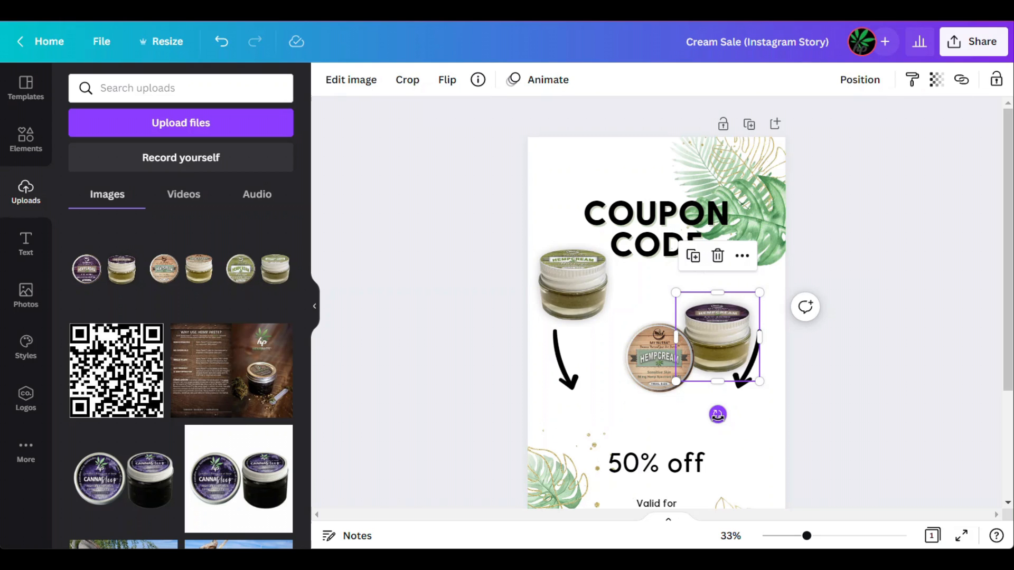
Tilt the purple-lid and green-lid jars outward, the green one by about -11°, and place the green jar beside the round HempCream lid
mouse_move(716, 416)
left_mouse_down()
mouse_move(700, 425)
mouse_move(716, 417)
left_mouse_up()
left_click_drag(601, 315, 630, 363)
left_click_drag(600, 408, 614, 406)
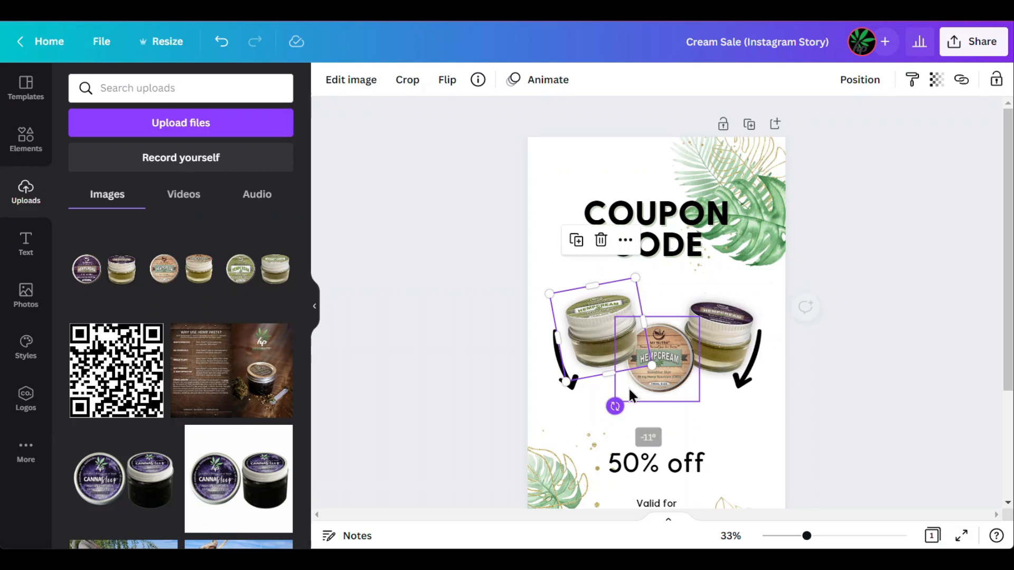
mouse_move(604, 334)
left_mouse_down()
mouse_move(601, 347)
mouse_move(593, 341)
mouse_move(605, 358)
mouse_move(604, 350)
left_mouse_up()
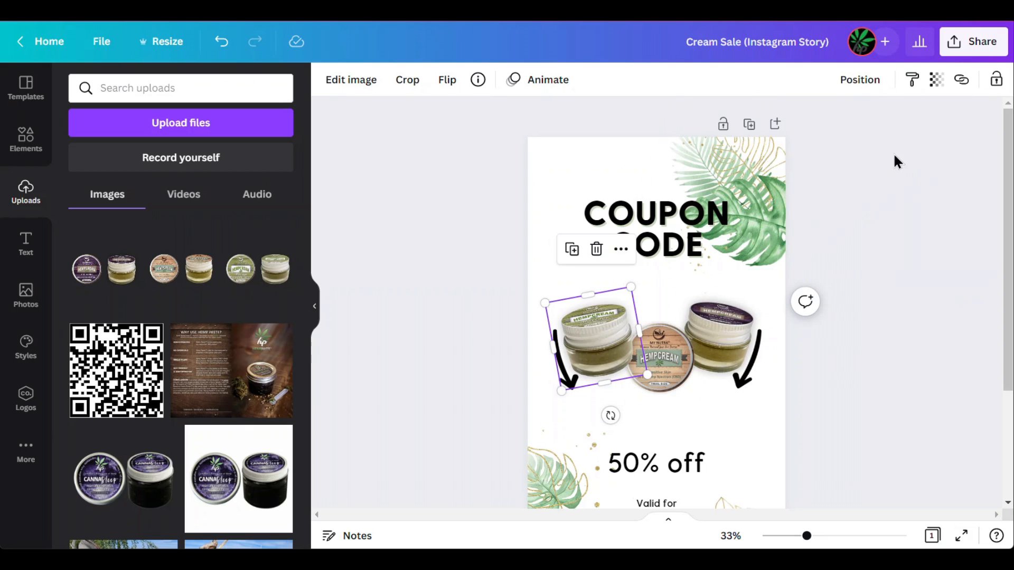
Send the green-lid jar one layer backward and group it with the round lid and the purple-lid jar
left_click(865, 82)
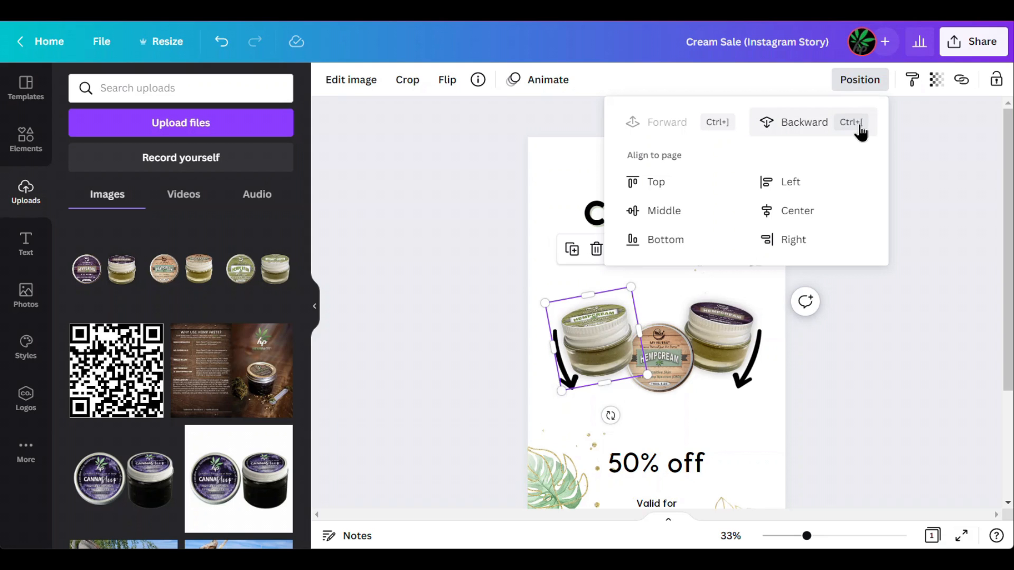
left_click(792, 135)
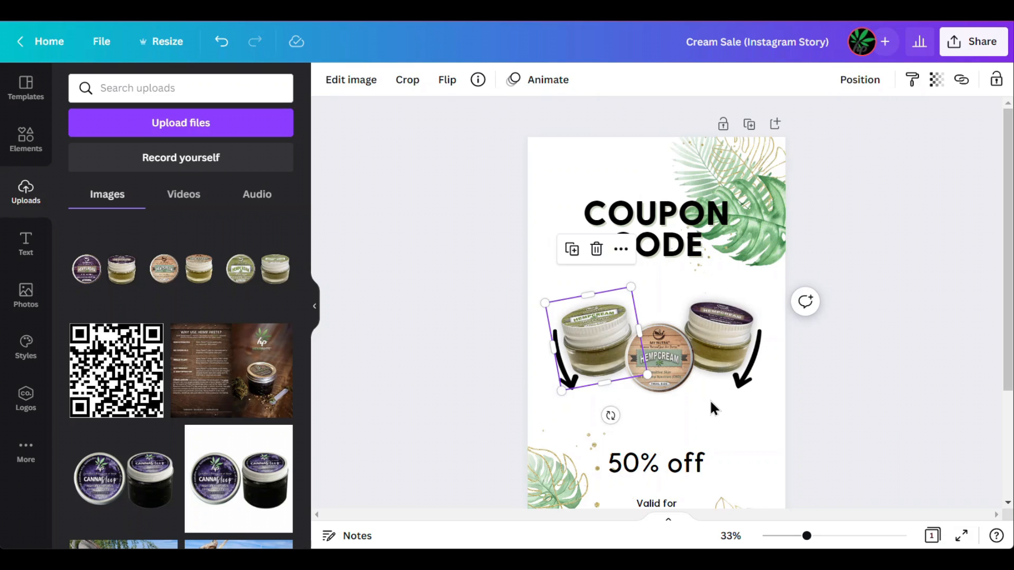
left_click(679, 370, "shift")
left_click(716, 338, "shift")
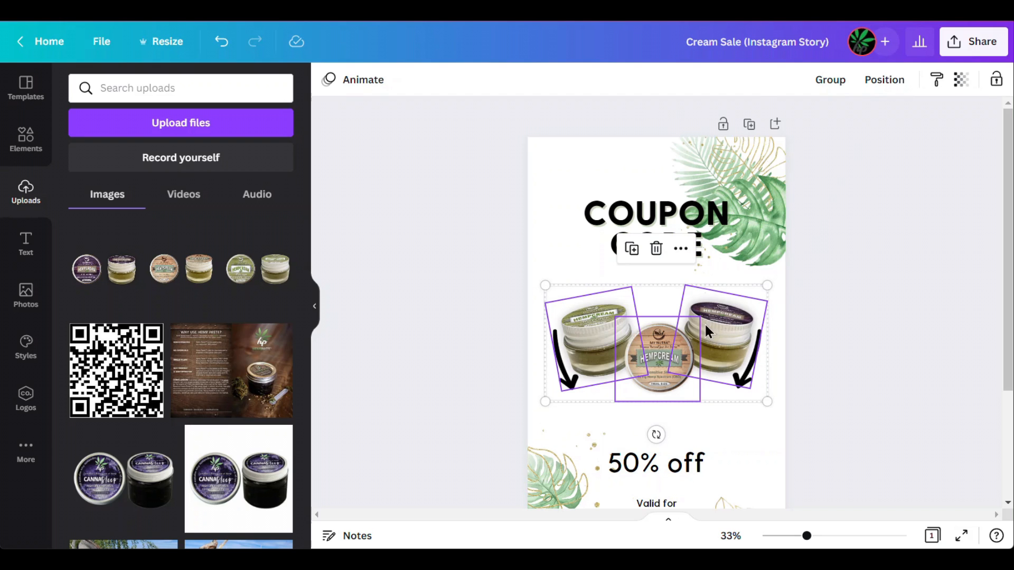
left_click(832, 80)
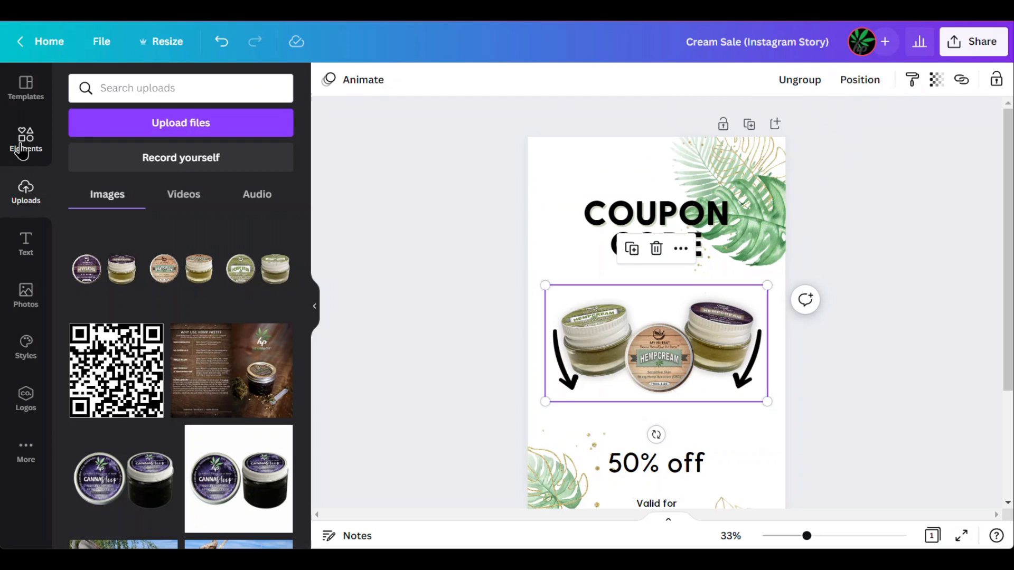
Search the elements for "shadow", limit the results to graphics, and add a soft drop shadow beneath the product group
left_click(22, 142)
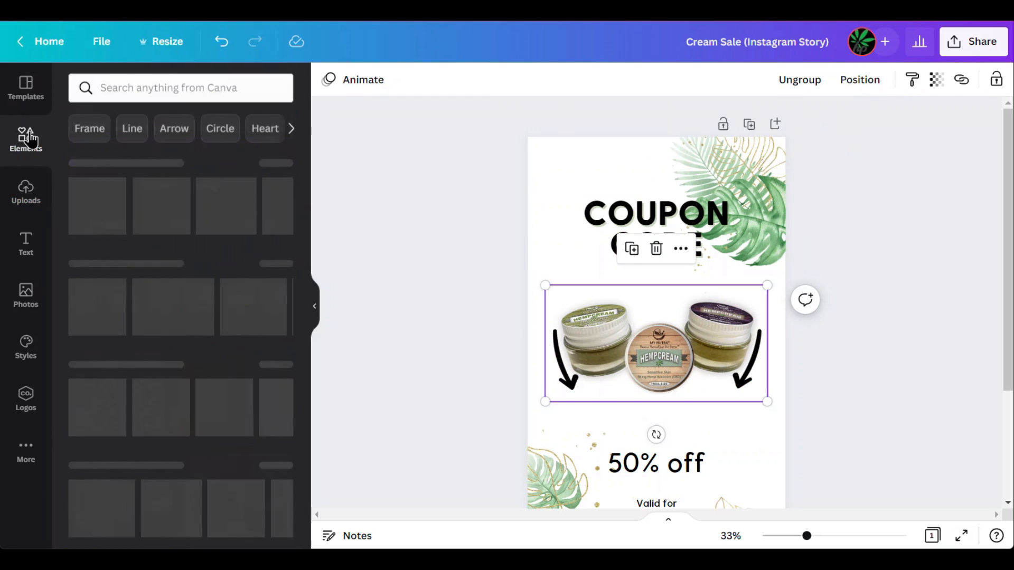
left_click(145, 88)
type("s")
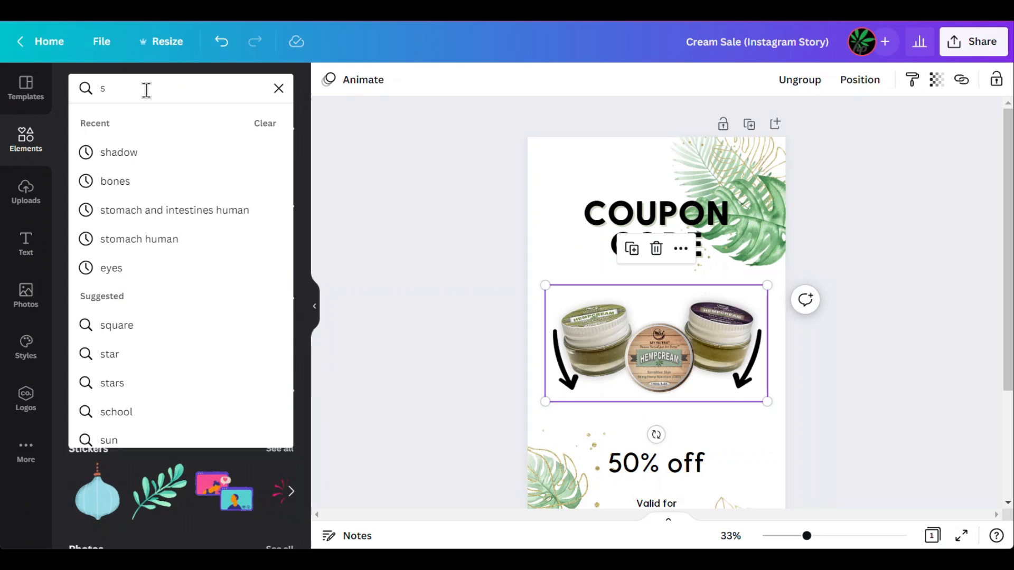
left_click(125, 155)
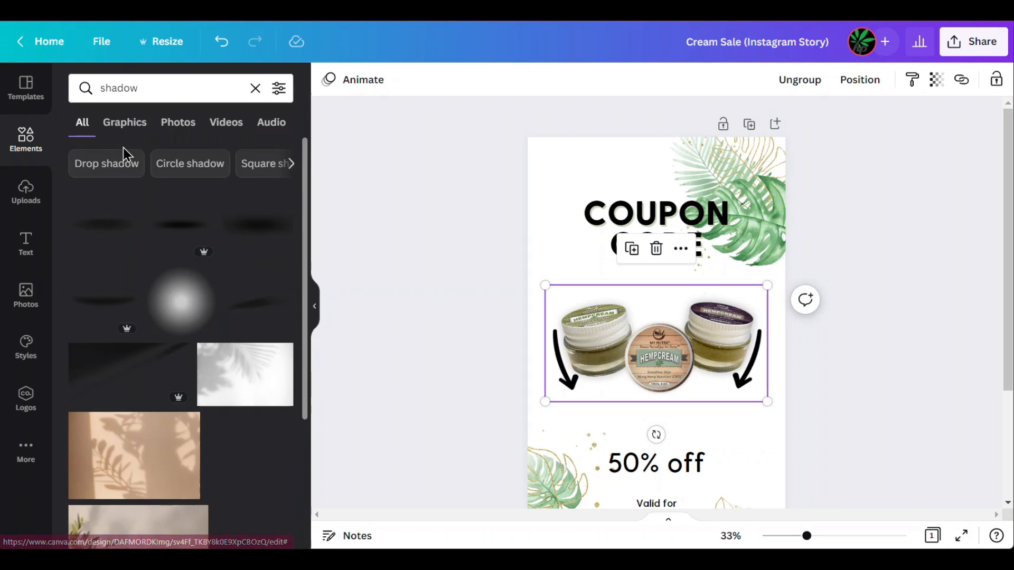
scroll(143, 281, "down", 5)
scroll(154, 264, "down", 2)
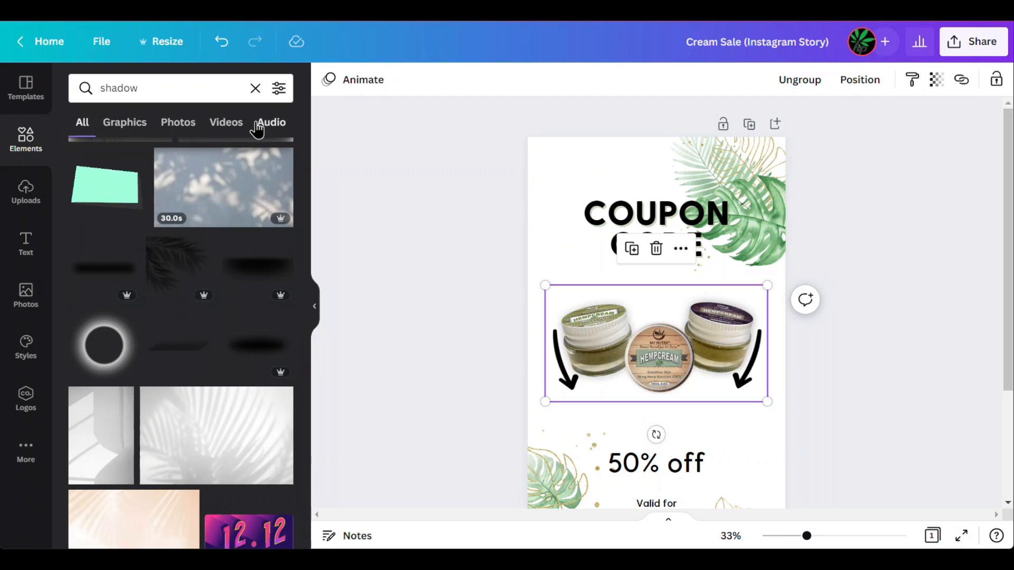
left_click(125, 125)
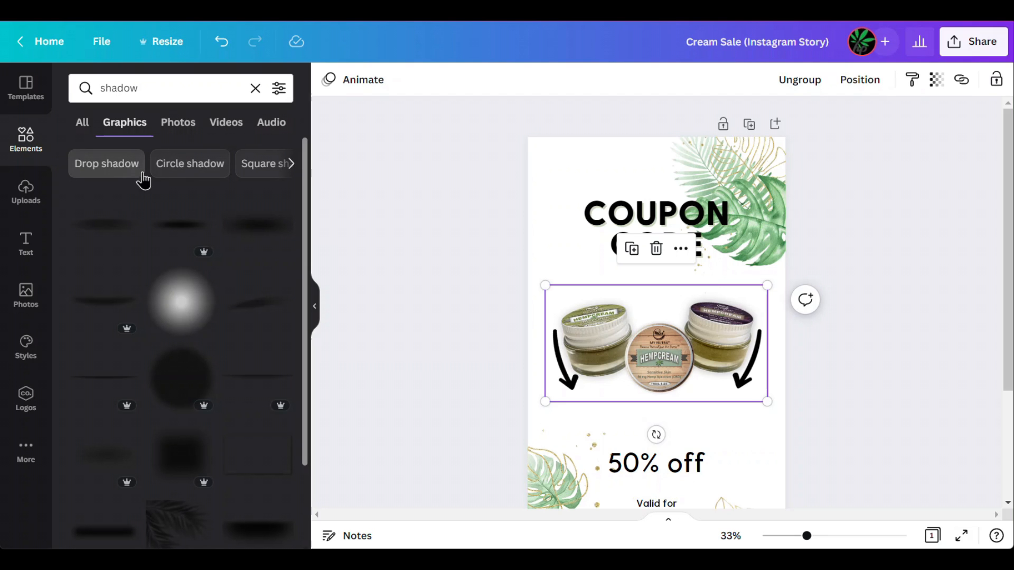
left_click_drag(104, 267, 665, 430)
Send the shadow graphic to the back and shift it slightly lower under the products
left_click(862, 79)
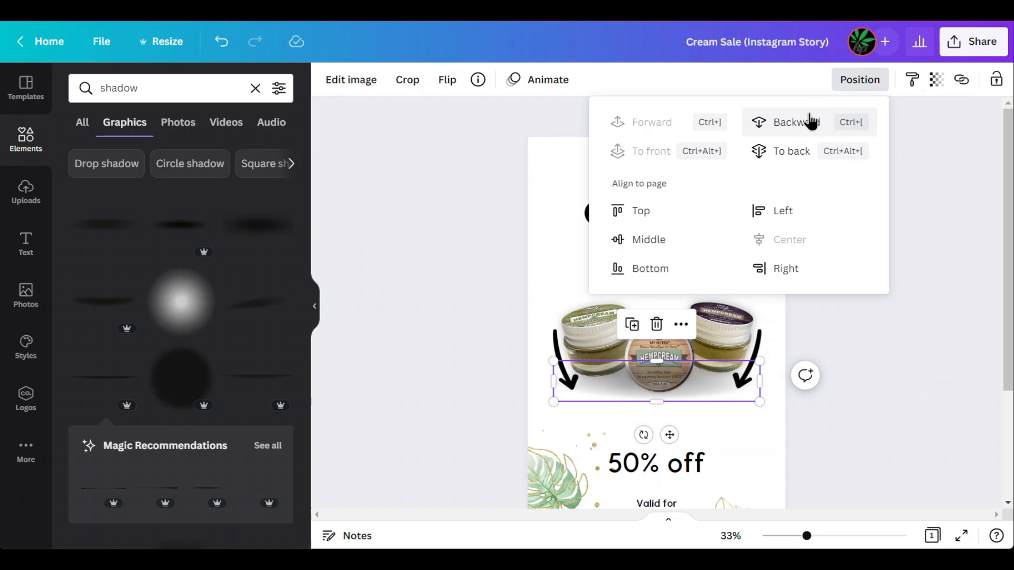
left_click(787, 163)
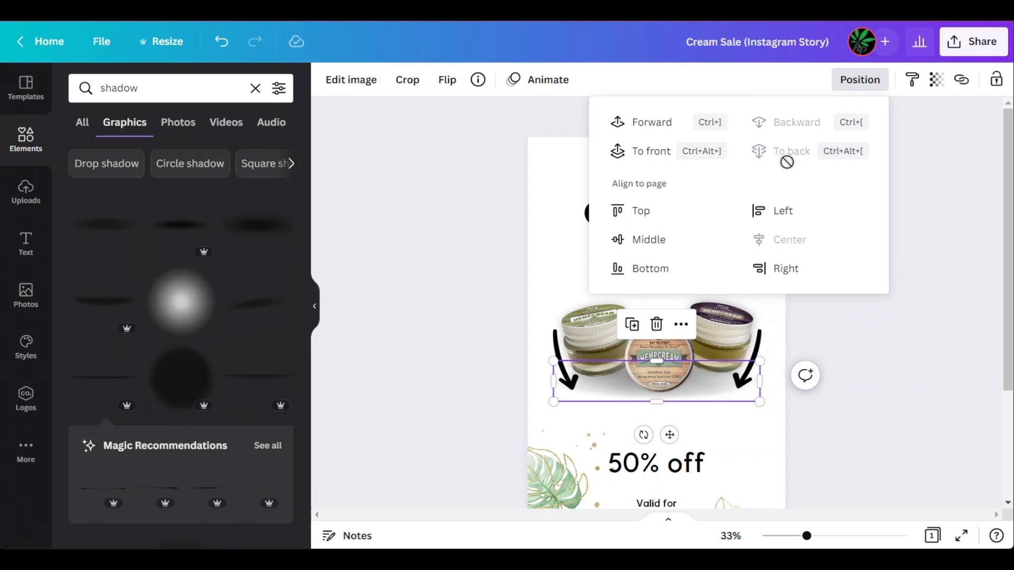
key("Escape")
left_click_drag(670, 435, 670, 439)
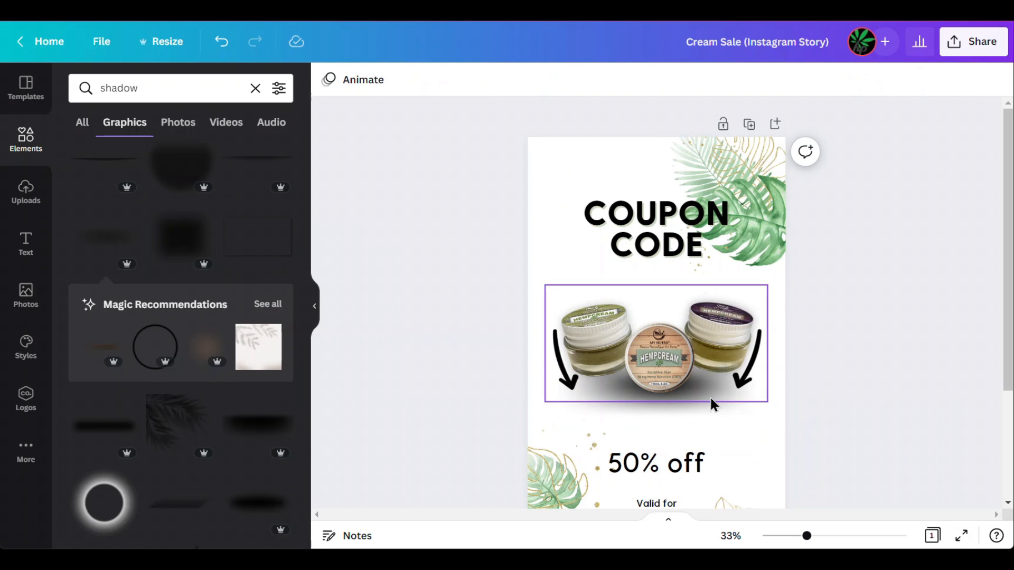
Make the shadow beneath the product group more transparent
left_click(709, 397)
left_click(699, 413)
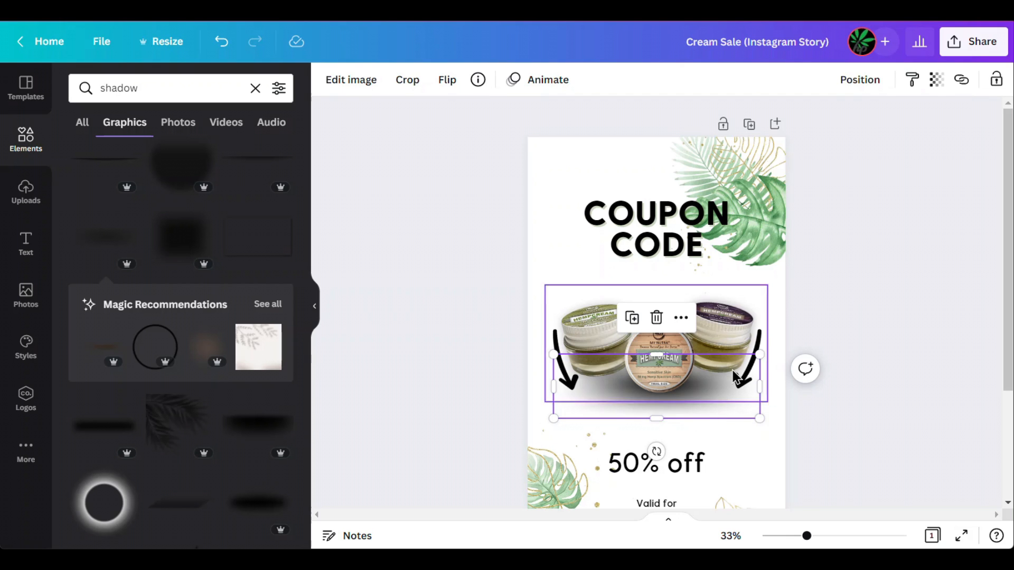
left_click(937, 84)
left_click_drag(930, 139, 869, 184)
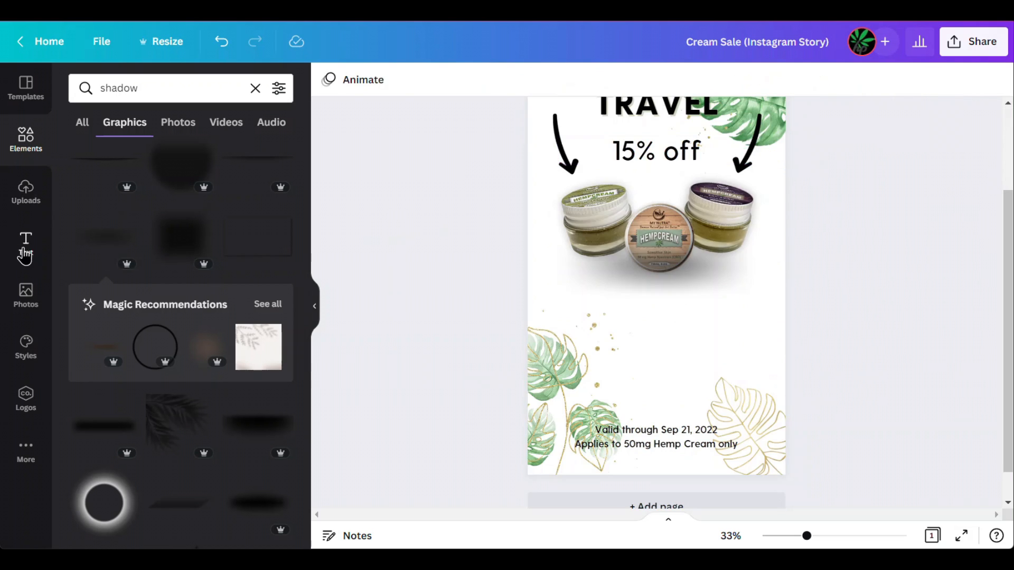
Add a subheading text box below the products and set its font size to 40
left_click(23, 250)
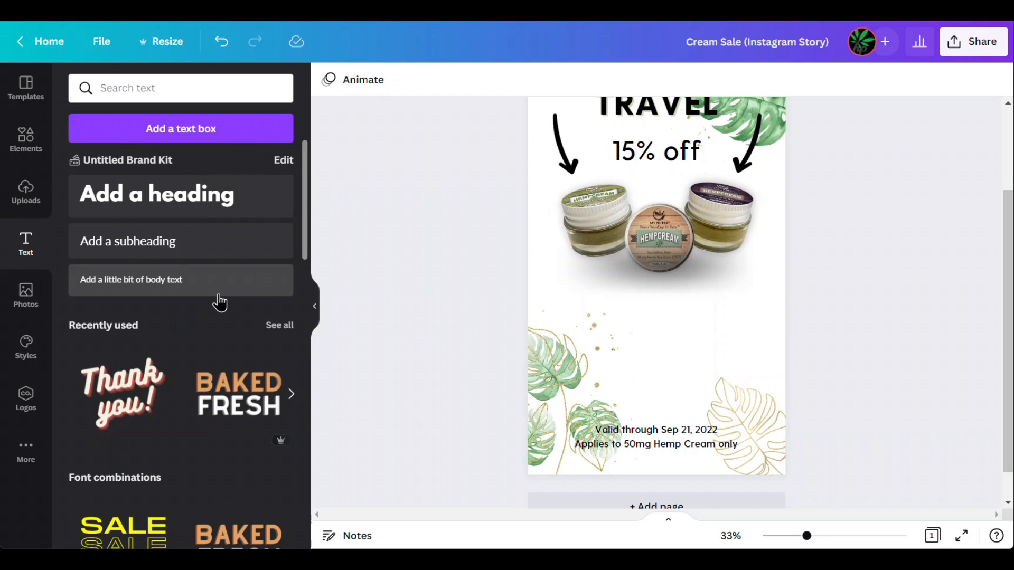
scroll(219, 303, "down", 5)
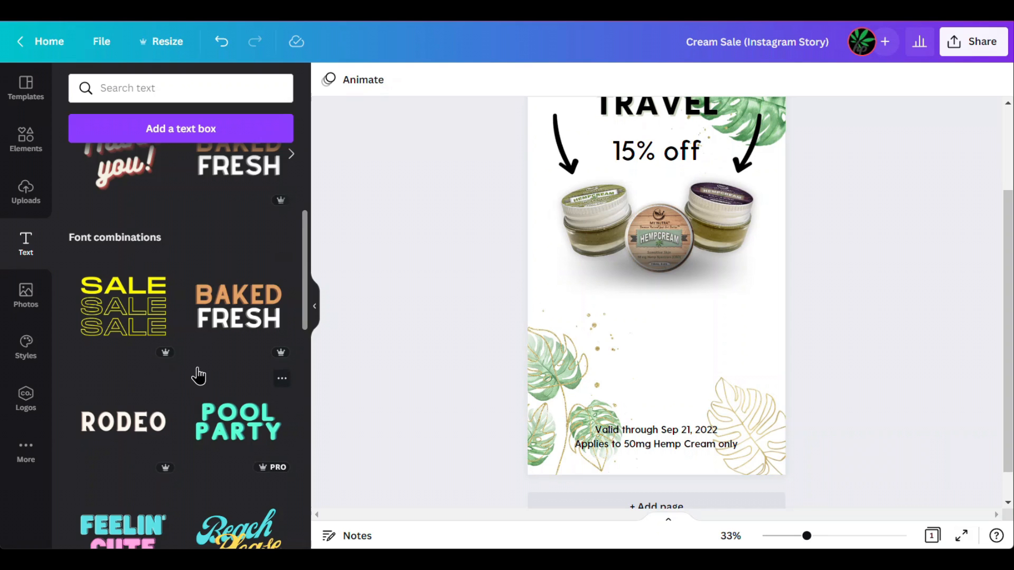
scroll(198, 376, "down", 5)
scroll(204, 530, "down", 1)
scroll(135, 335, "up", 6)
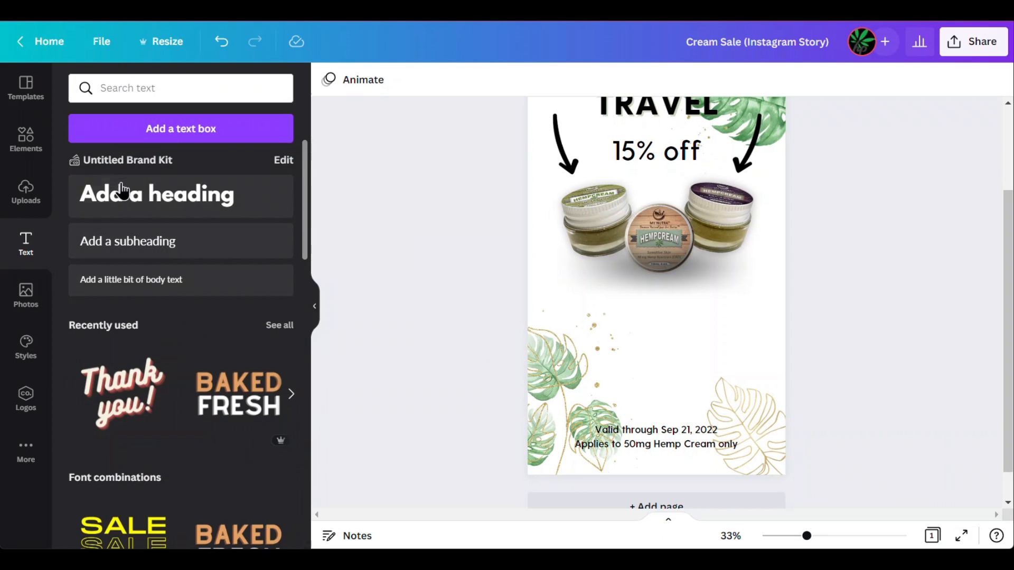
left_click(127, 254)
left_click(517, 81)
left_click(517, 81)
left_click(518, 81)
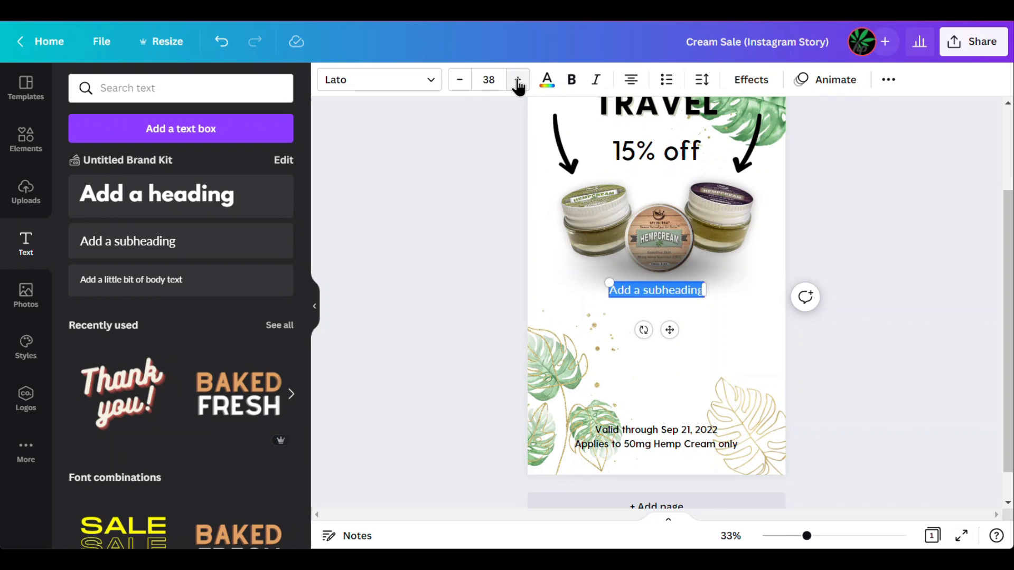
left_click(518, 81)
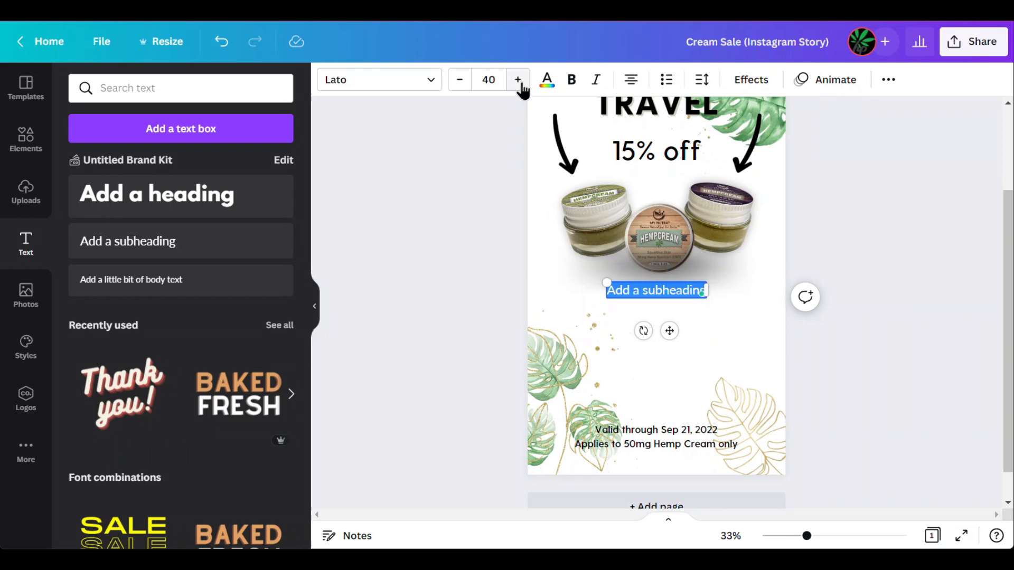
Replace the subheading text with "Perfect pain relief that goes anywhere you are!" and "Use promo code "HCTRAVEL" at checkout" on a new line
left_click(400, 88)
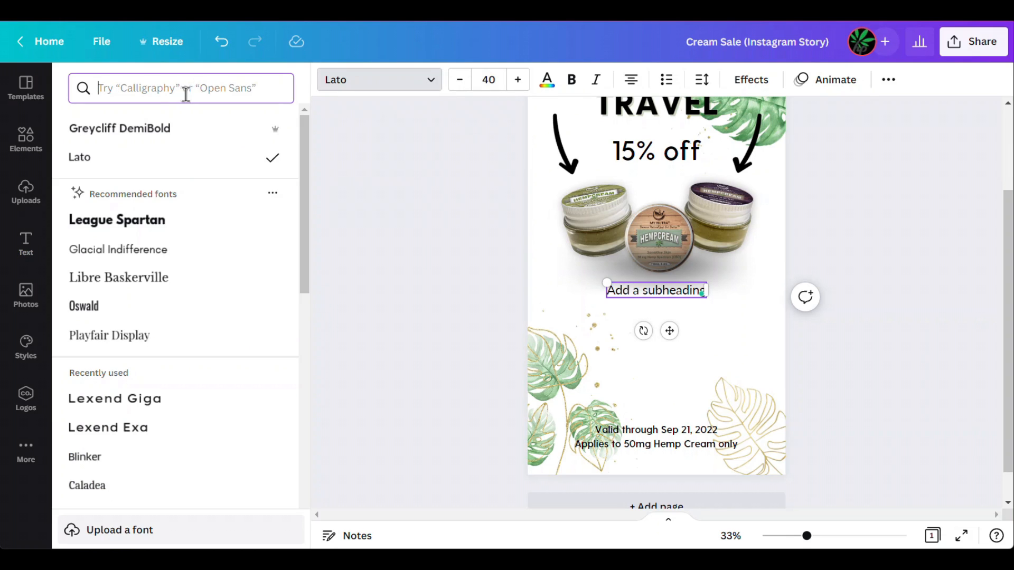
scroll(163, 263, "down", 15)
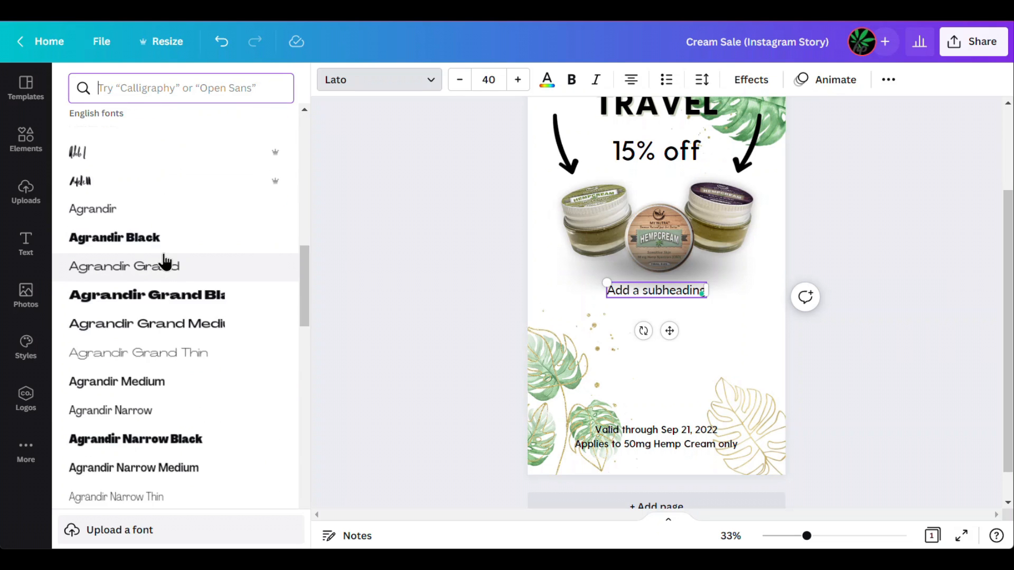
scroll(159, 256, "down", 20)
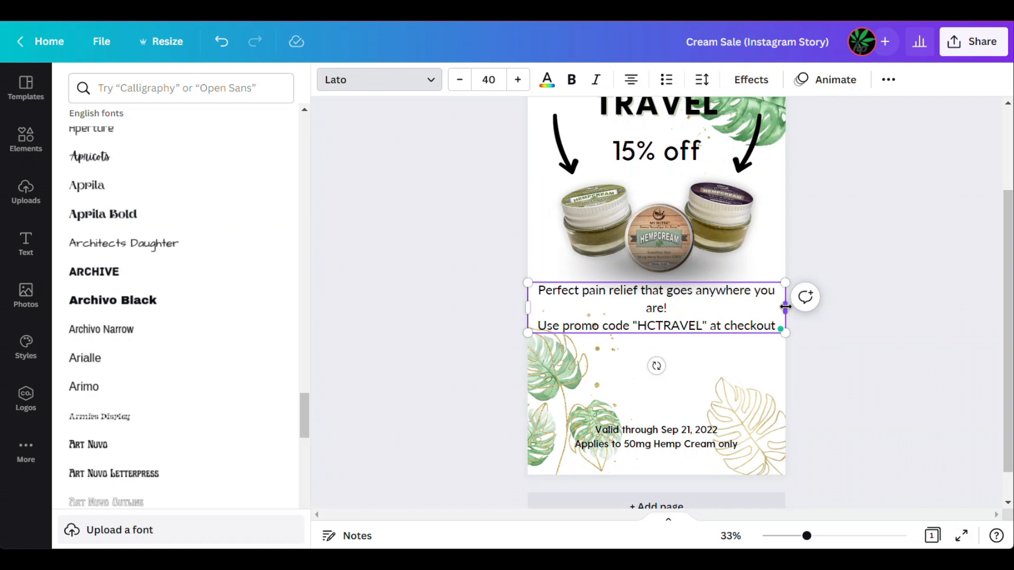
Narrow the promo text box so it wraps onto four lines and center it below the product shadow
left_click_drag(785, 307, 693, 318)
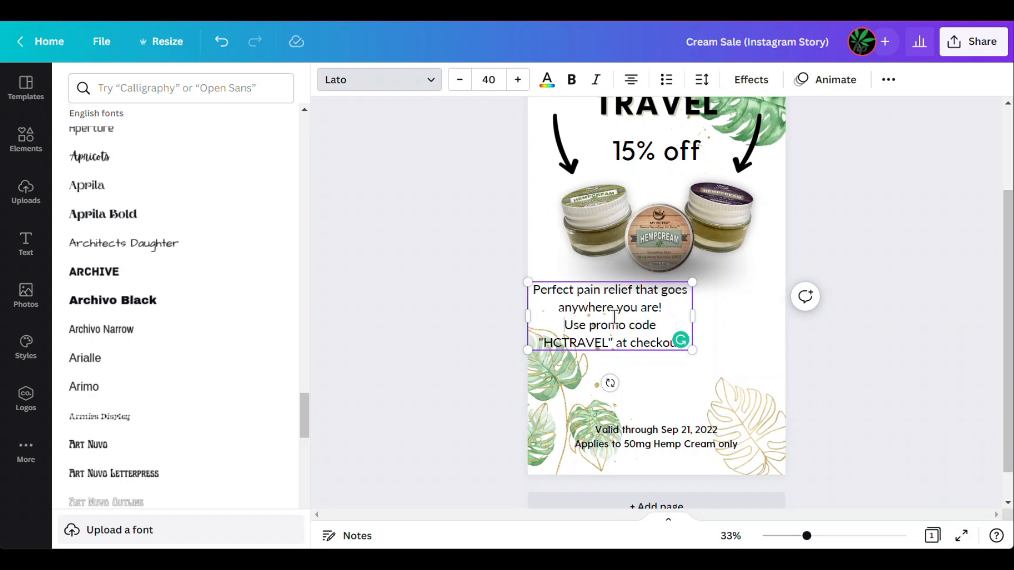
left_click(671, 317)
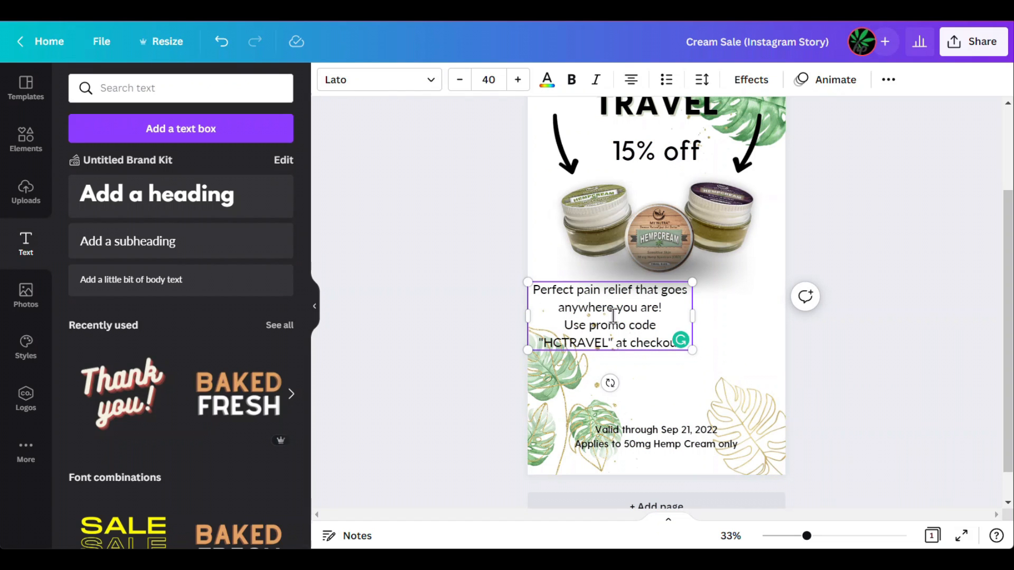
left_click(706, 316)
left_click_drag(628, 312, 609, 324)
double_click(732, 357)
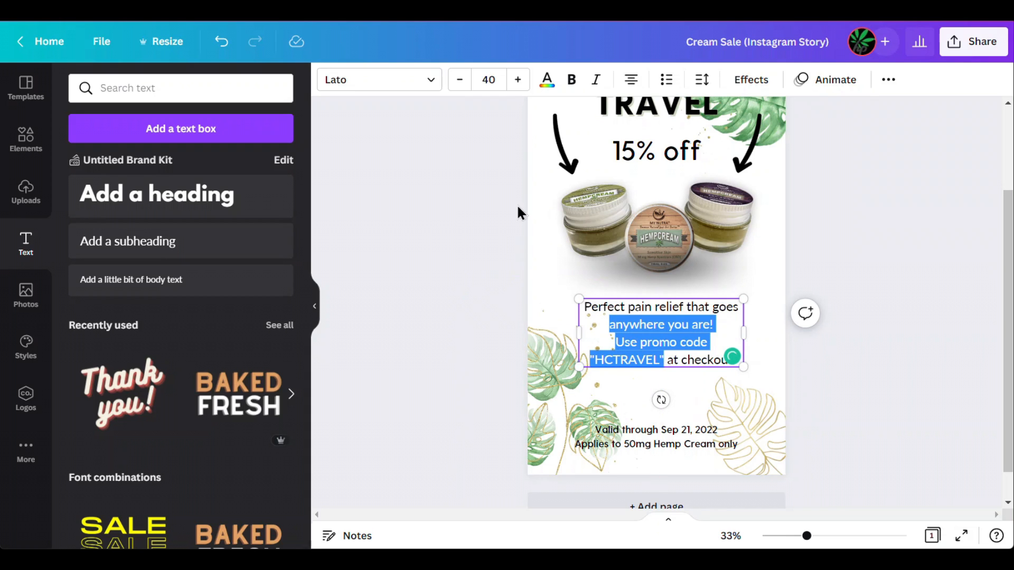
Make the promo code "HCTRAVEL" bold in the checkout text
left_click(670, 363)
left_click_drag(668, 359, 595, 364)
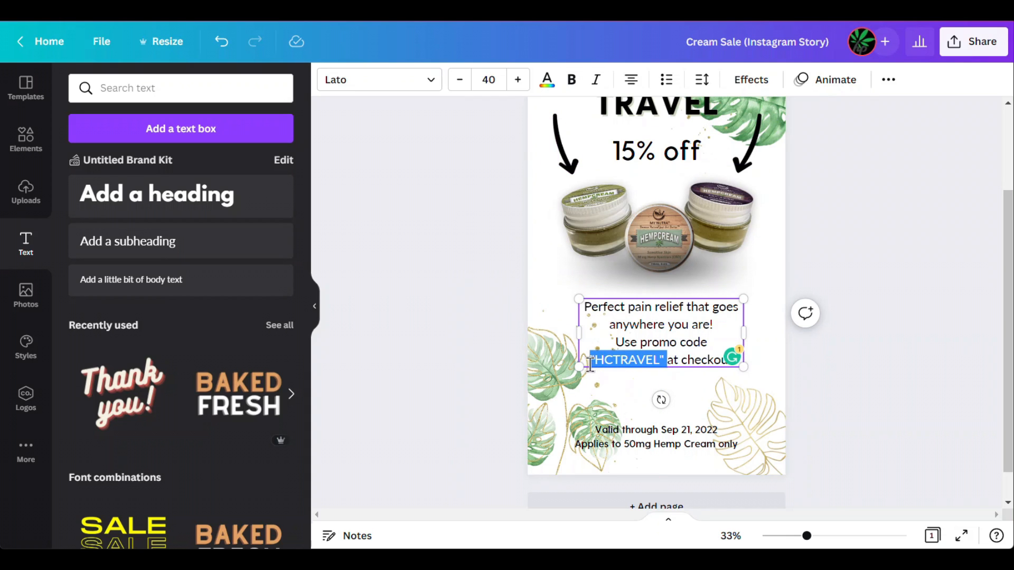
left_click(576, 83)
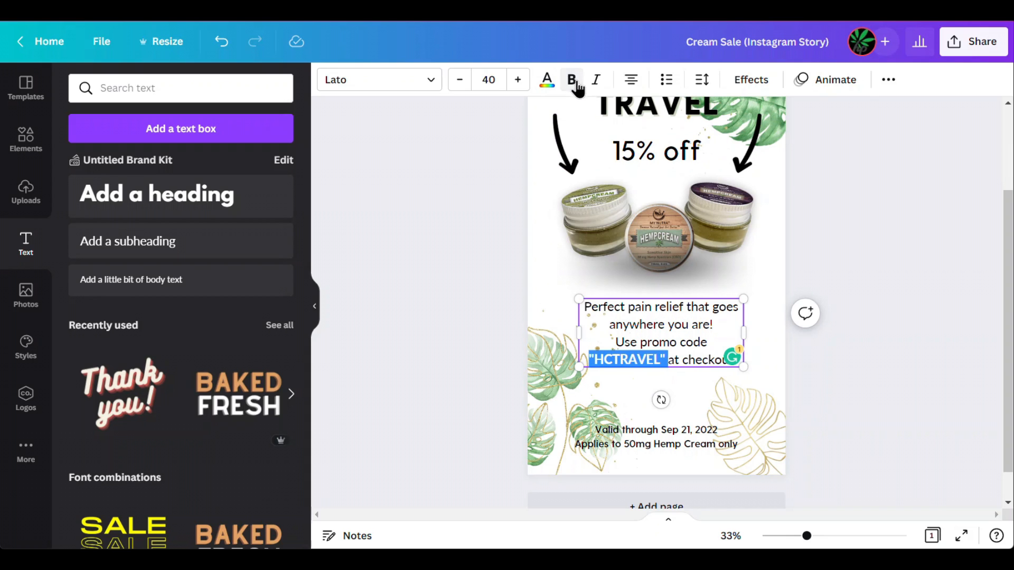
left_click(823, 389)
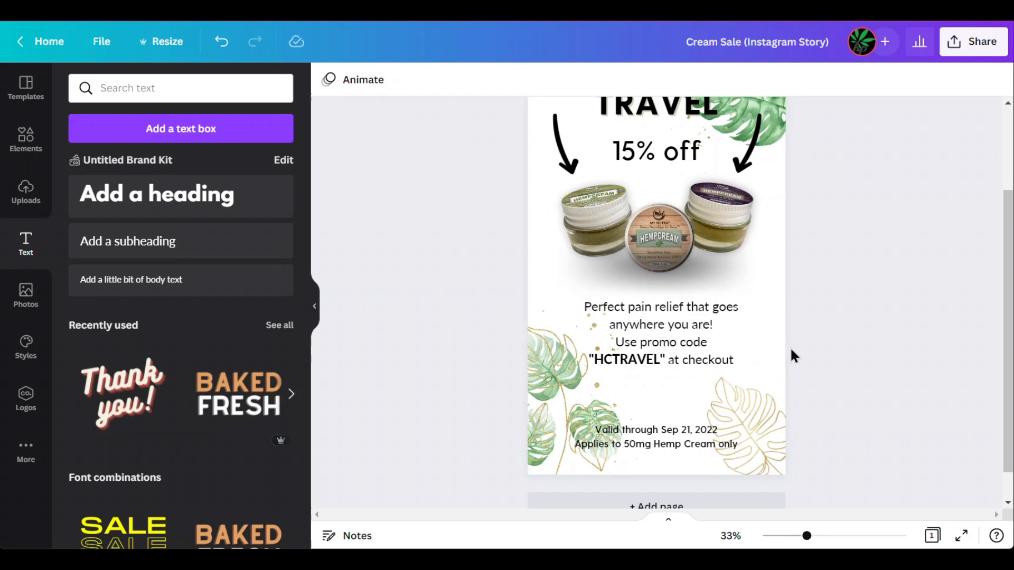
Move the heading, discount text, arrows, product images, shadow and promo text slightly down together, leaving the leaf graphics out of the selection
scroll(832, 316, "up", 2)
scroll(831, 315, "down", 2)
left_click_drag(807, 537, 797, 537)
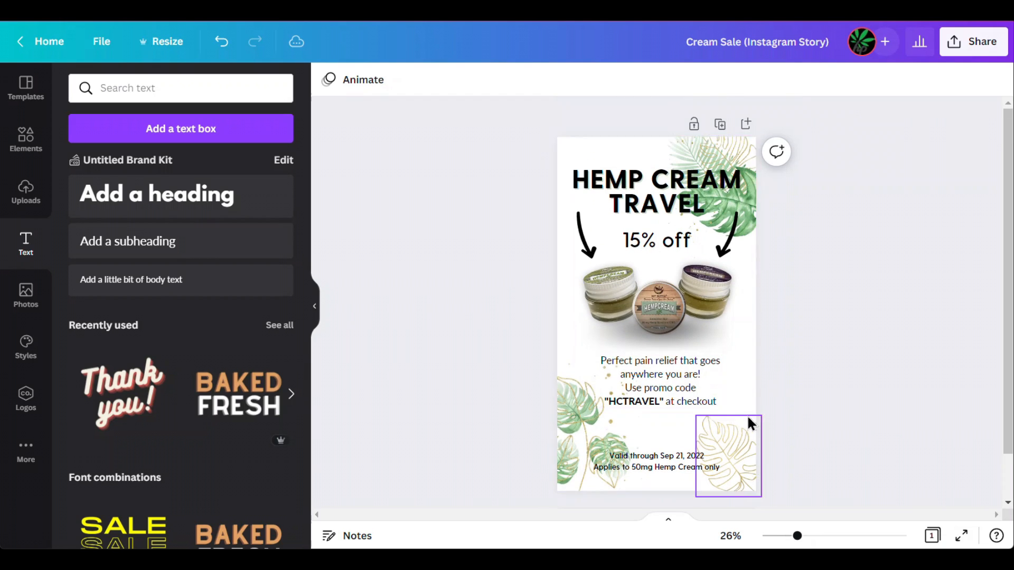
left_click(713, 405)
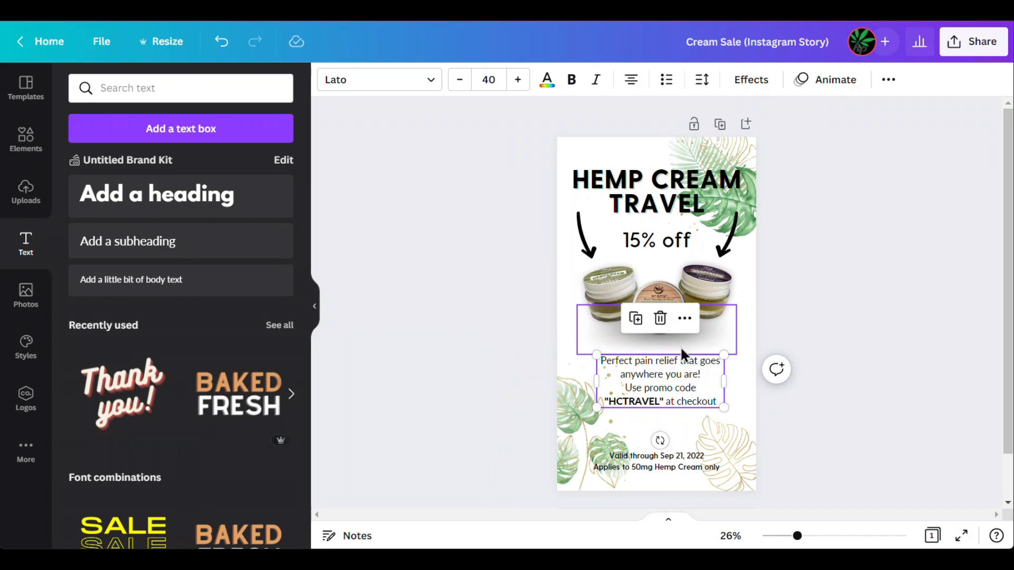
left_click(531, 192)
left_click_drag(524, 176, 647, 379)
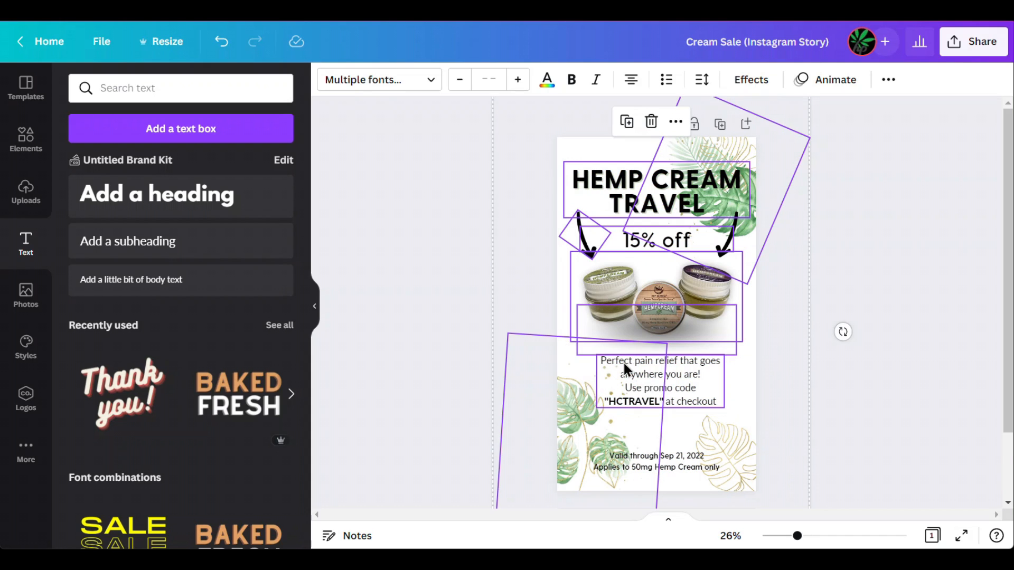
left_click(593, 444)
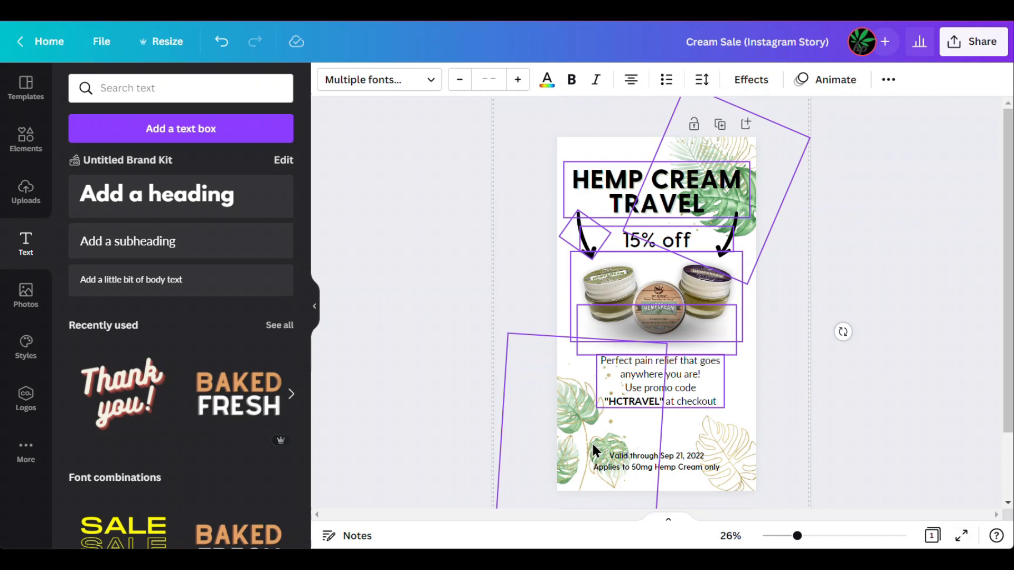
left_click(577, 433, "shift")
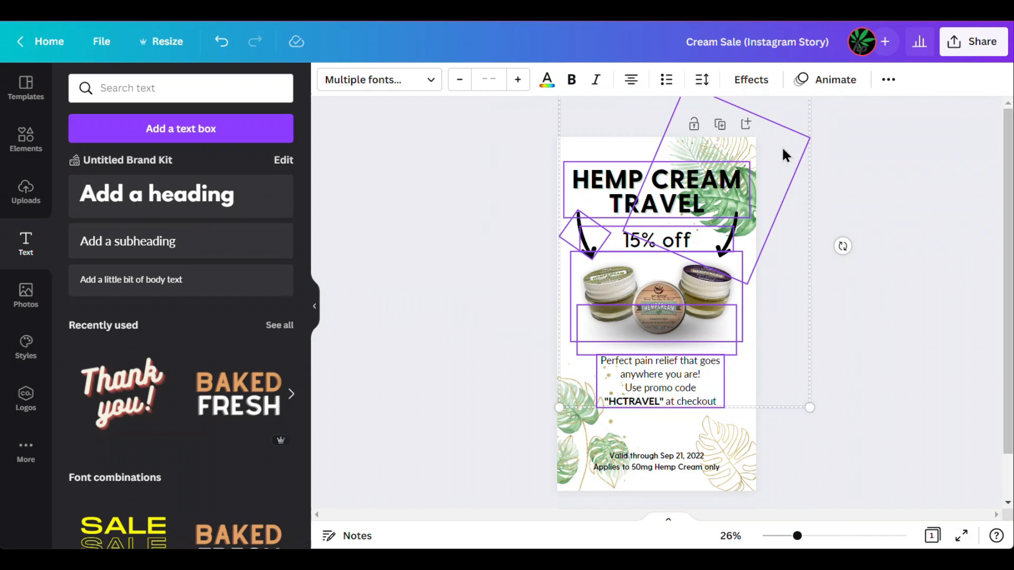
left_click(742, 151, "shift")
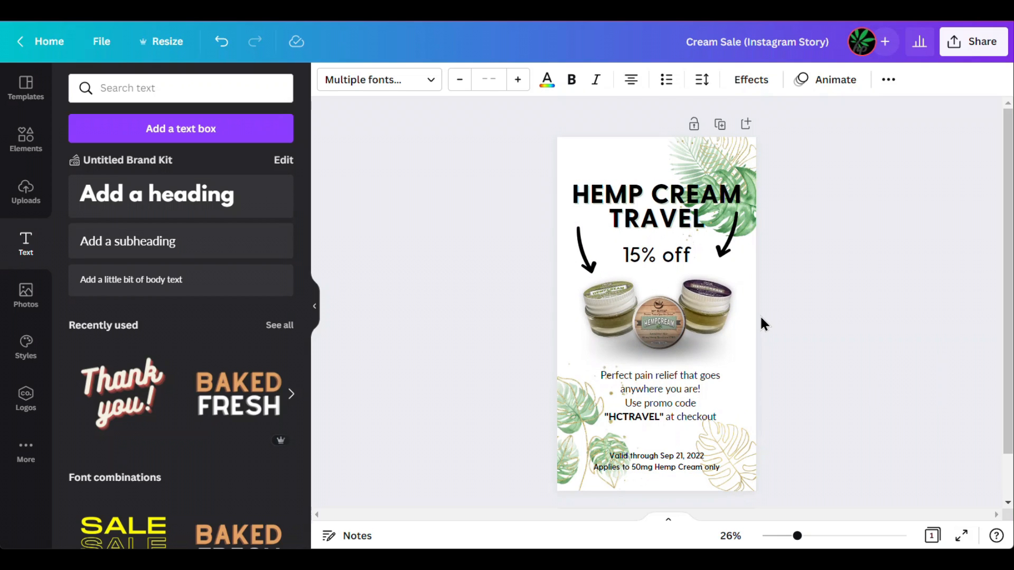
left_click(762, 317)
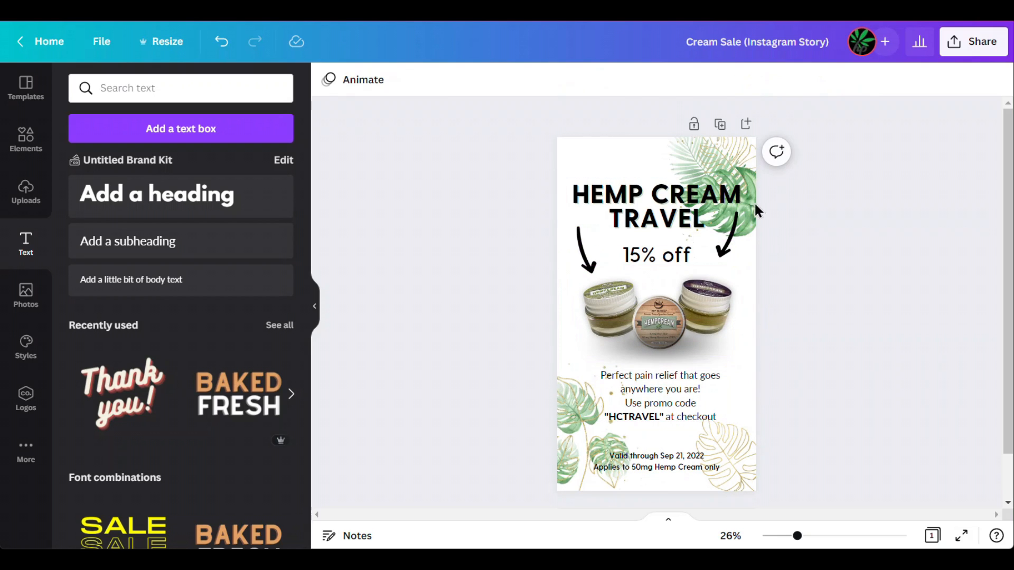
Move the arrow beside the purple-lidded jar down until it is level with the opposite arrow
left_click(731, 244)
left_click(734, 224)
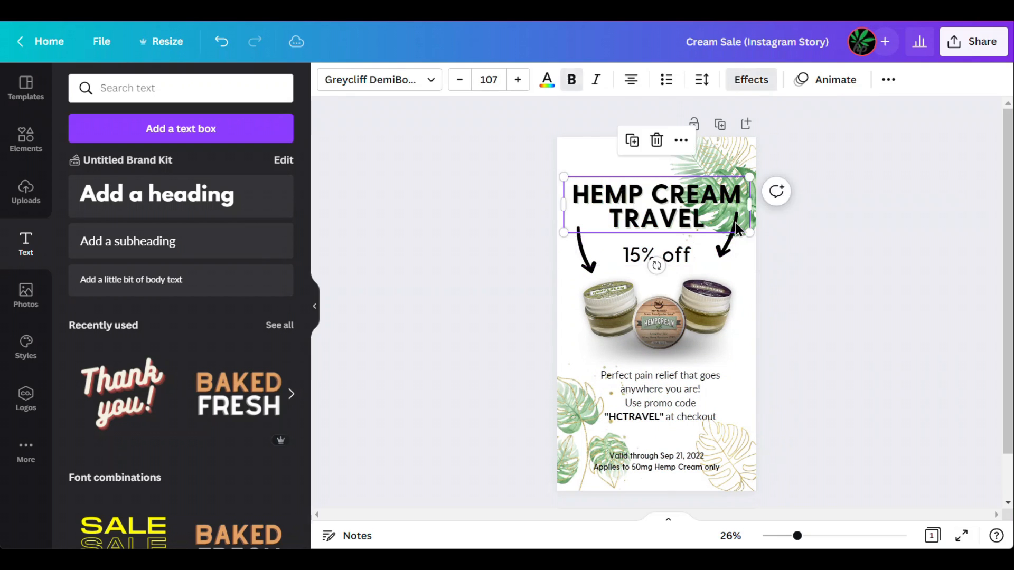
left_click(775, 242)
left_click(737, 237)
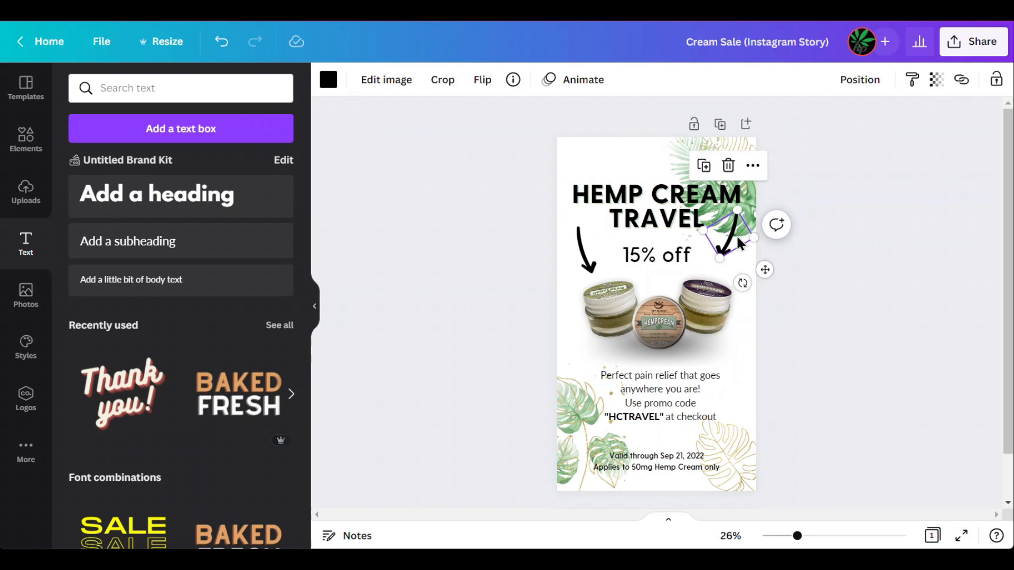
key("Down")
key("Down")
key("Down")
key("Down")
key("Down")
key("Down")
key("Down")
key("Down")
key("Down")
key("Down")
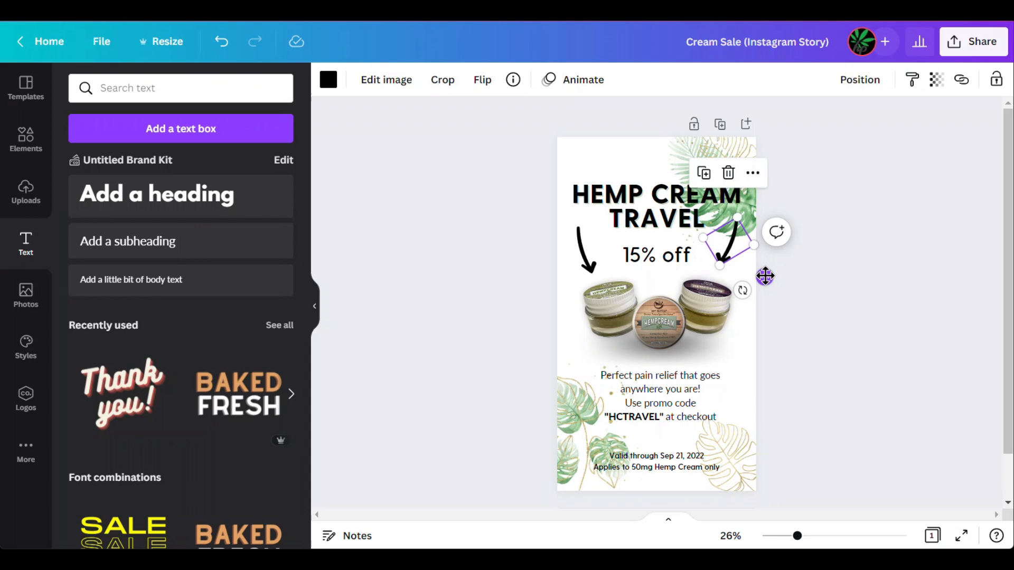
left_click_drag(765, 276, 765, 281)
left_click(902, 240)
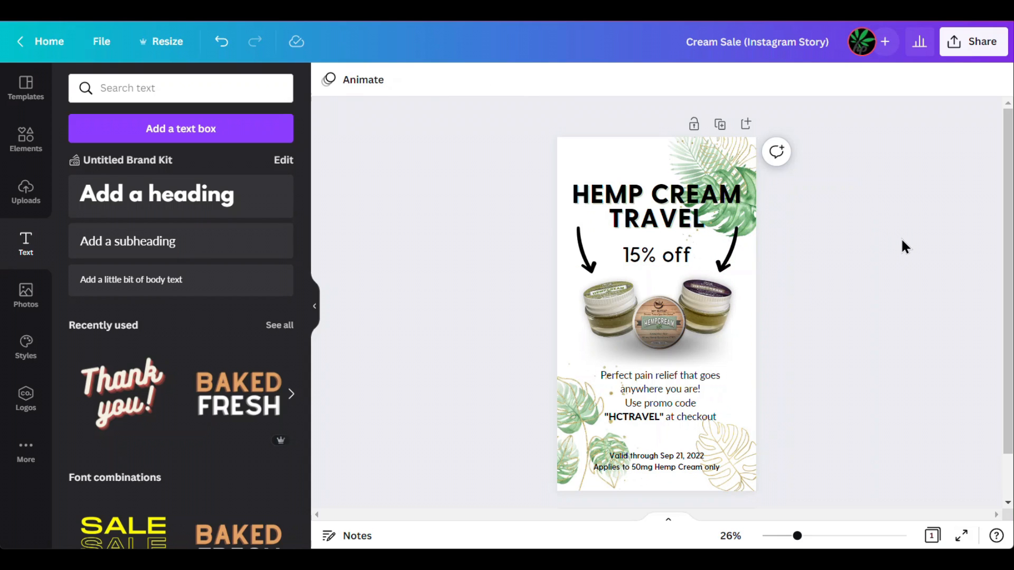
left_click(683, 354)
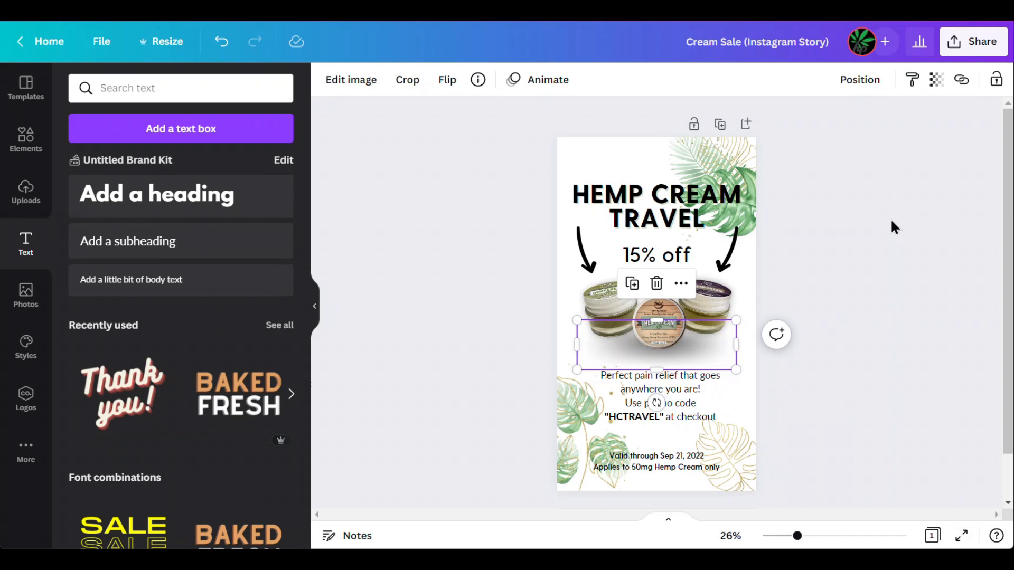
left_click(866, 128)
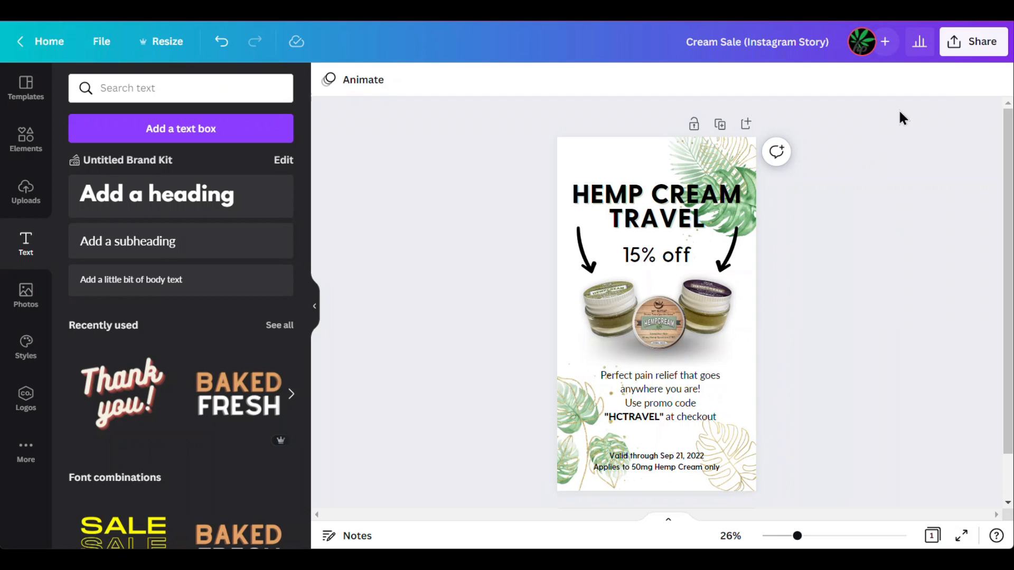
Download the finished story design as a PNG file at size 1
left_click(983, 48)
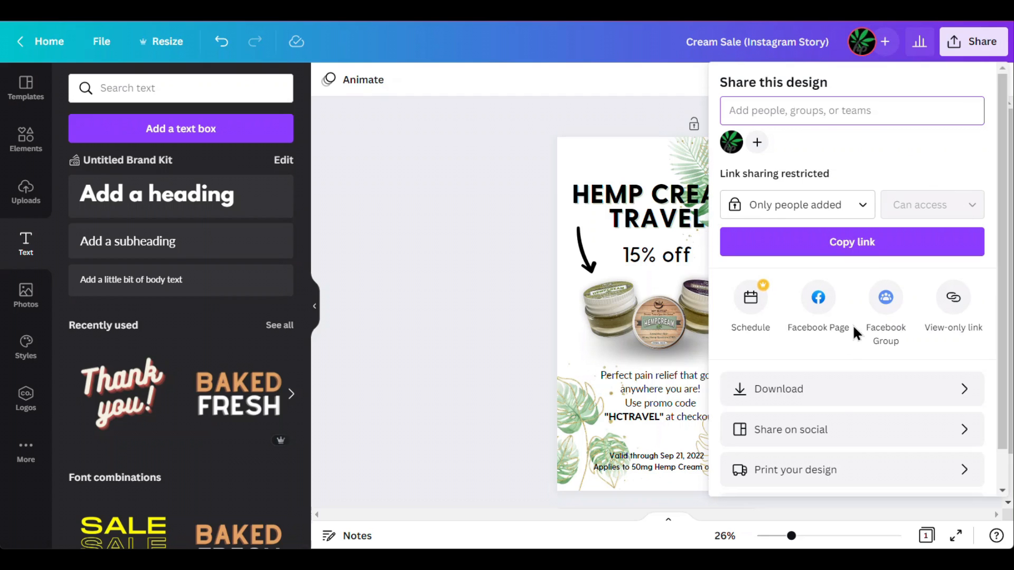
left_click(848, 396)
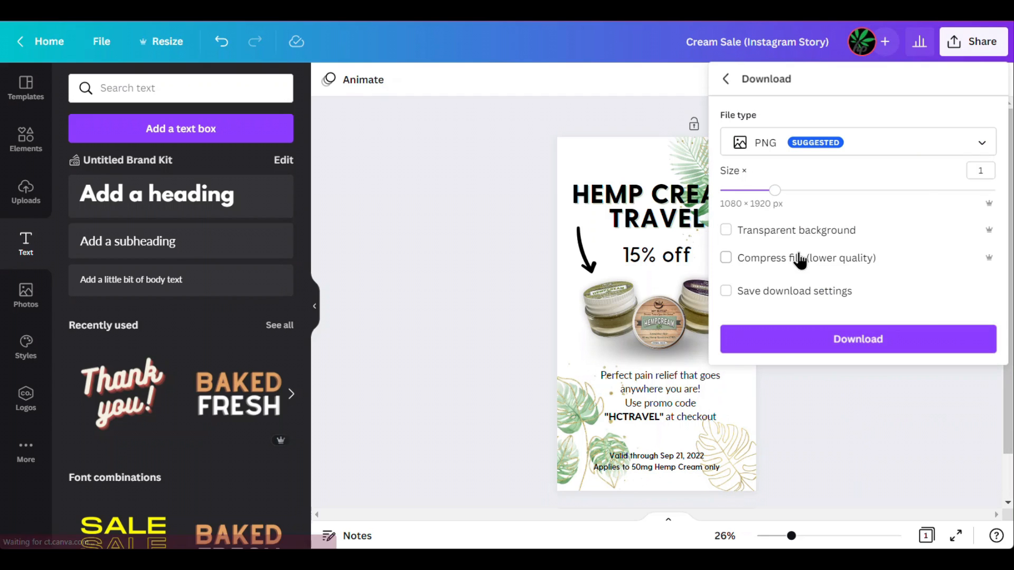
left_click(792, 147)
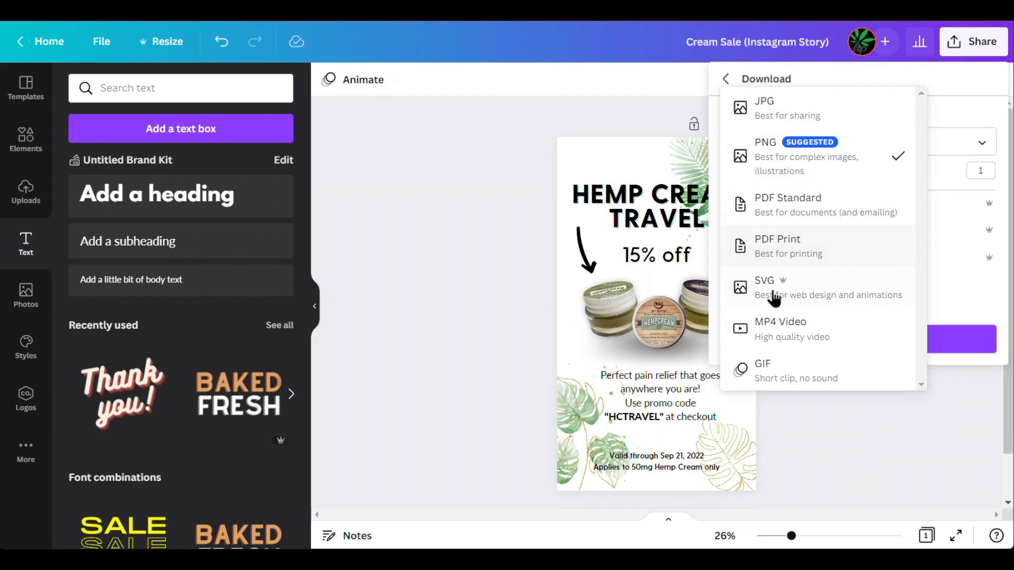
left_click(794, 154)
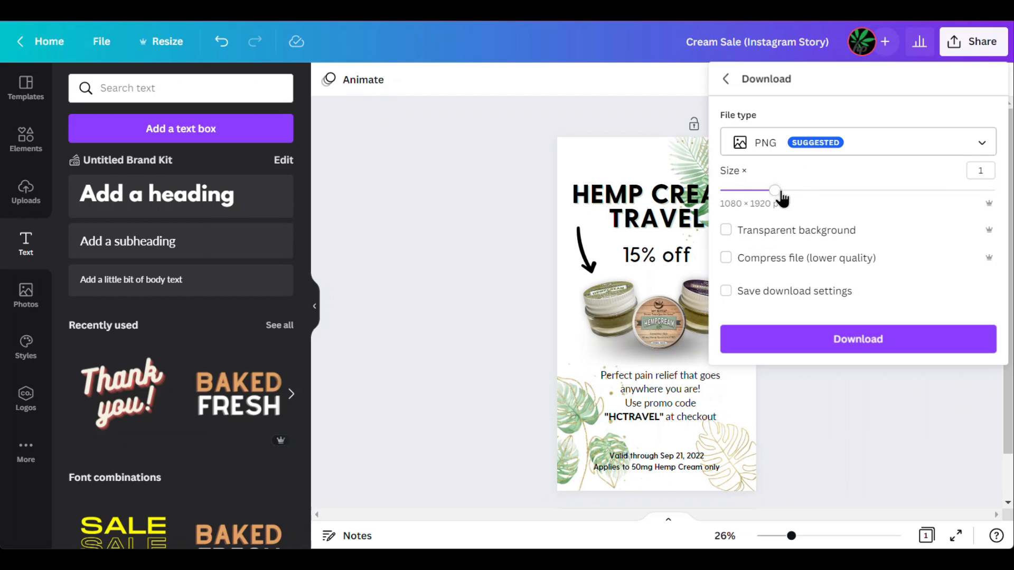
left_click(840, 339)
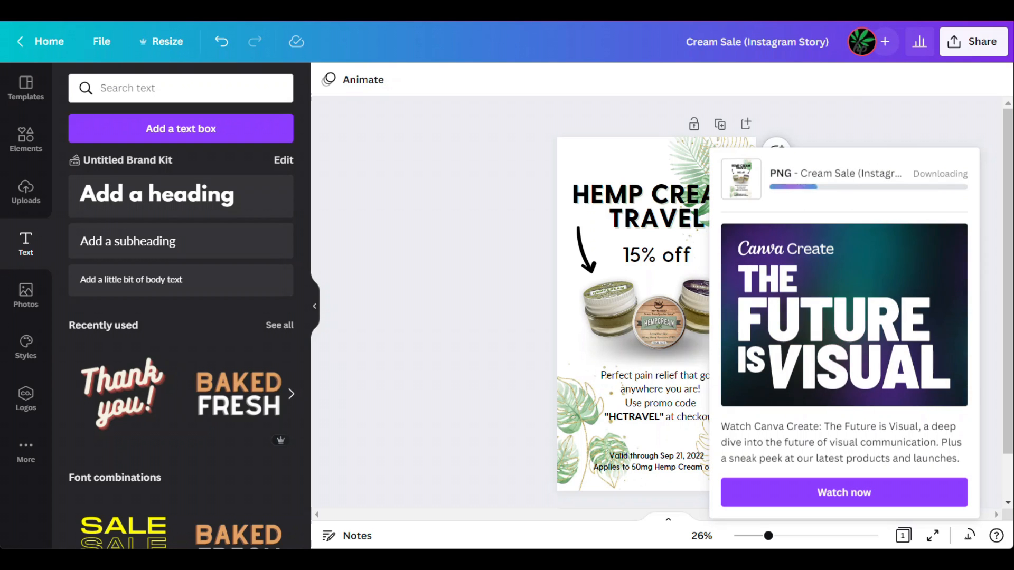
Switch to Meta Business Suite in a new browser tab and start scheduling a new story from the Planner
key("ctrl+t")
type("face")
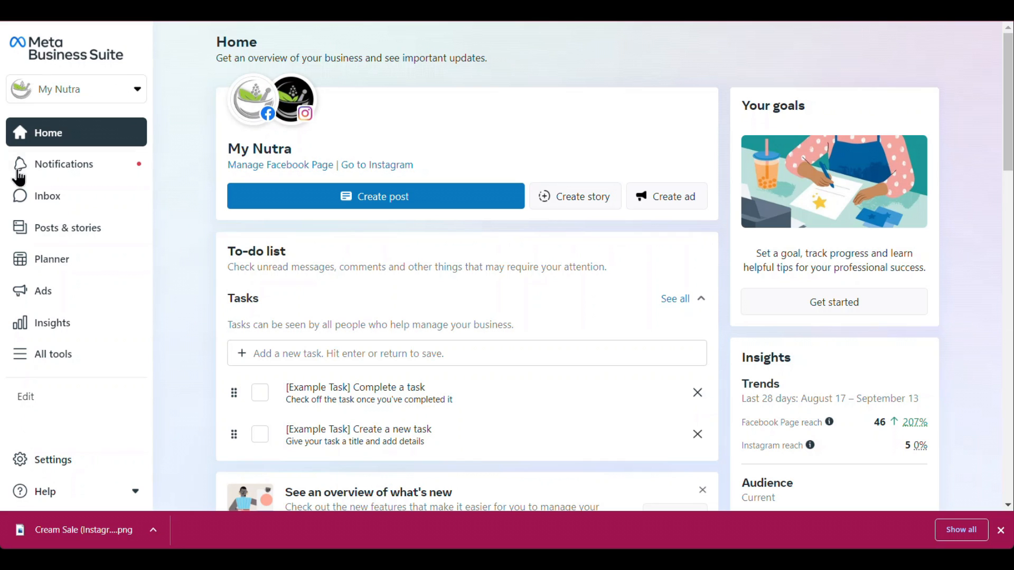
left_click(57, 264)
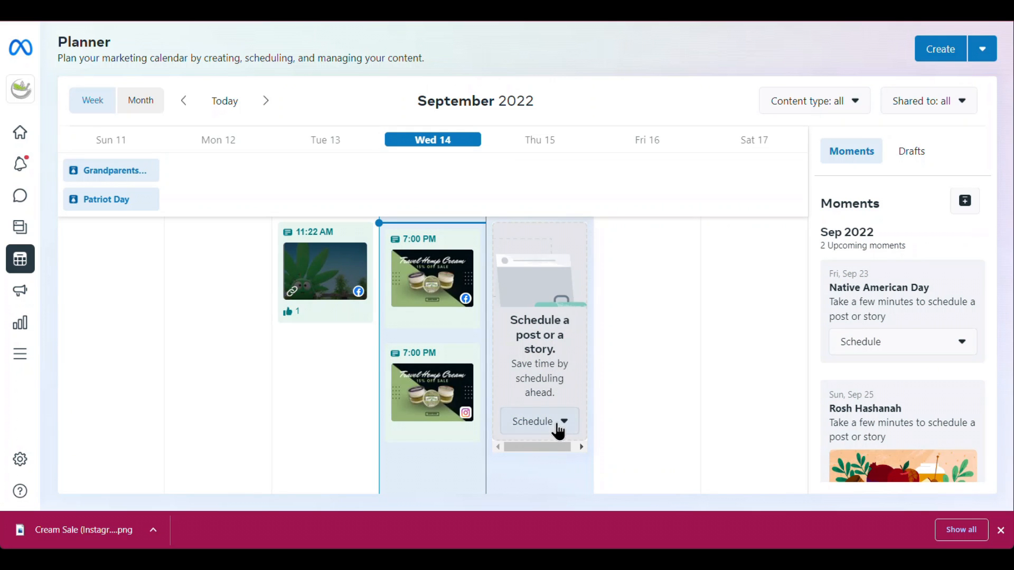
left_click(559, 431)
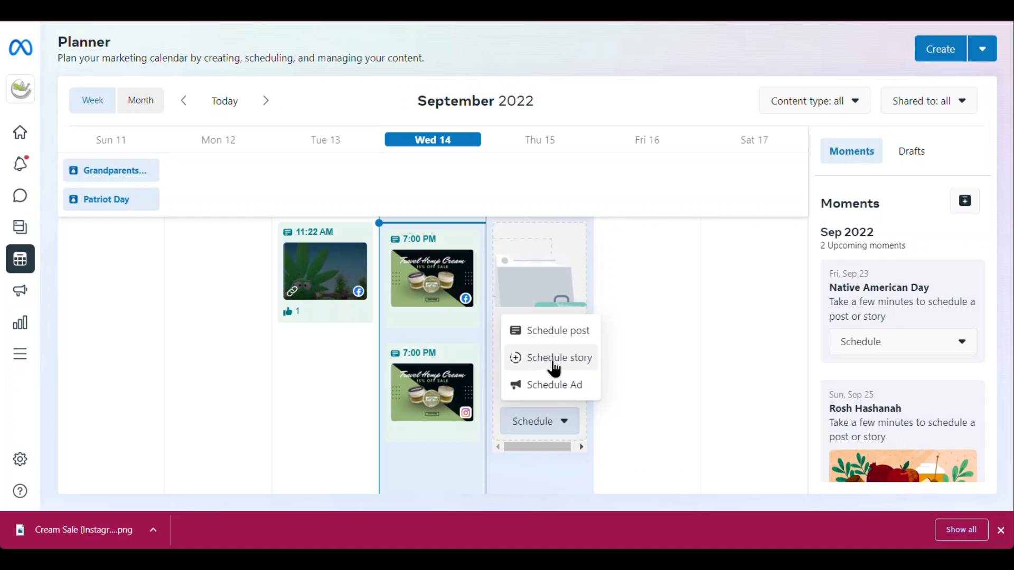
left_click(553, 364)
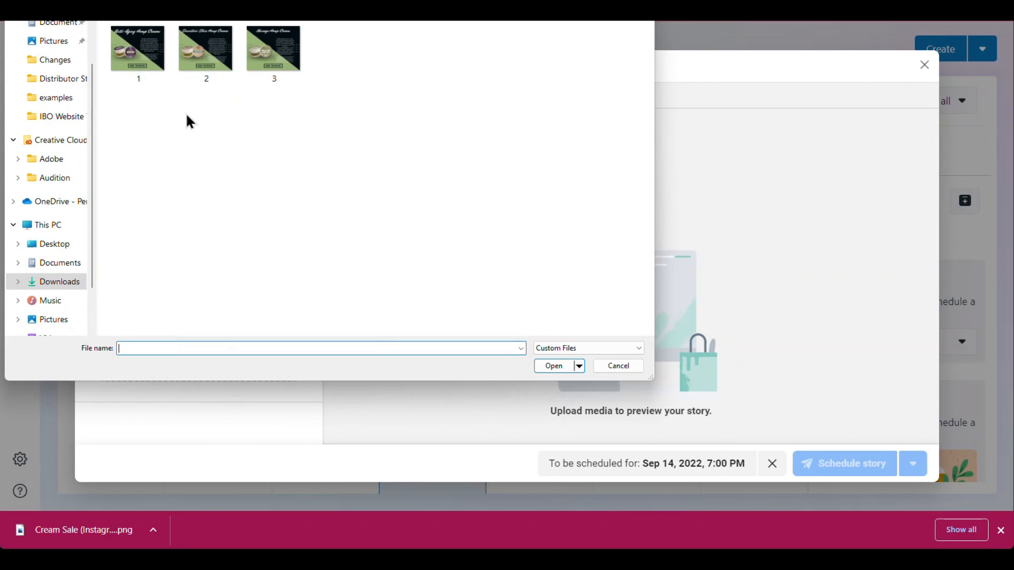
Add the image "Cream Sale (Instagram Story)" from the Downloads folder as the story's media
left_click(57, 285)
left_click(150, 68)
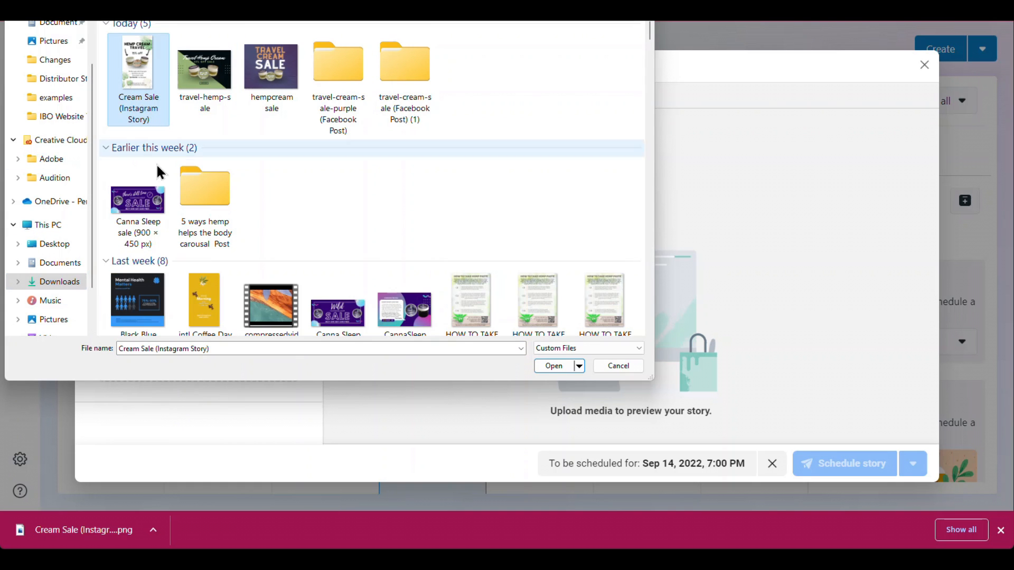
left_click(555, 366)
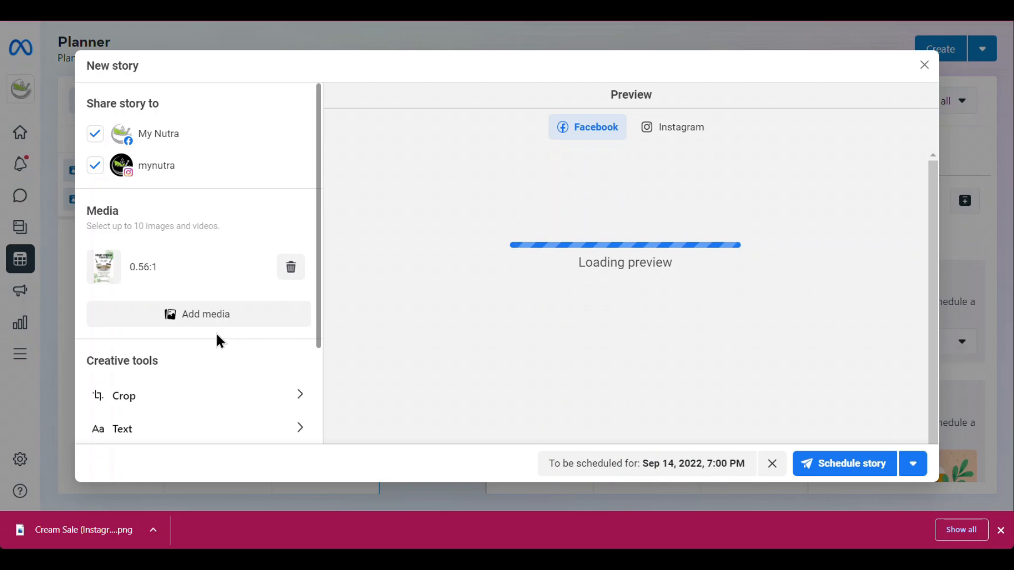
scroll(211, 338, "down", 3)
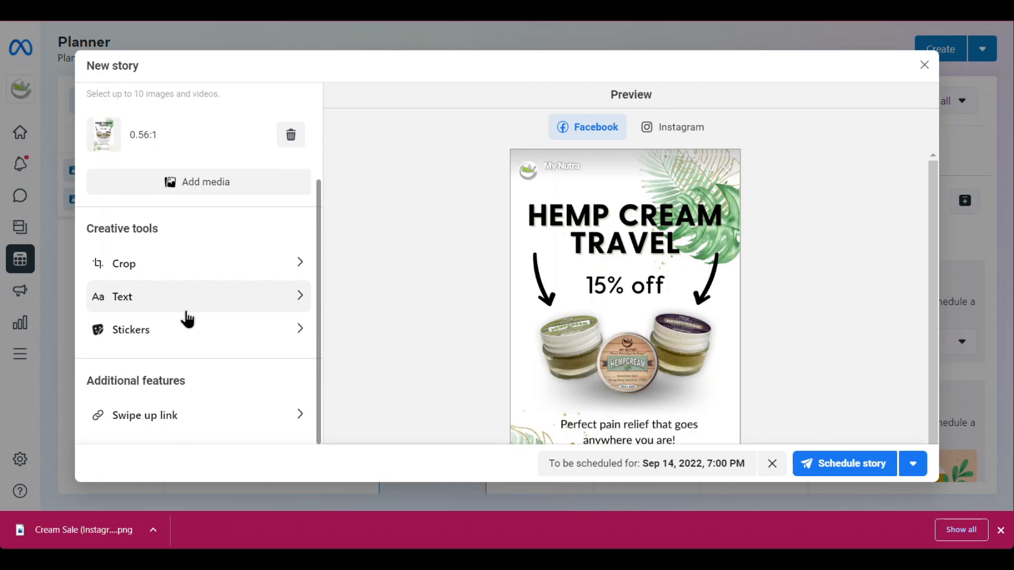
left_click(166, 421)
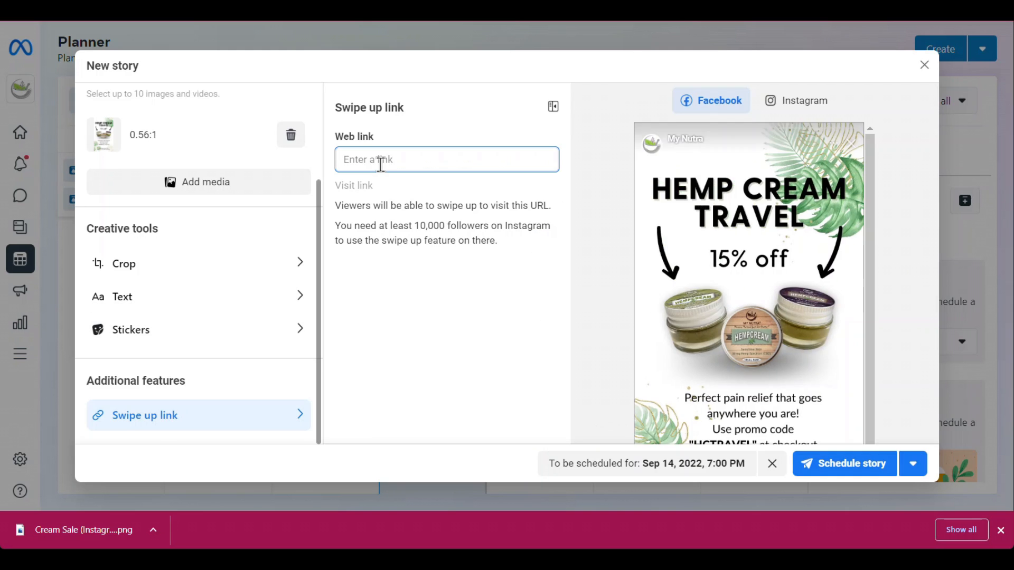
key("ctrl+v")
type("hemppaste")
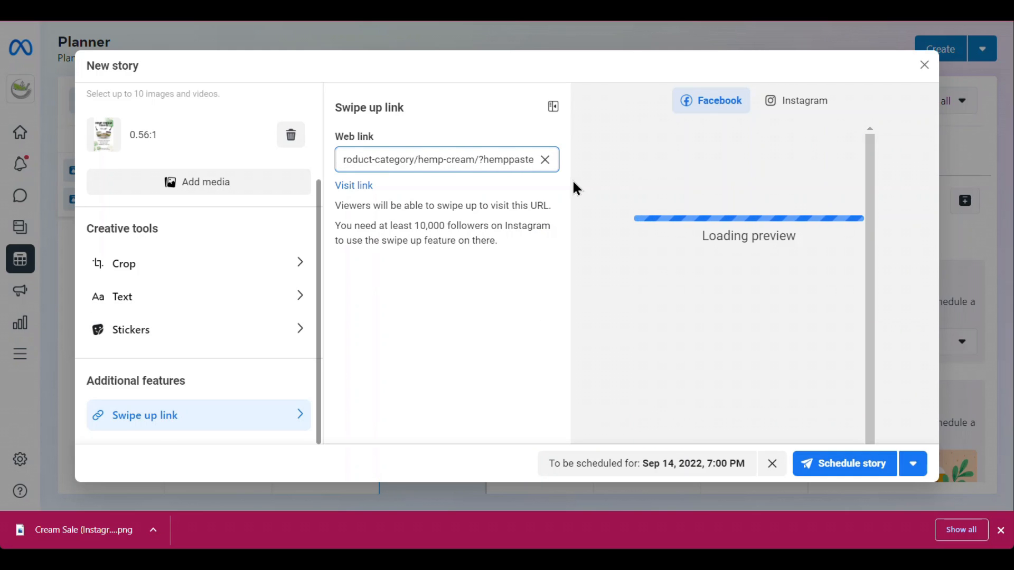
left_click(481, 278)
scroll(745, 253, "down", 2)
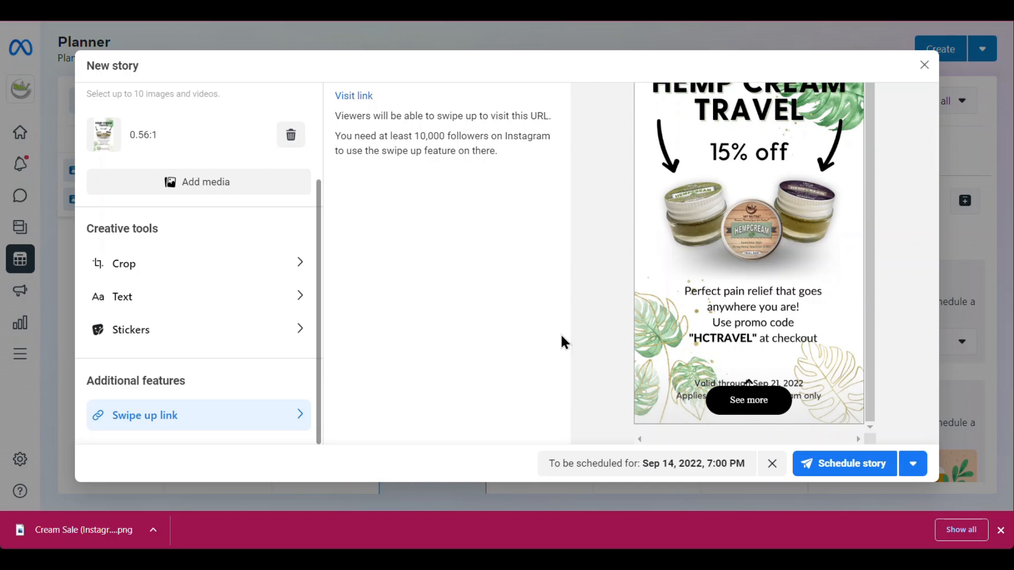
scroll(703, 333, "up", 2)
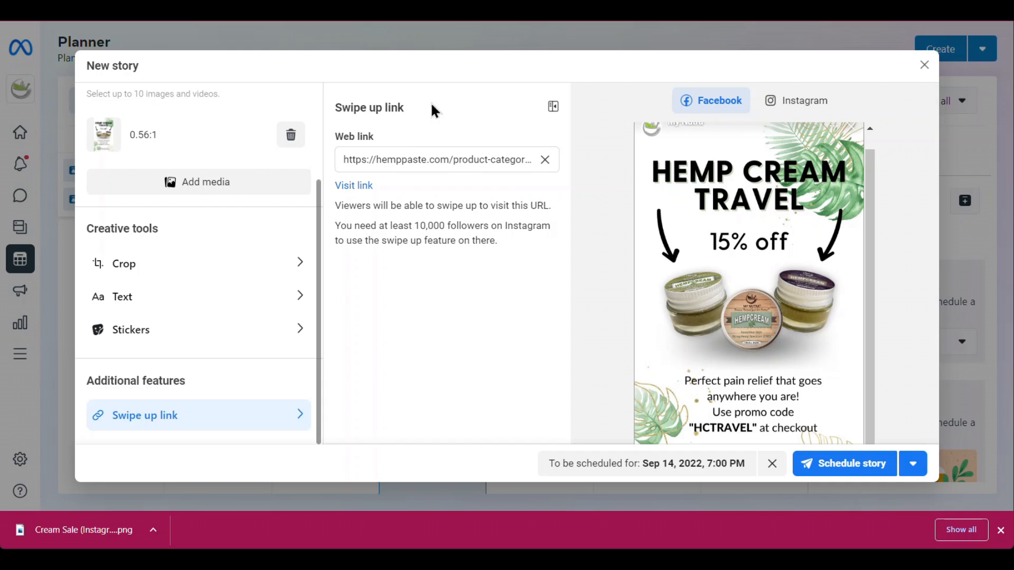
left_click(790, 106)
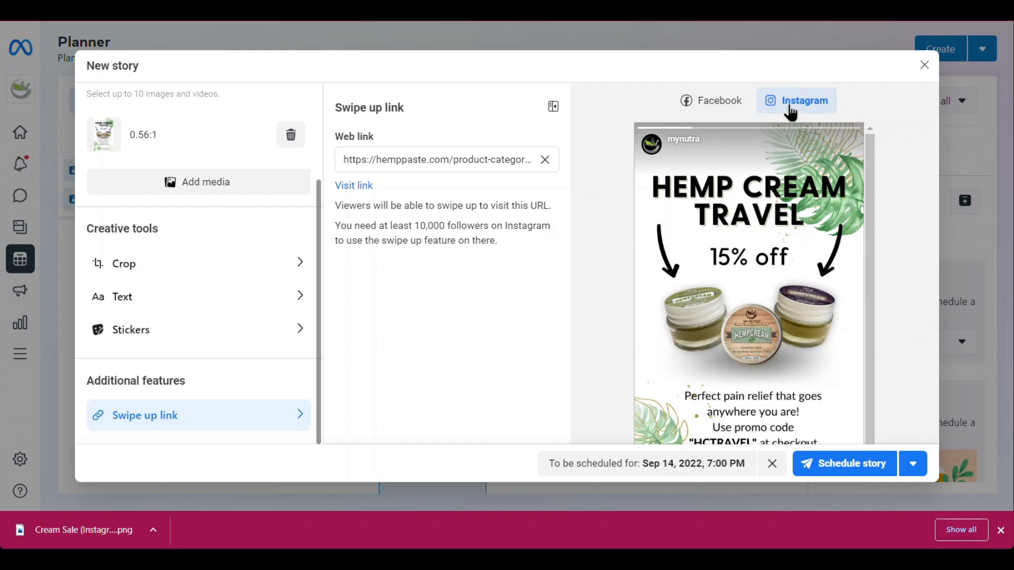
scroll(707, 198, "down", 3)
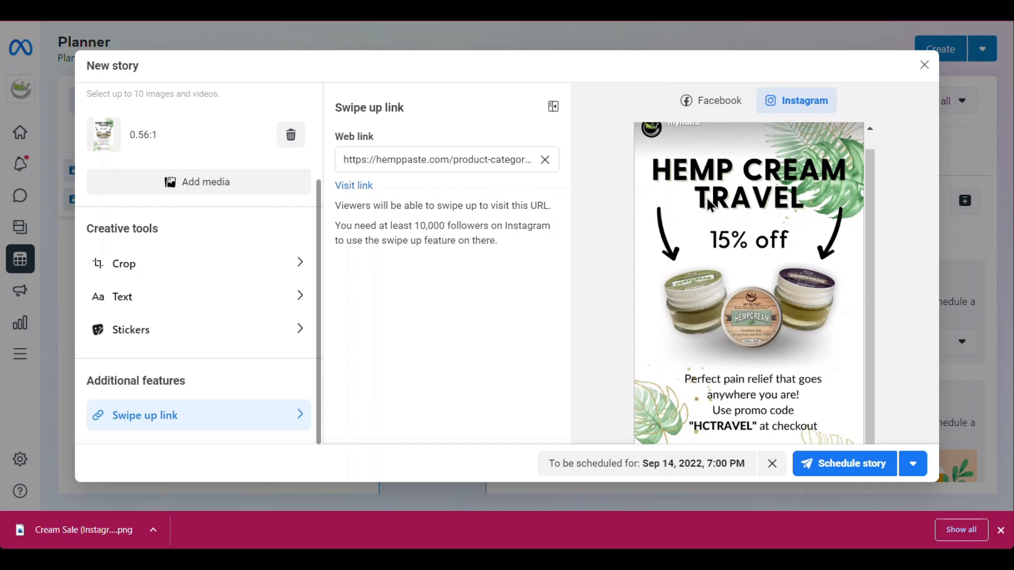
Browse the stickers available for the story
left_click(208, 342)
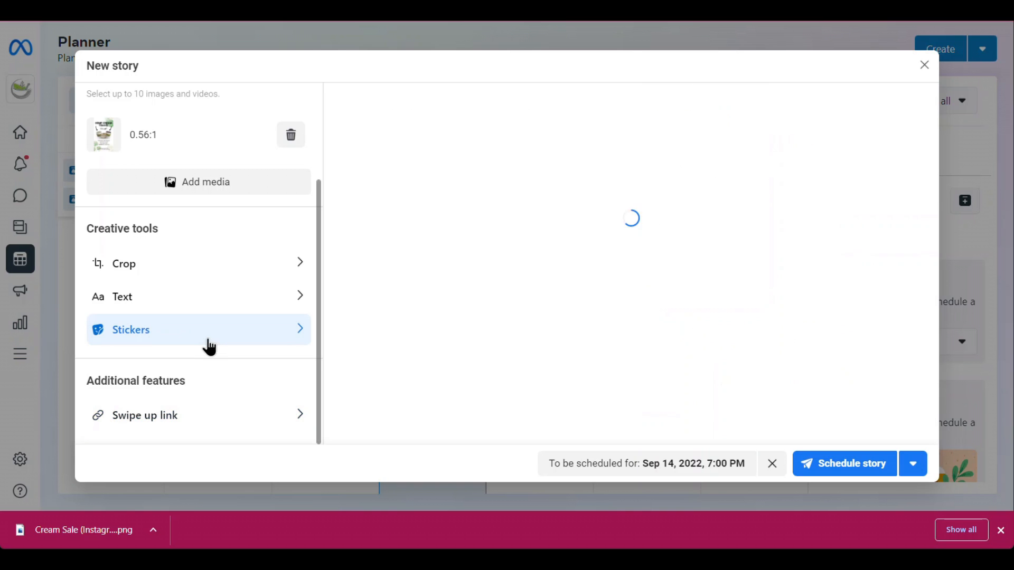
scroll(448, 275, "up", 3)
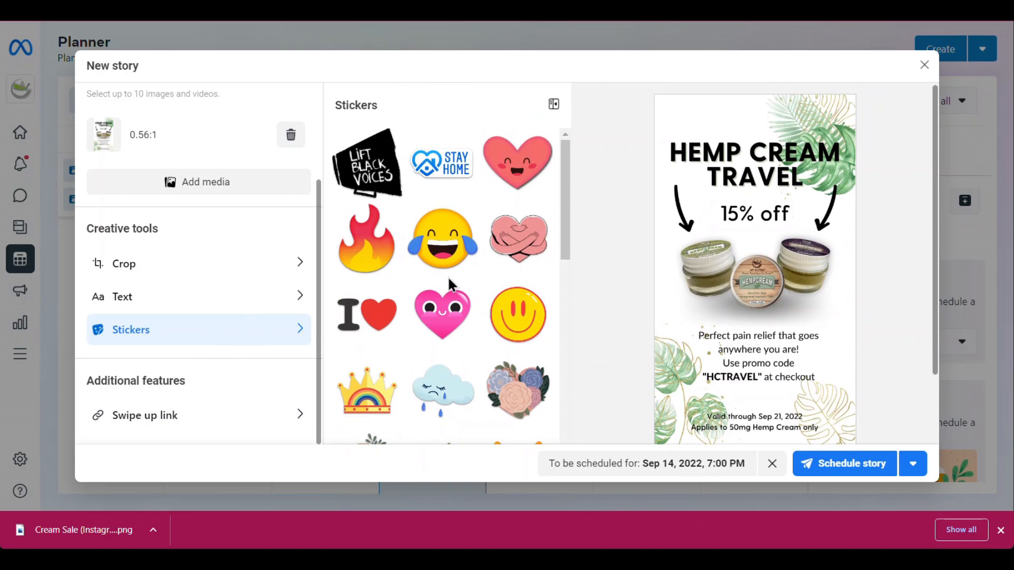
scroll(446, 277, "down", 5)
scroll(446, 275, "down", 5)
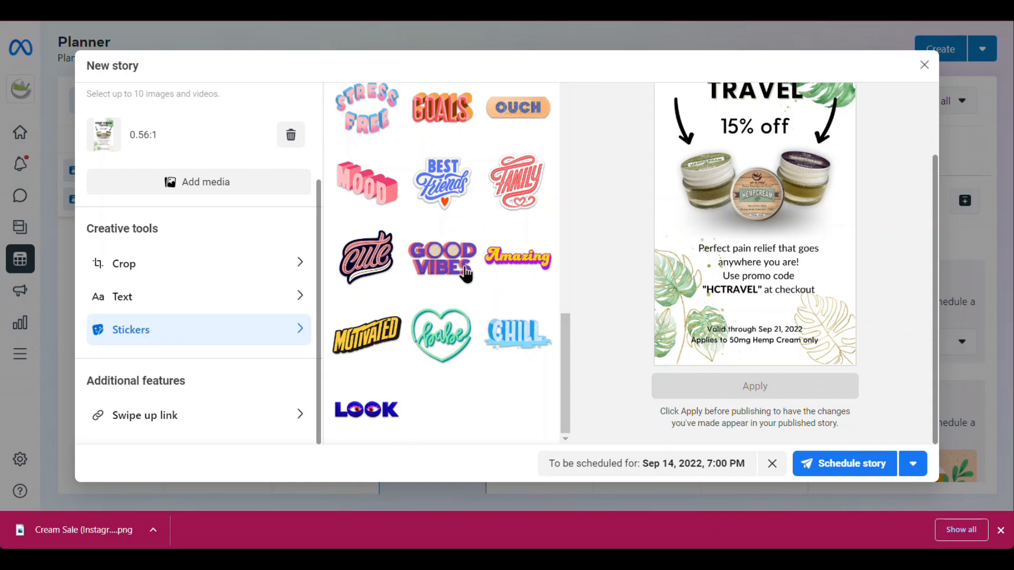
scroll(736, 257, "up", 3)
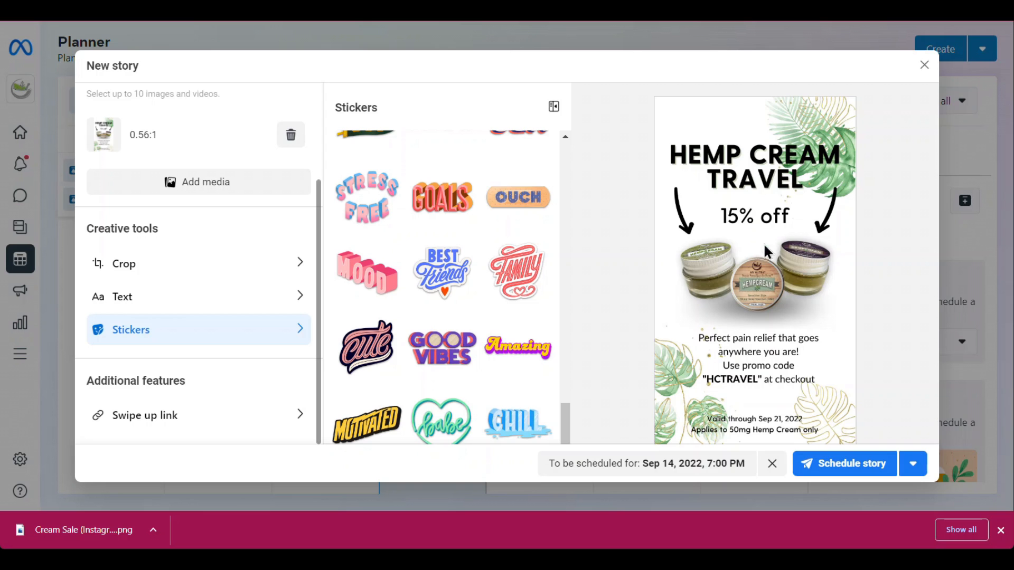
Schedule the story for Sep 14, 2022, 7:00 PM without adding any sticker
scroll(676, 247, "down", 2)
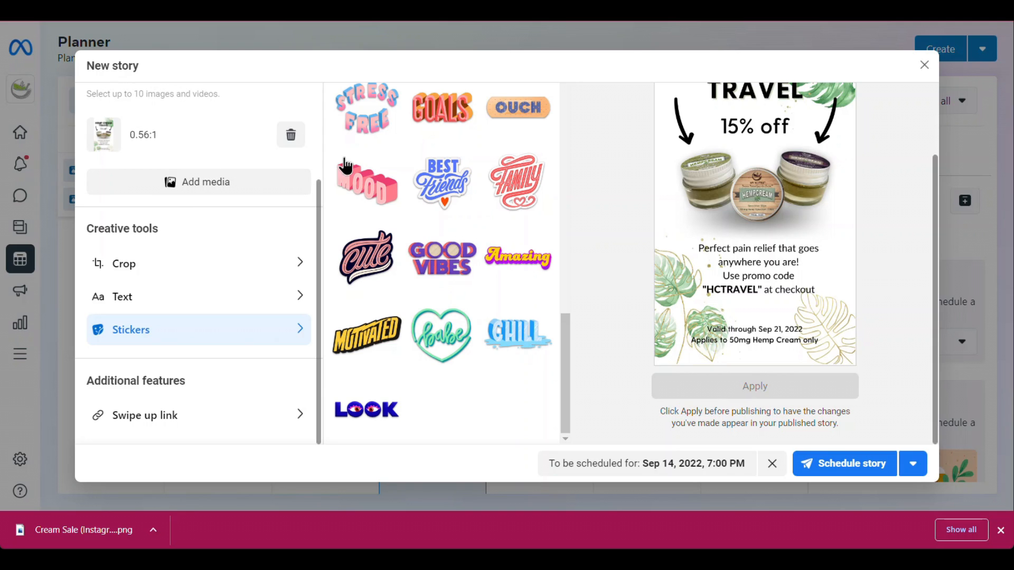
left_click(828, 471)
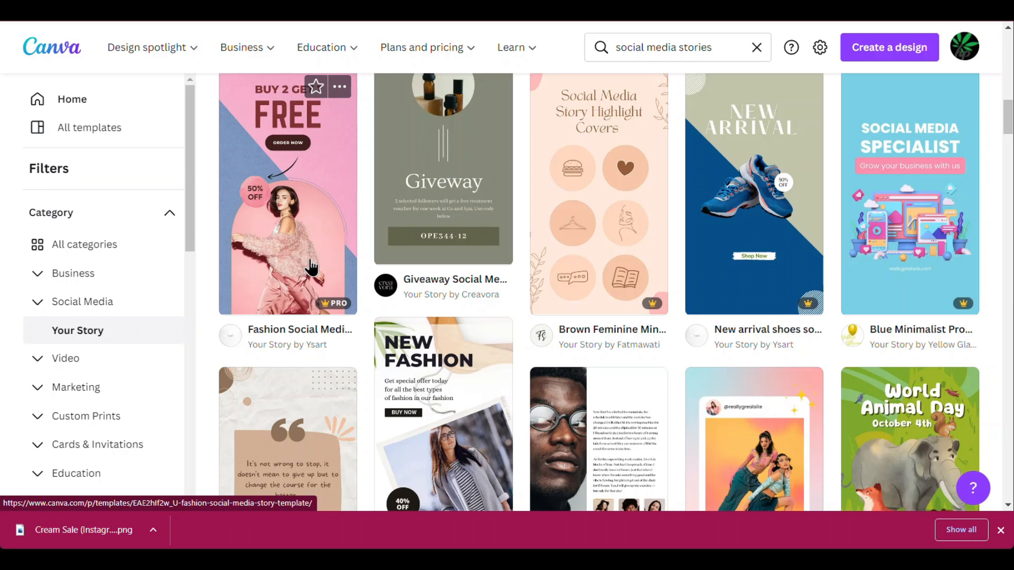
In Canva, browse the social media story templates and open the Blue Colorful New Post Frame Instagram Story template for customizing
scroll(319, 300, "down", 5)
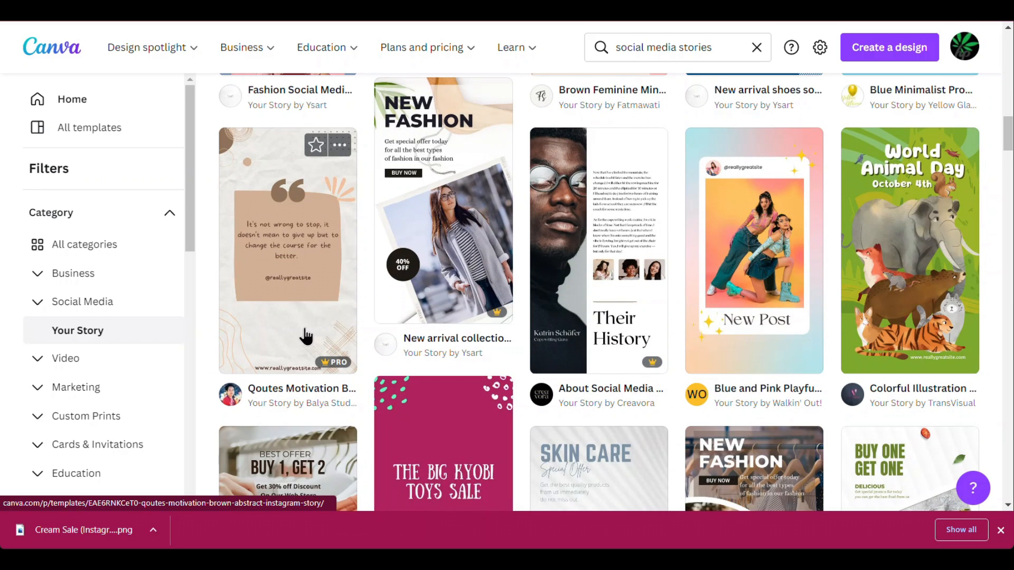
scroll(302, 335, "down", 5)
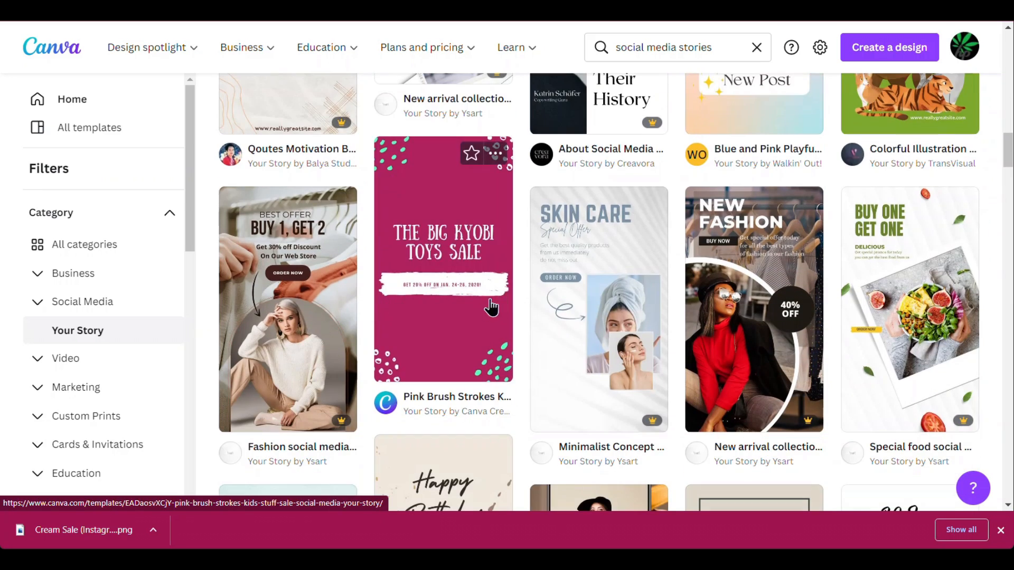
scroll(486, 356, "down", 10)
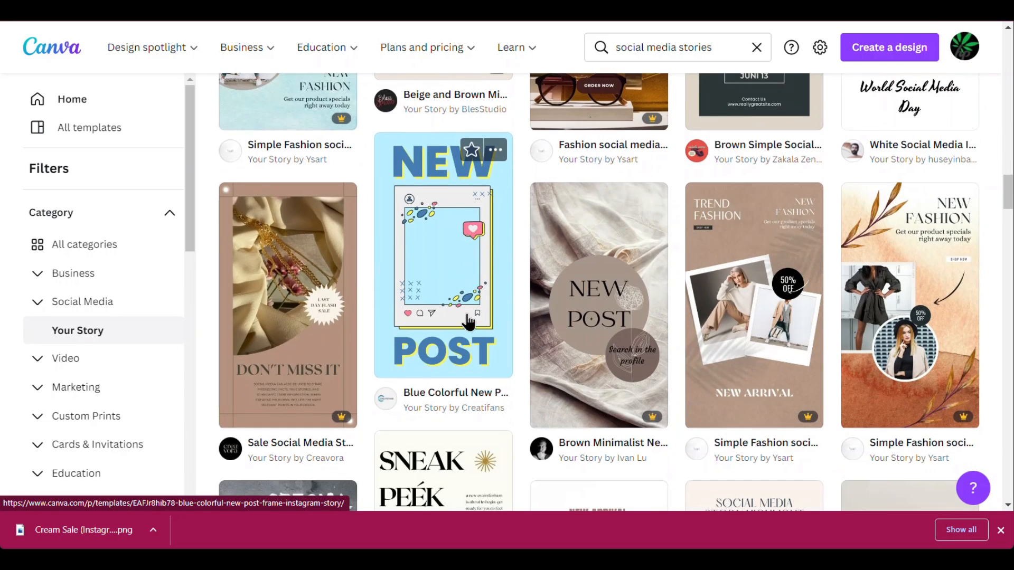
left_click(399, 305)
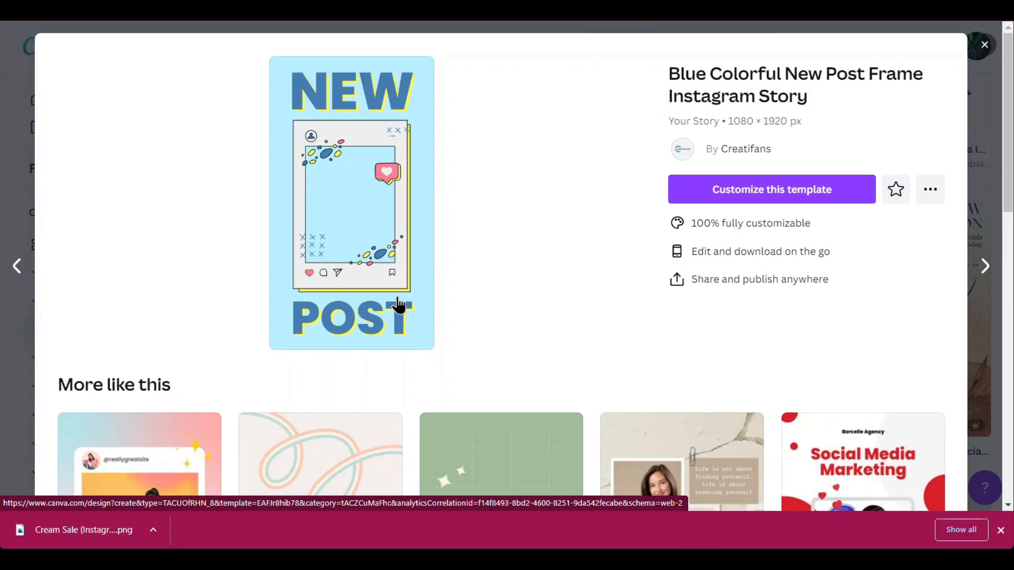
left_click(744, 192)
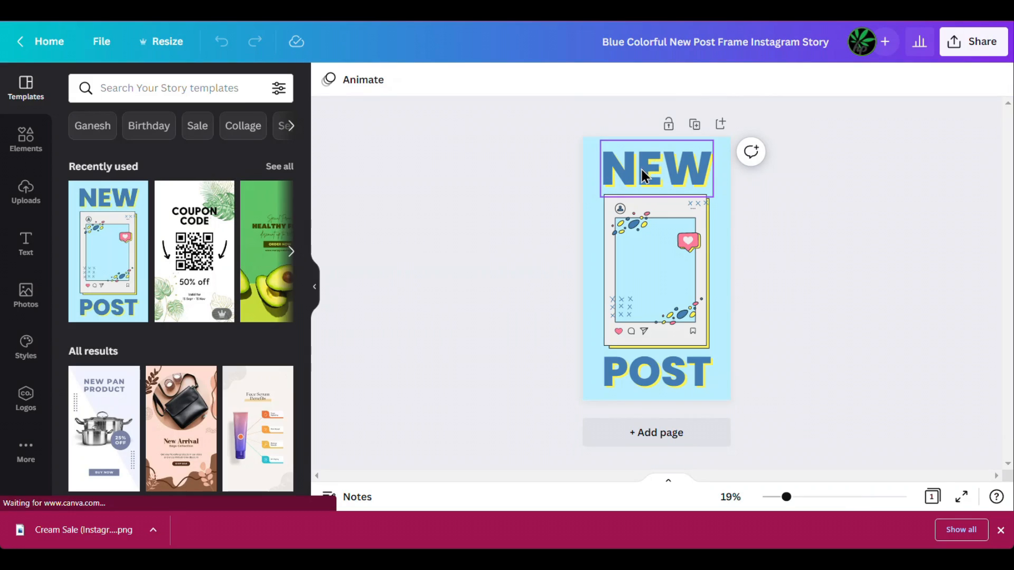
Give the NEW text a Pan animation on enter, with a faster speed and leftward direction
left_click(642, 170)
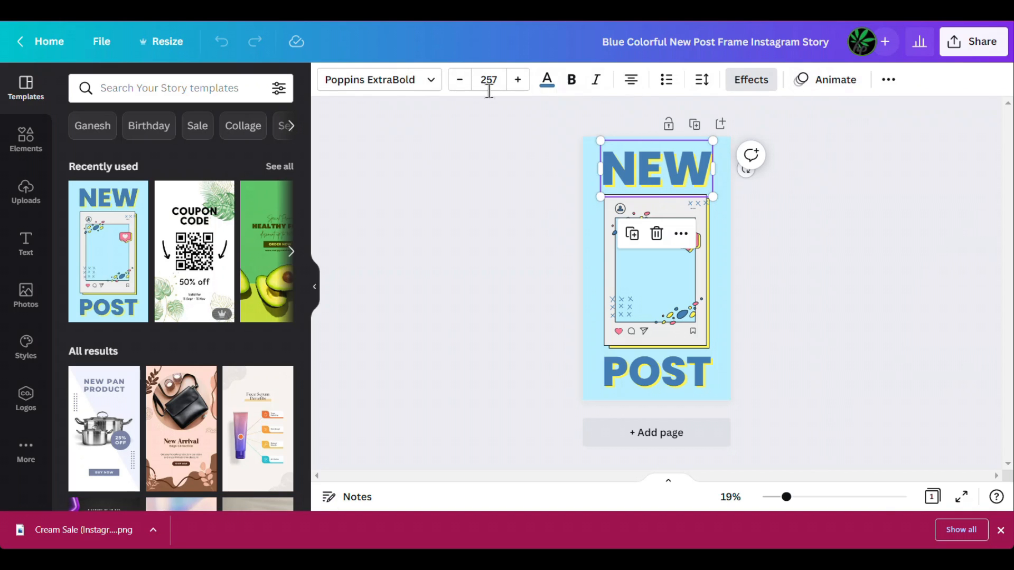
left_click(831, 85)
left_click(176, 182)
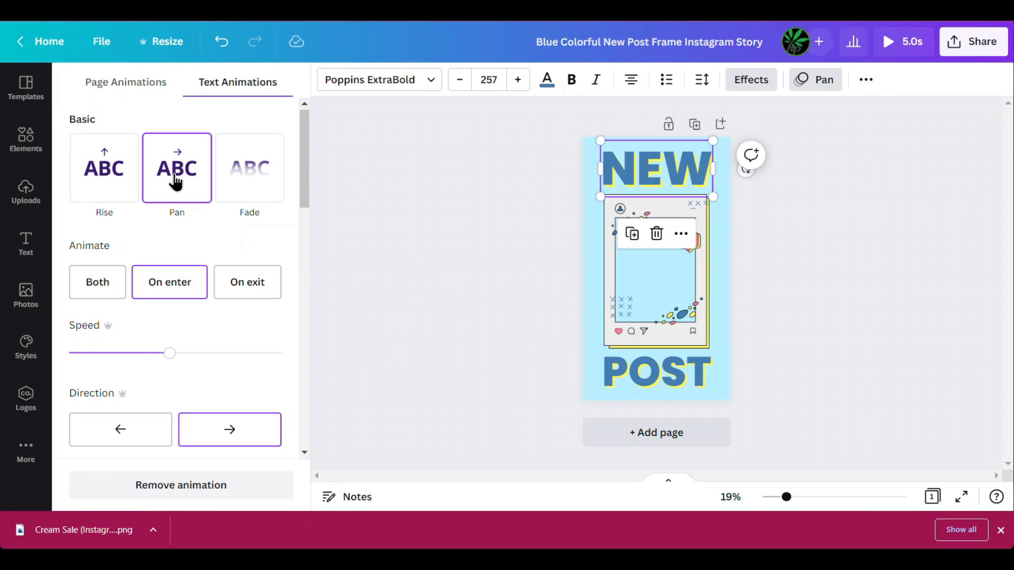
left_click(104, 279)
left_click(180, 288)
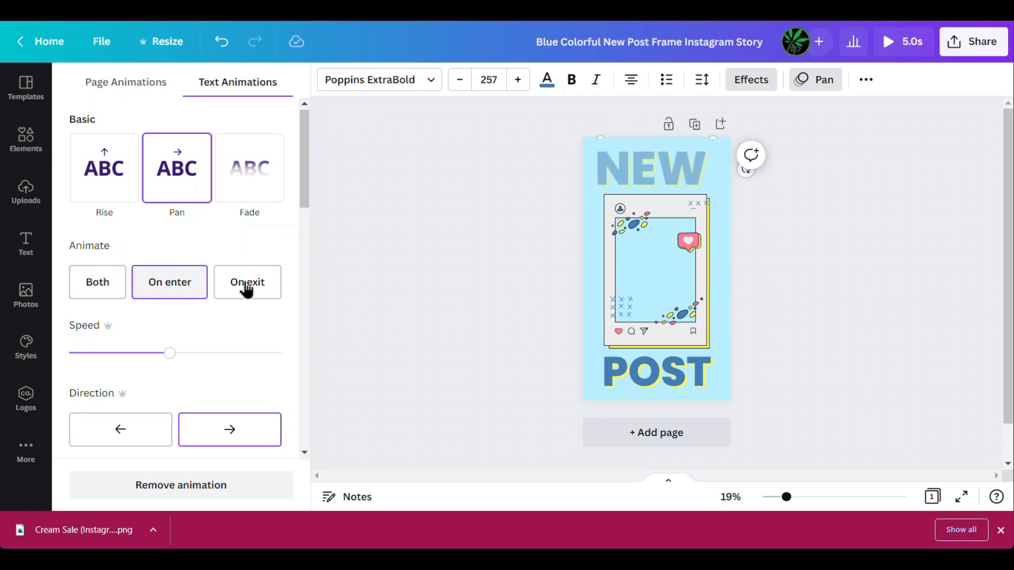
left_click_drag(165, 358, 232, 354)
left_click(145, 430)
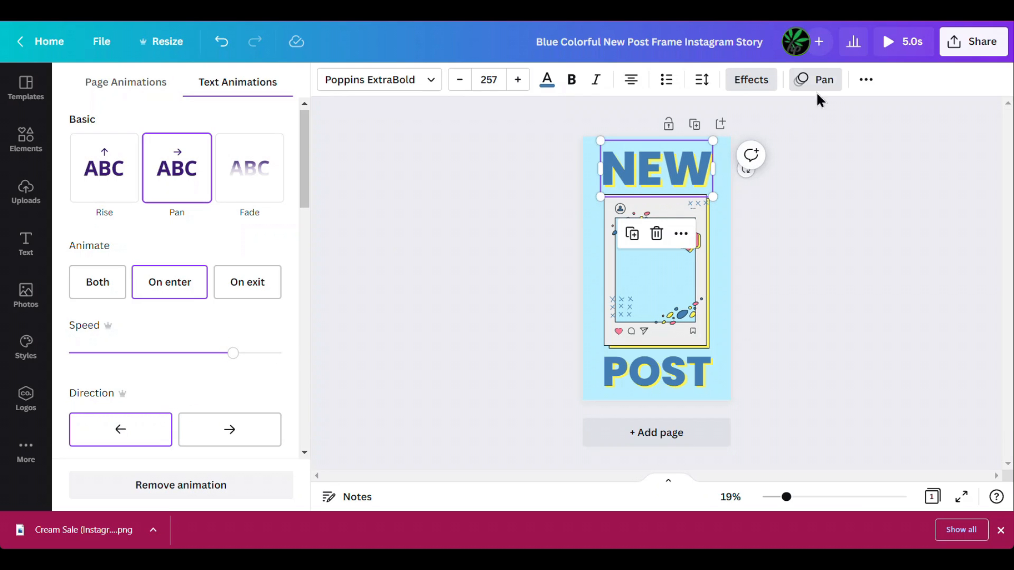
Play the full preview of the animated story twice and return to the editor
left_click(892, 51)
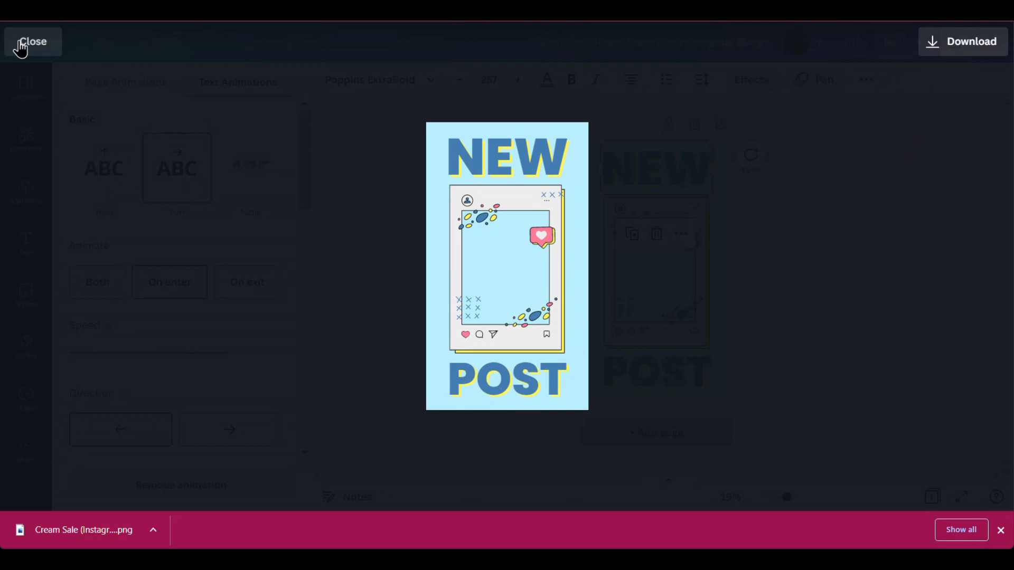
left_click(21, 49)
left_click(912, 42)
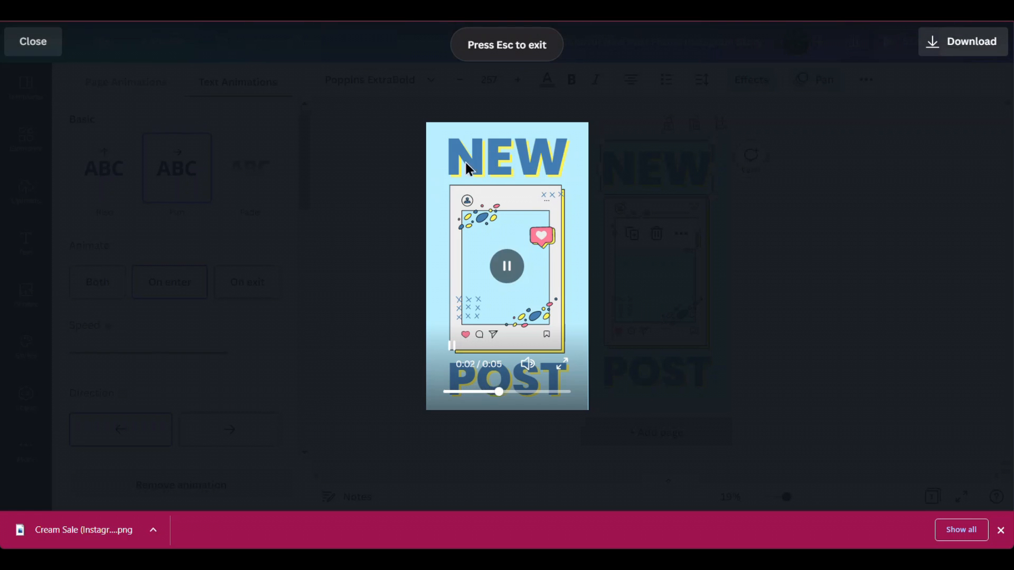
left_click(38, 51)
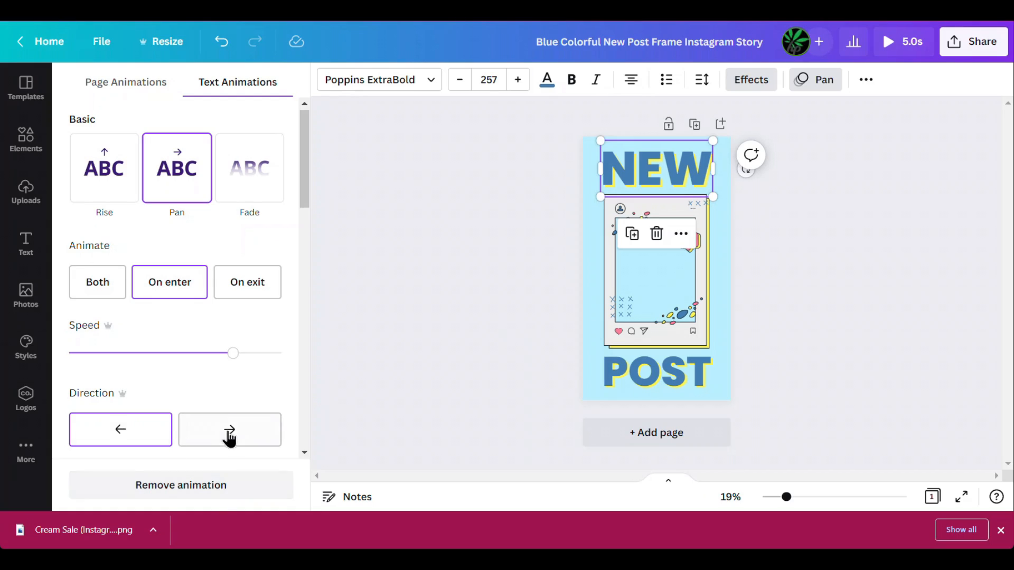
Apply the Wipe animation on enter to the NEW and POST texts, with POST wiping leftward
scroll(229, 425, "down", 4)
left_click(114, 271)
left_click(196, 283)
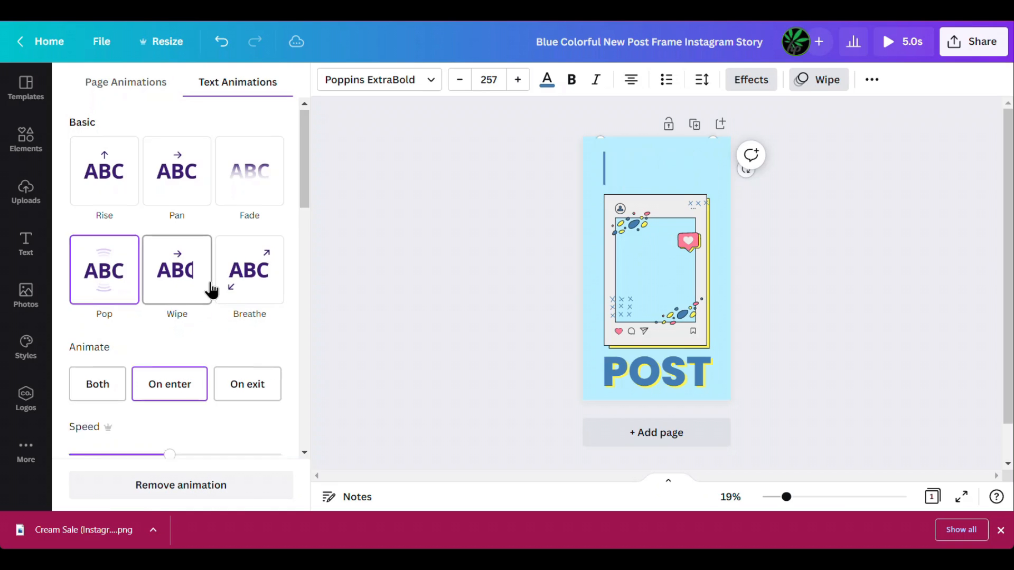
scroll(211, 287, "down", 2)
left_click(170, 183)
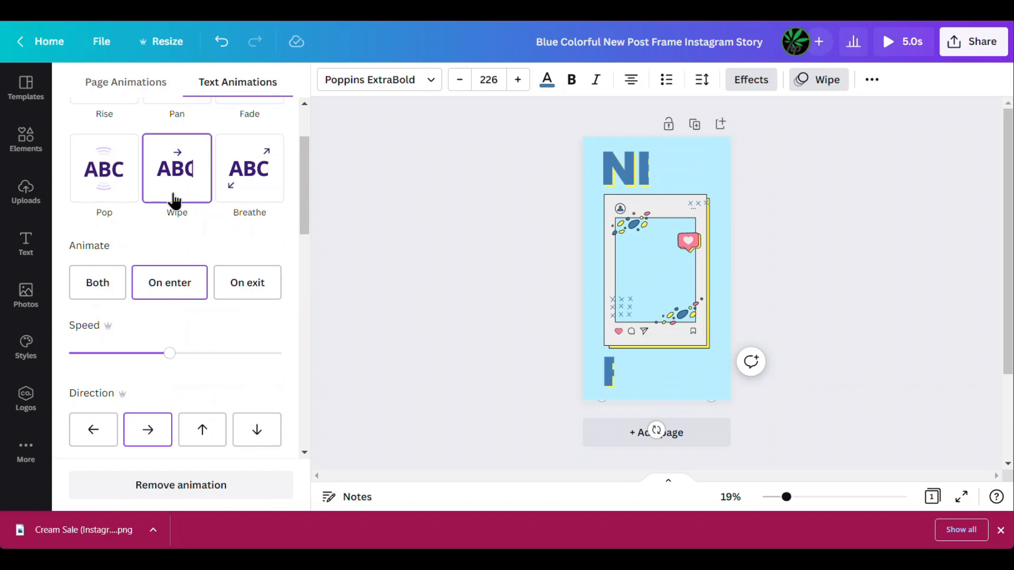
left_click(94, 425)
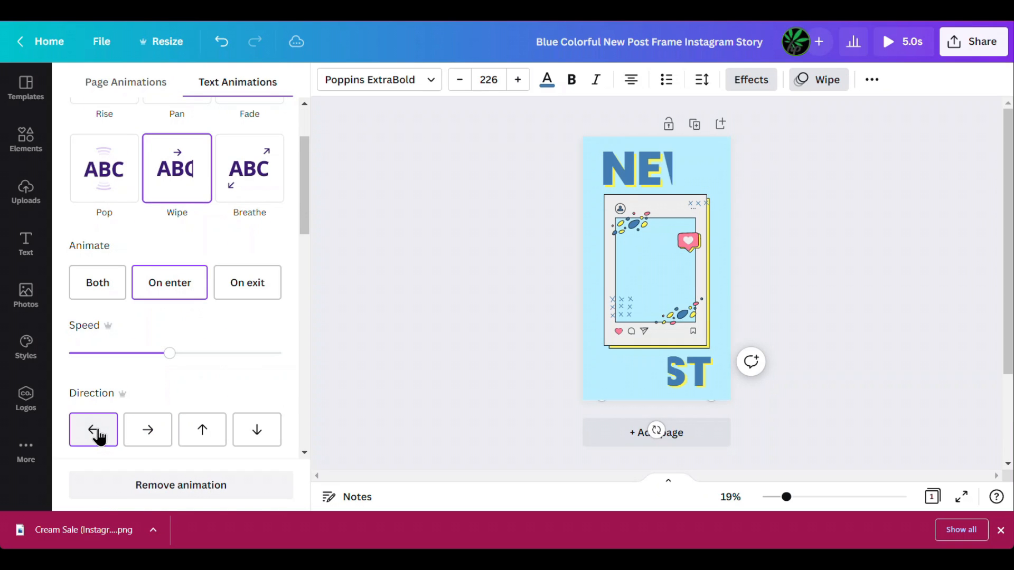
Apply the Tumble animation to the post frame graphic and preview the animated story
left_click(620, 242)
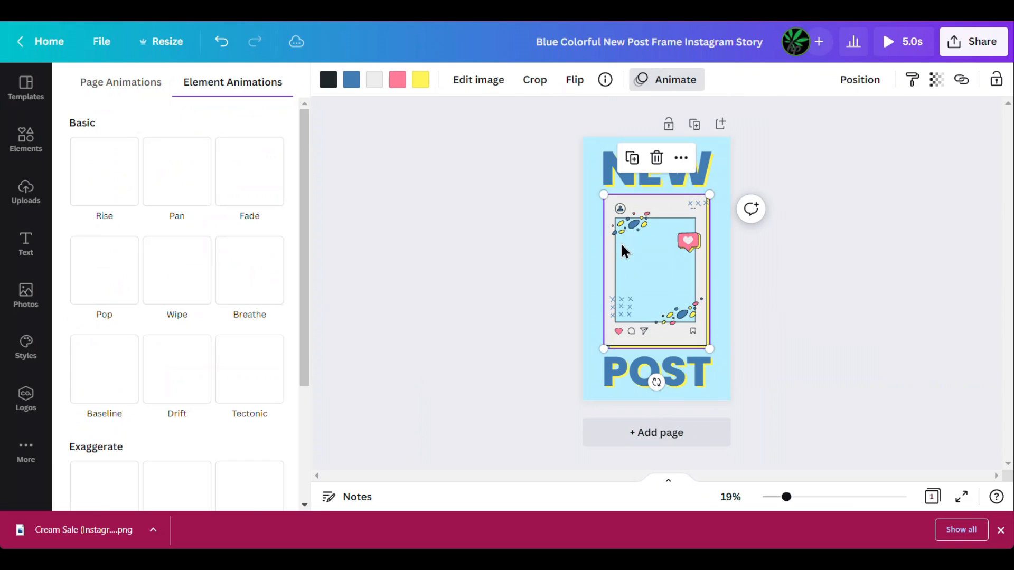
scroll(264, 381, "down", 3)
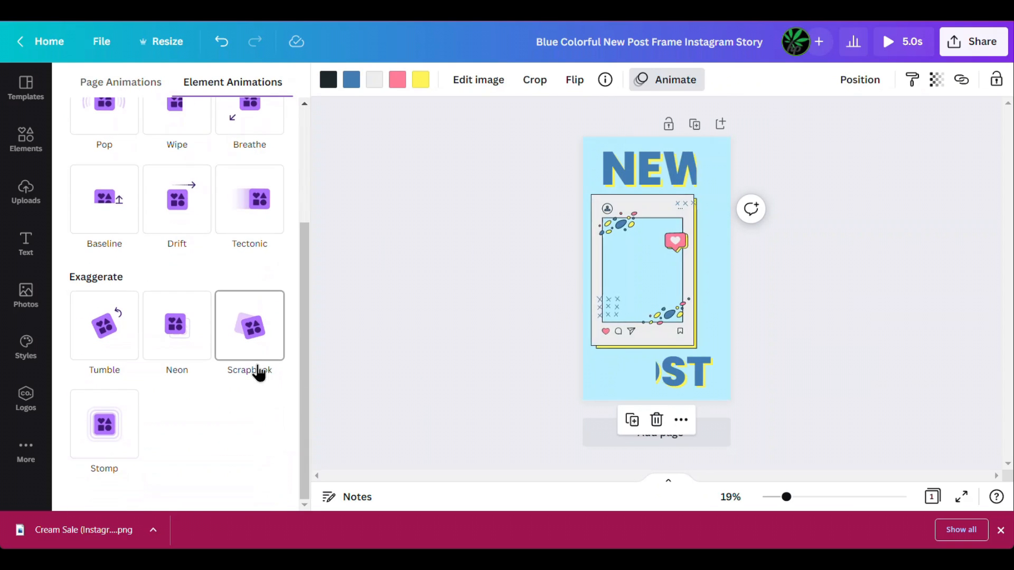
left_click(84, 346)
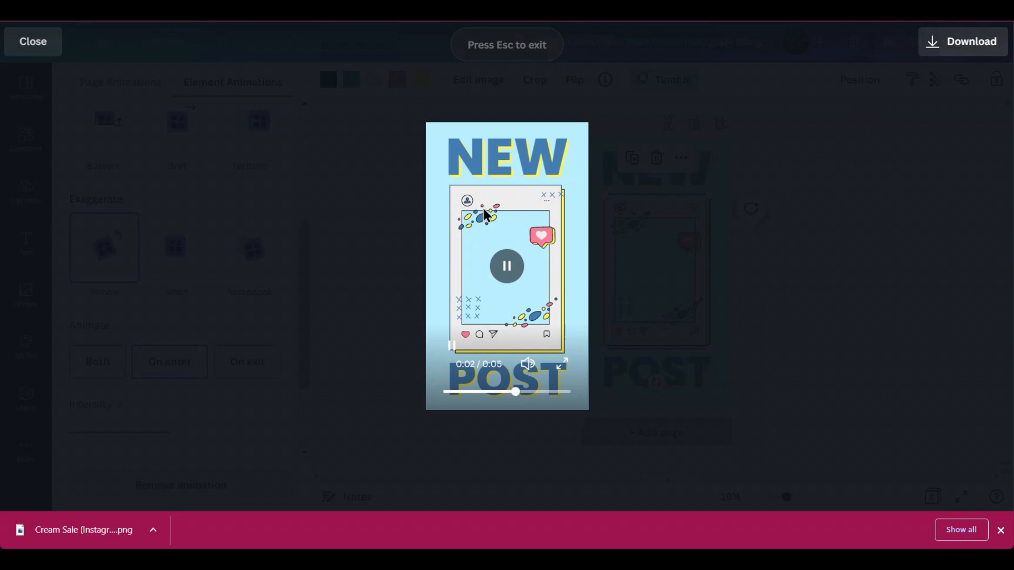
key("Escape")
Review the download file types for the animated story, pick GIF, and leave the options without downloading
left_click(973, 45)
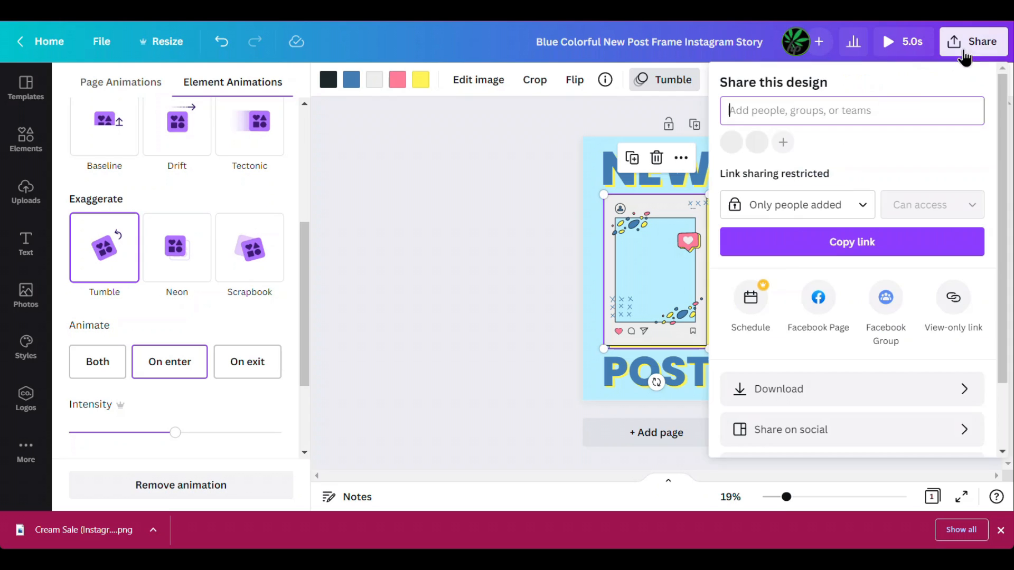
left_click(797, 391)
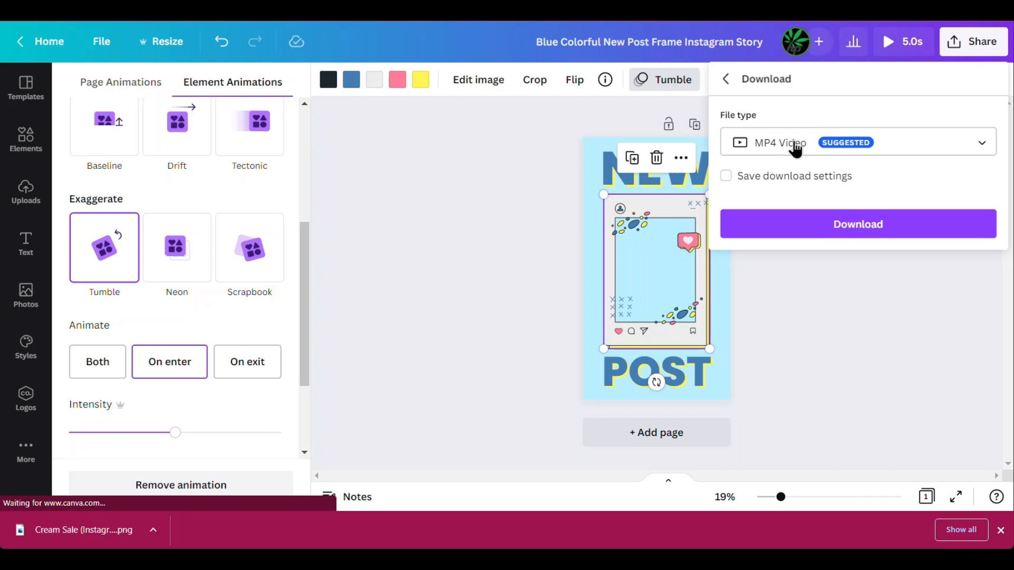
left_click(795, 150)
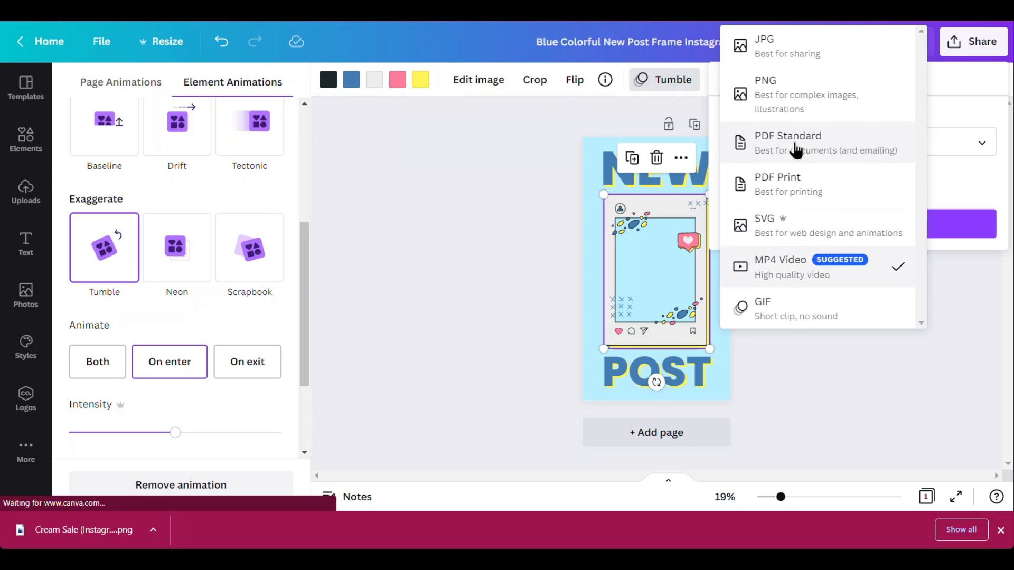
left_click(796, 312)
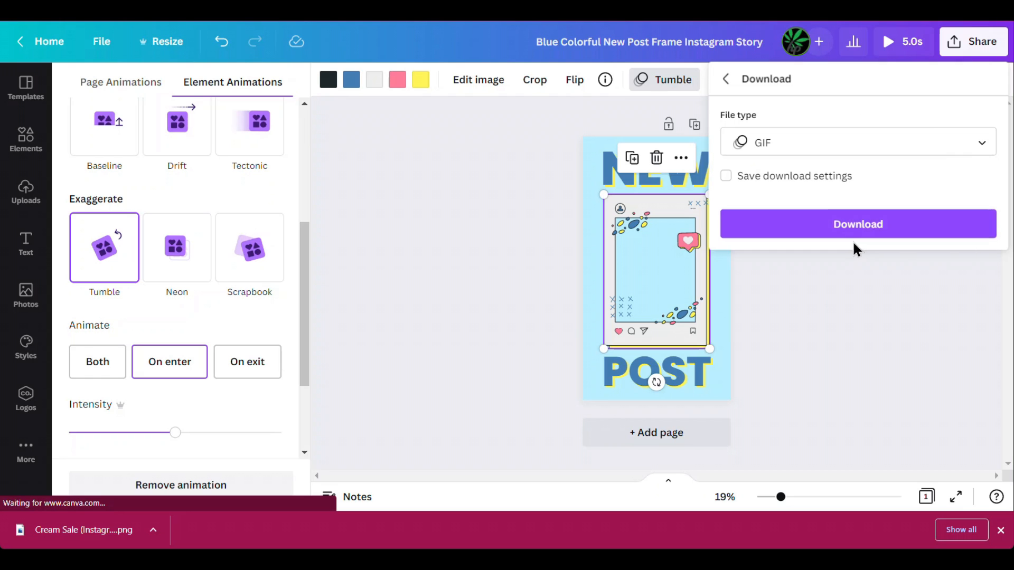
left_click(484, 257)
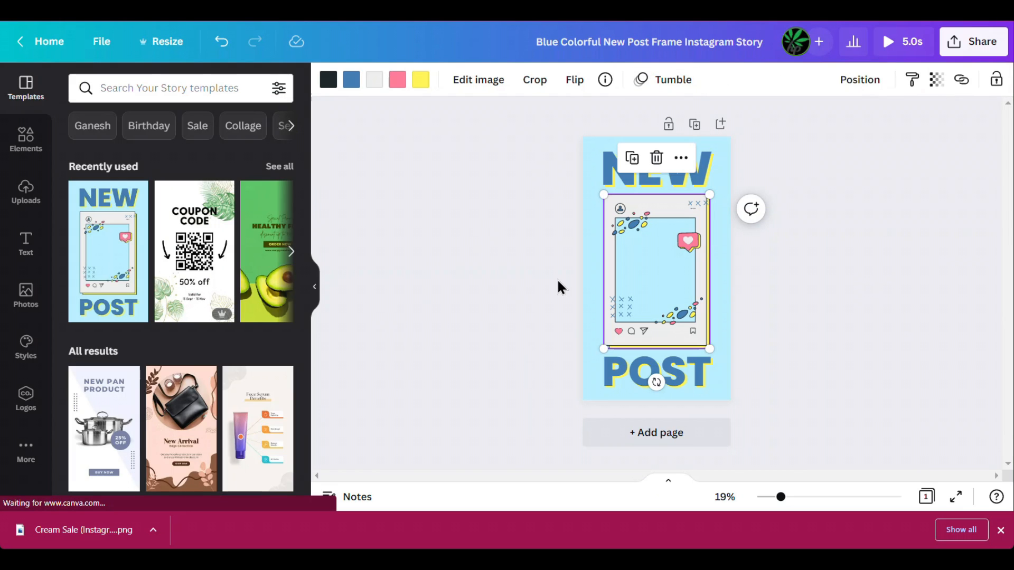
left_click(532, 304)
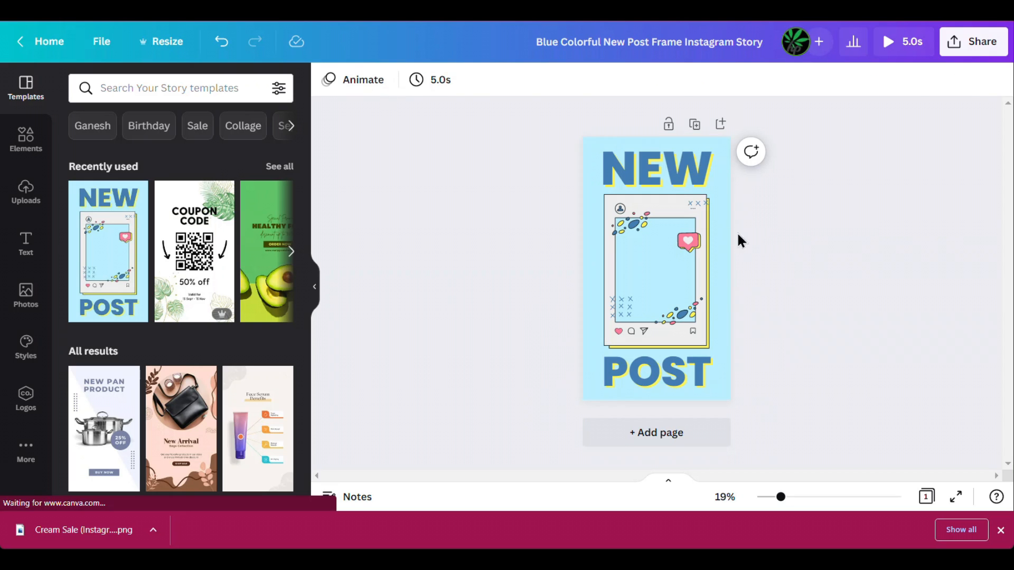
Leave the design for the home page and open Design School from the learning resources
left_click(50, 41)
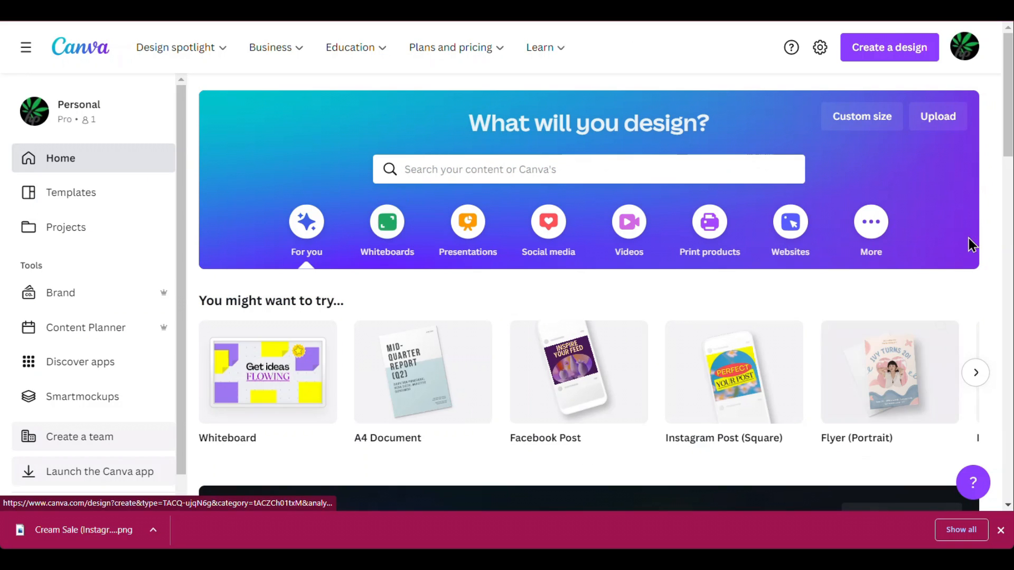
left_click(541, 49)
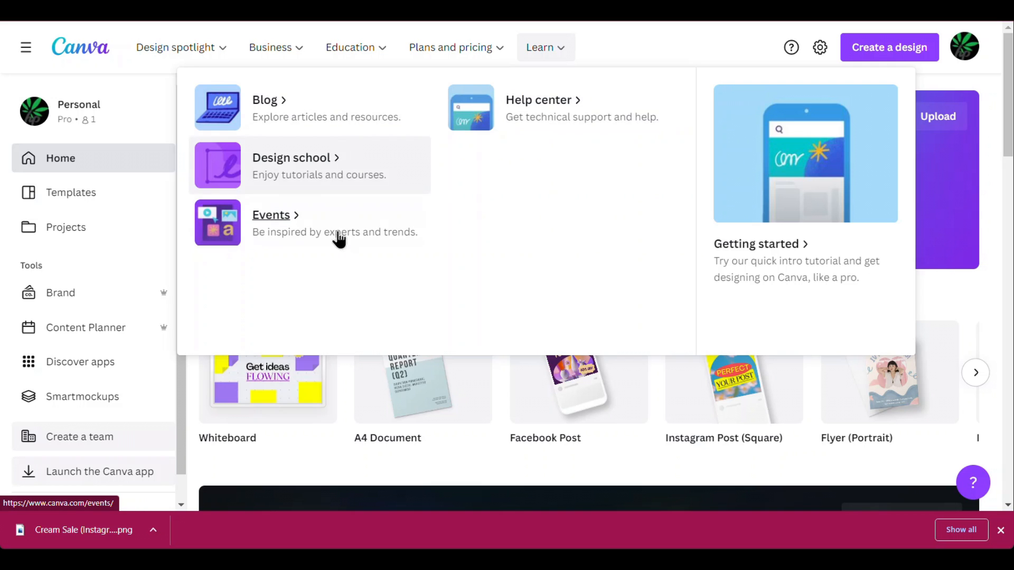
left_click(363, 191)
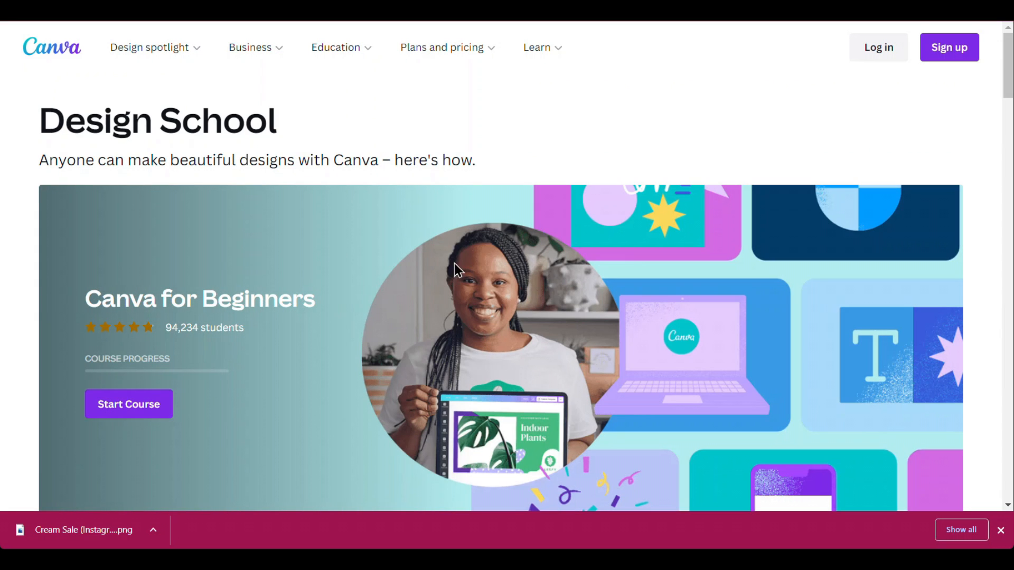
Examine the courses and tutorials offered in Design School and dismiss the browser's downloads bar
scroll(502, 250, "down", 6)
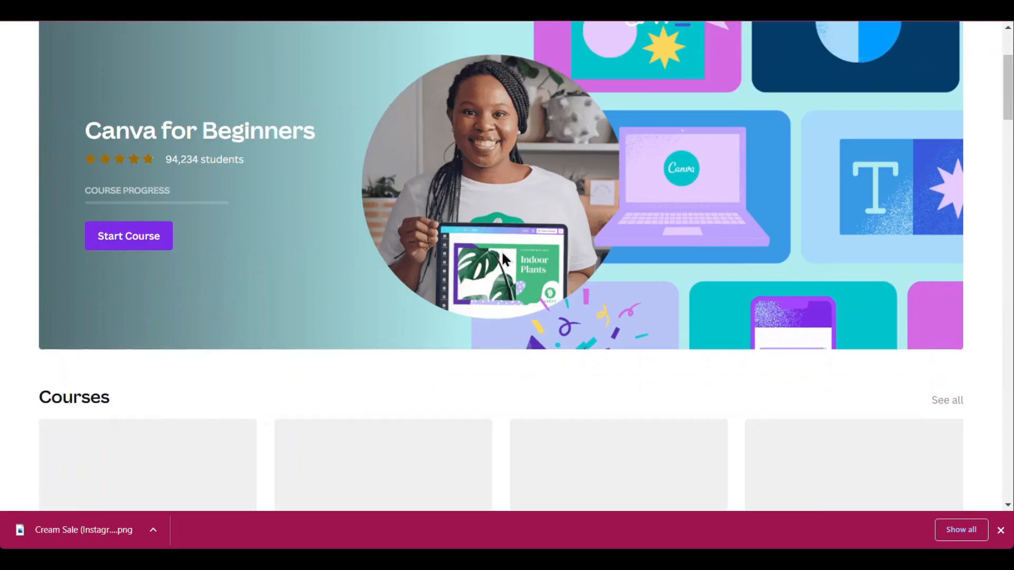
scroll(267, 307, "down", 7)
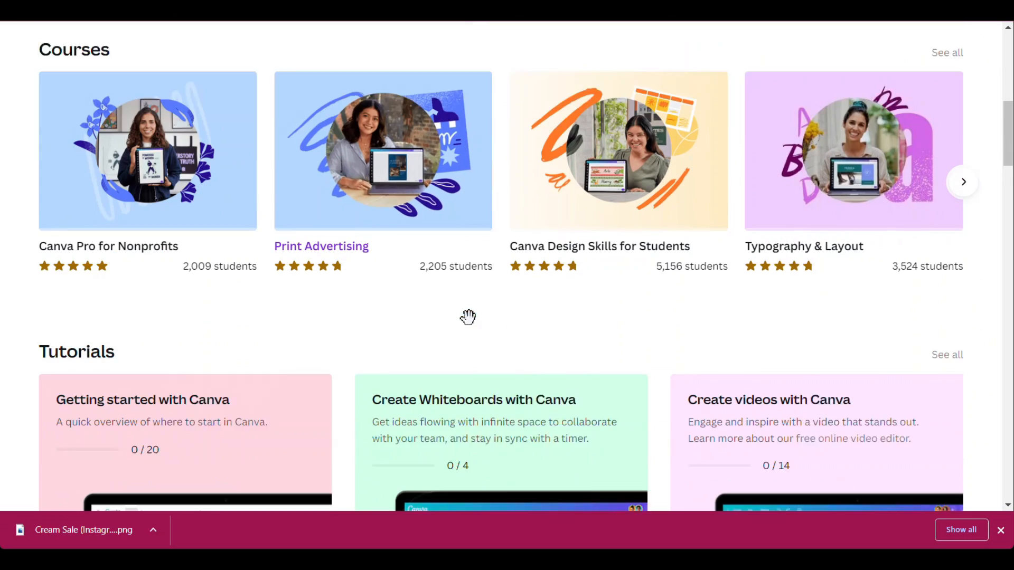
scroll(176, 244, "down", 2)
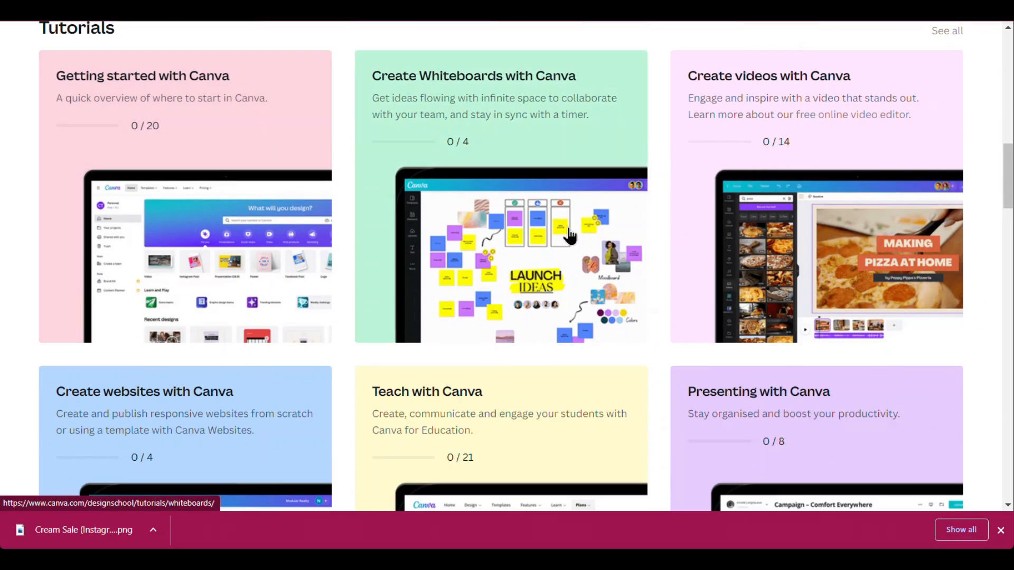
scroll(394, 407, "down", 5)
scroll(757, 423, "down", 4)
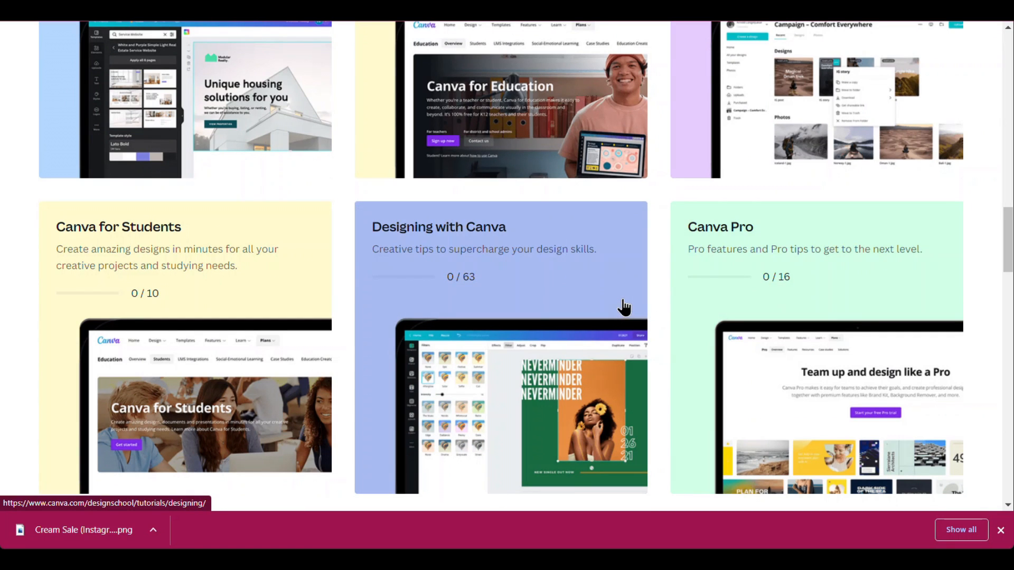
scroll(623, 296, "up", 11)
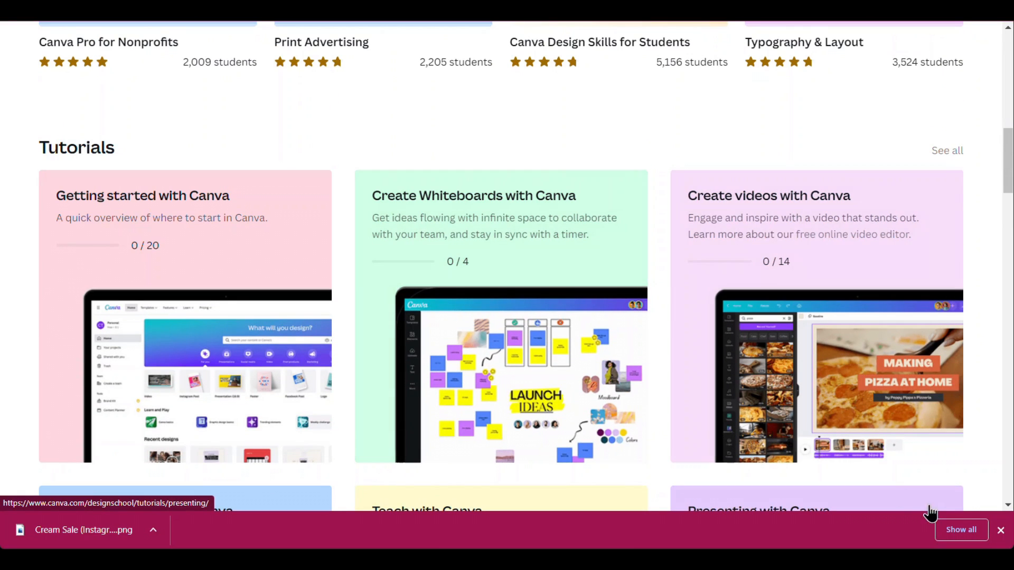
left_click(1001, 531)
scroll(423, 237, "up", 10)
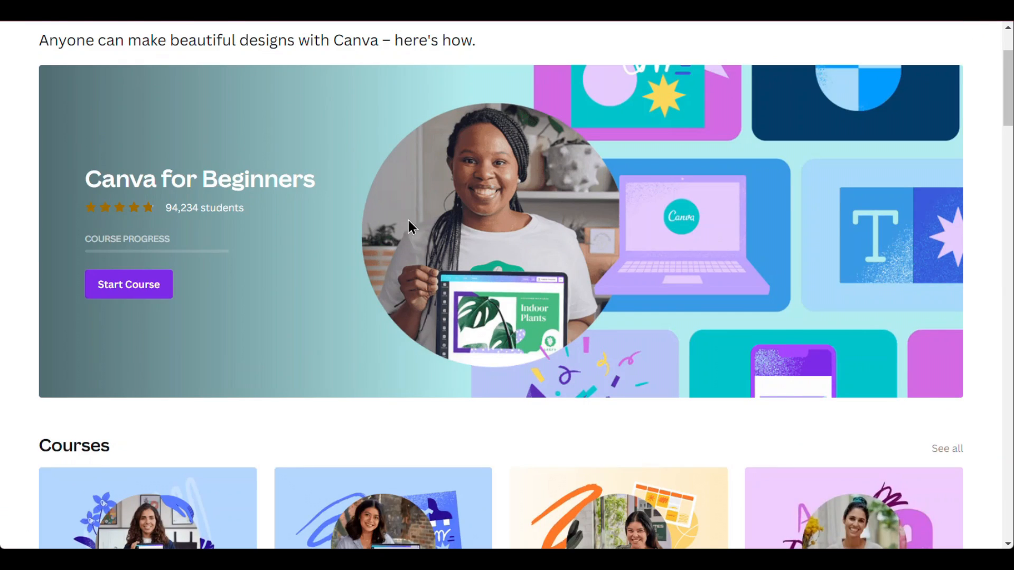
scroll(296, 168, "up", 2)
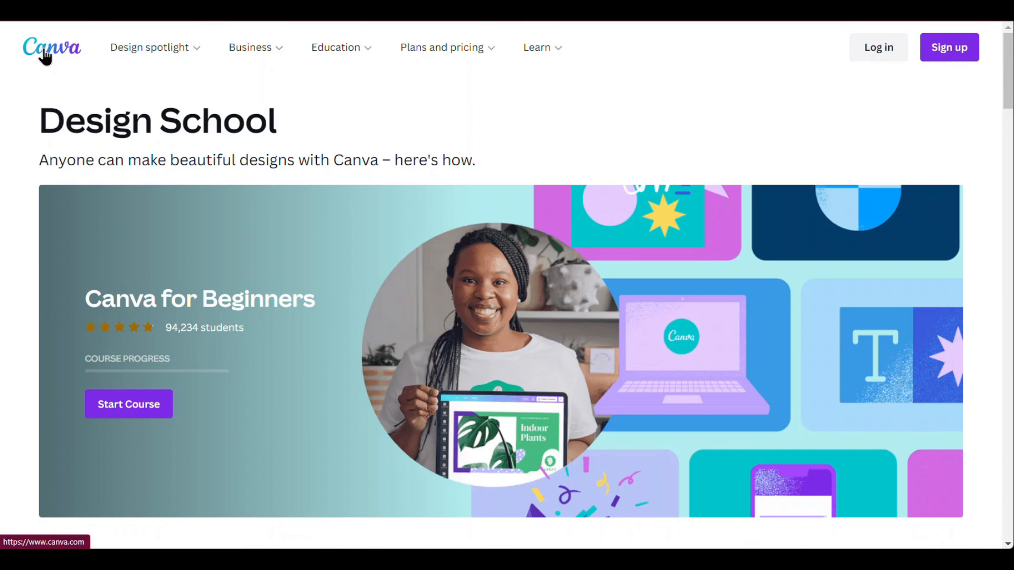
Return to the home page and look through the recent designs
left_click(50, 53)
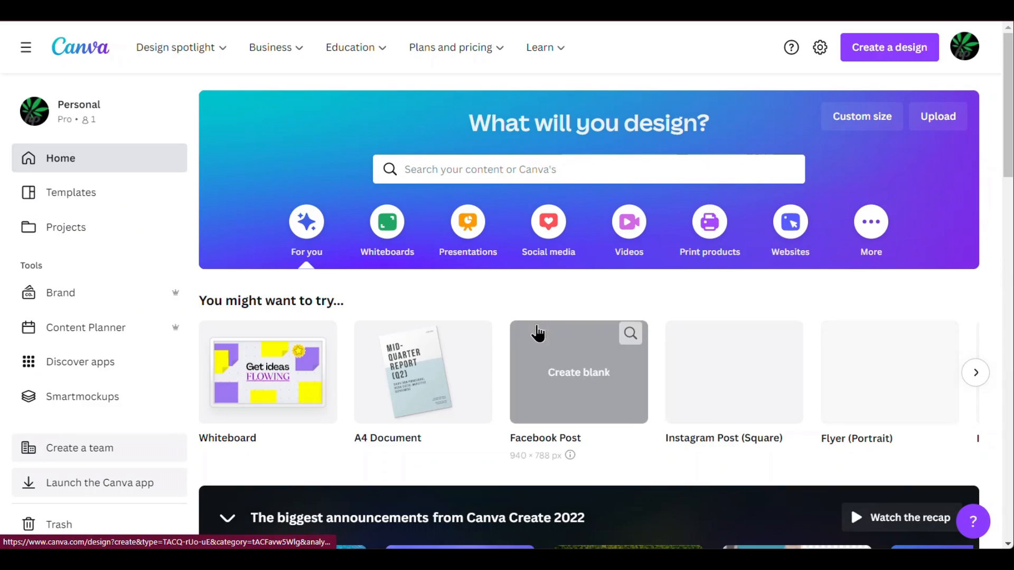
scroll(549, 327, "down", 6)
scroll(549, 289, "down", 4)
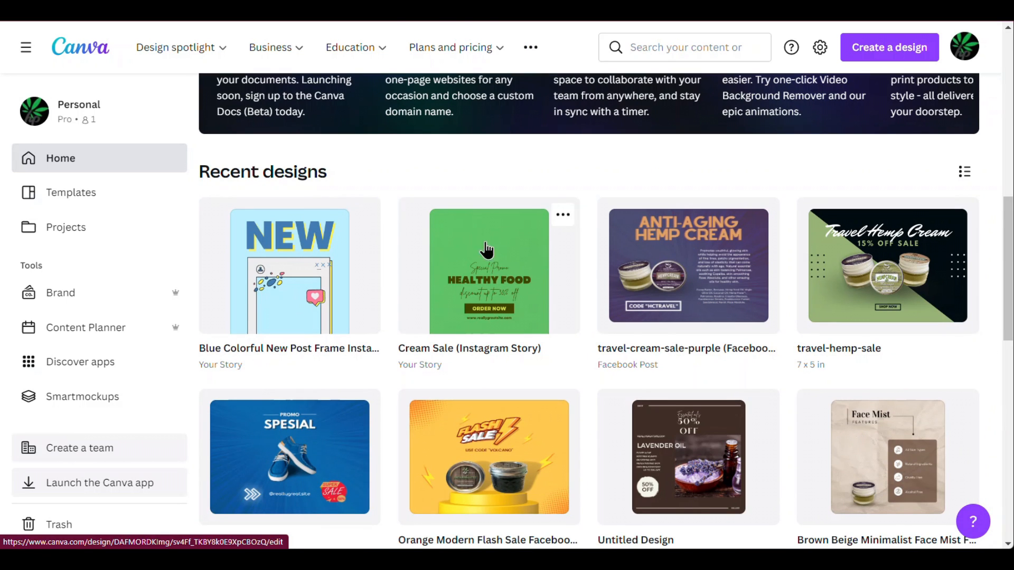